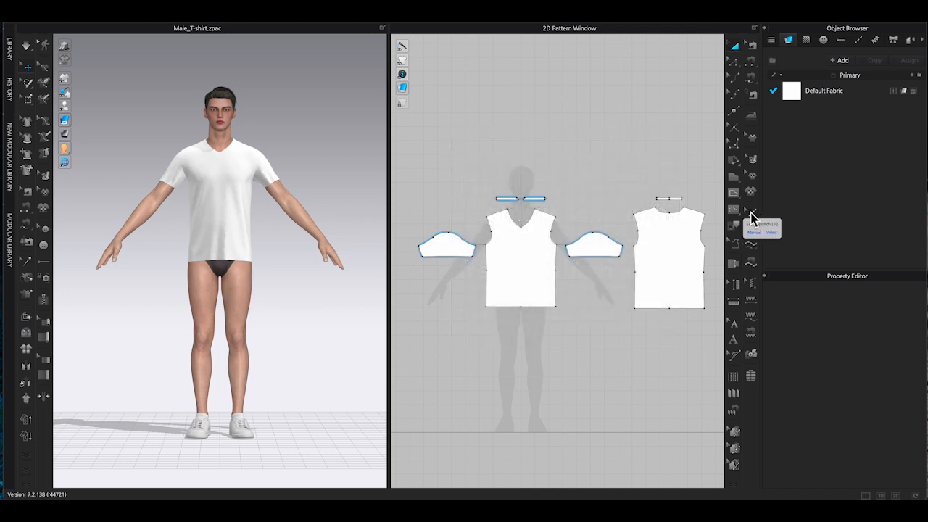
# Open the topstitch materials, select Default Topstitch and set its type to Texture.
pyautogui.click(859, 42)
pyautogui.click(815, 81)
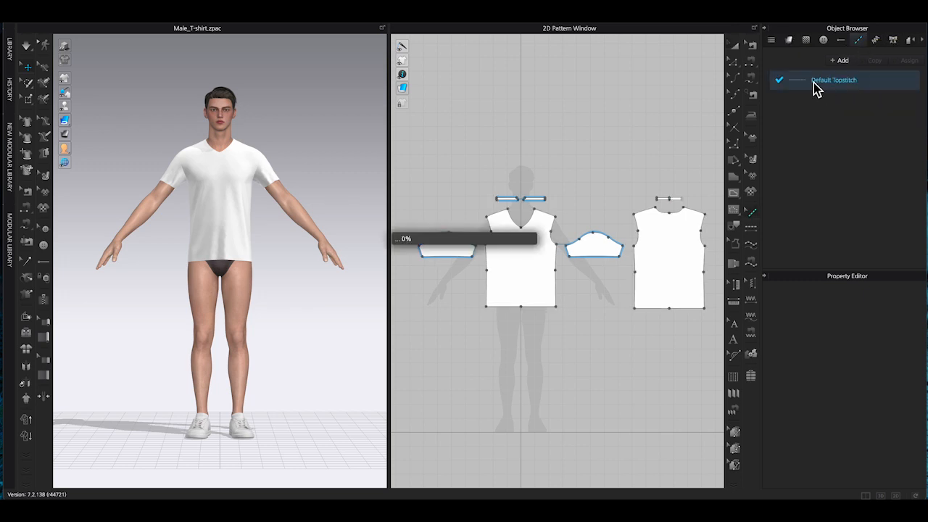
pyautogui.click(914, 305)
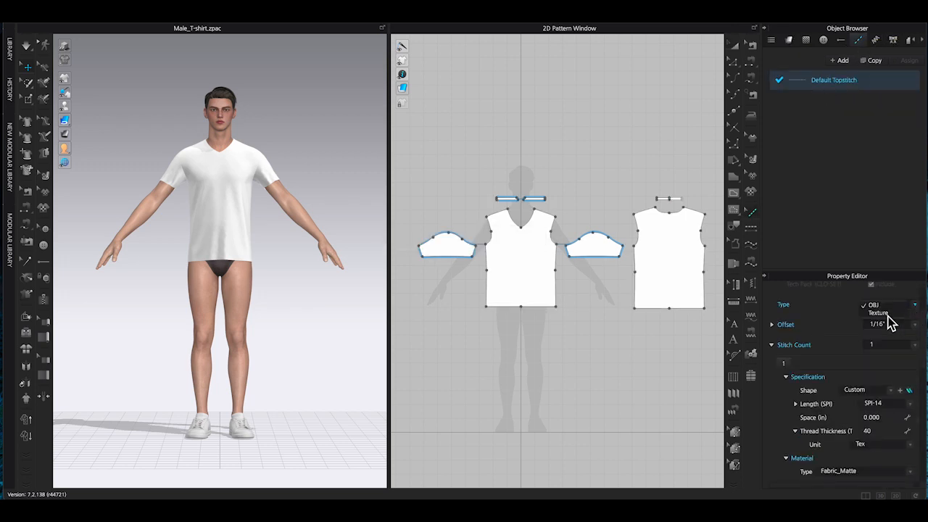
pyautogui.click(878, 313)
pyautogui.scroll(-3, 920, 340)
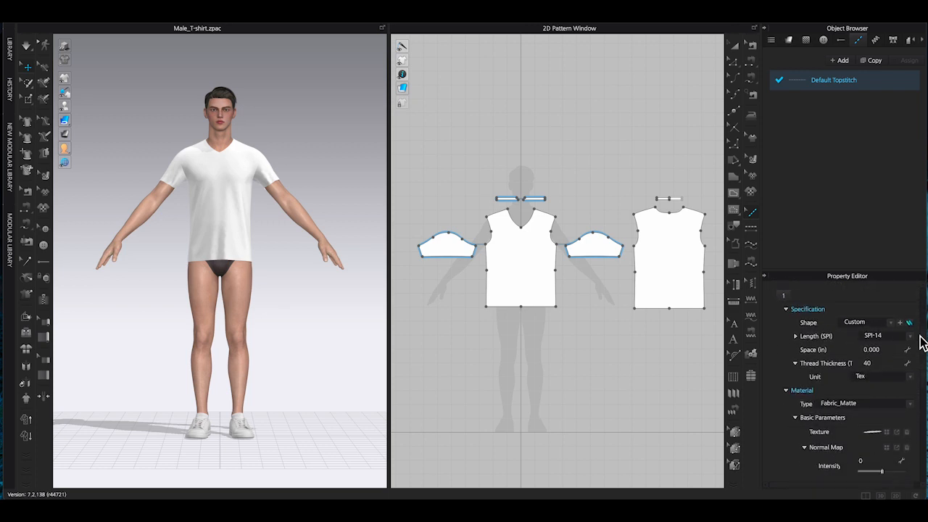
pyautogui.scroll(3, 920, 340)
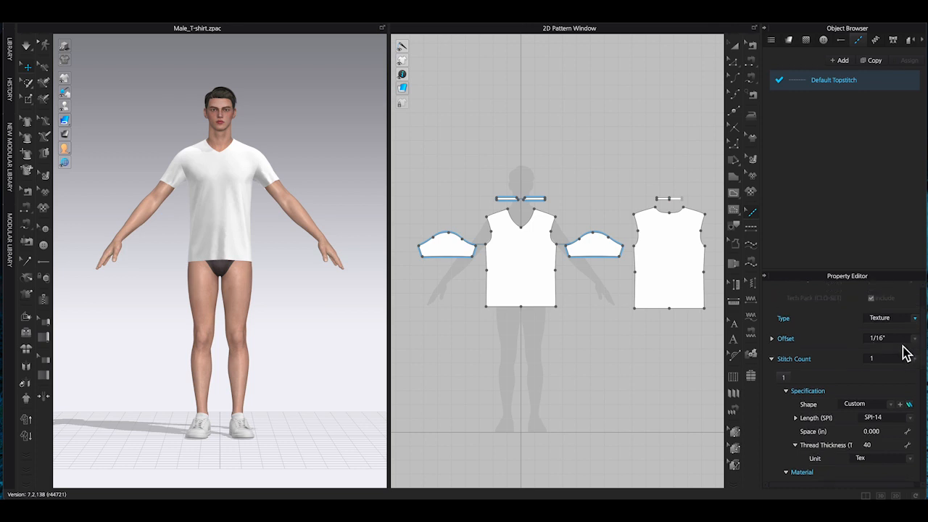
# Set the Default Topstitch offset to 1/8".
pyautogui.click(912, 347)
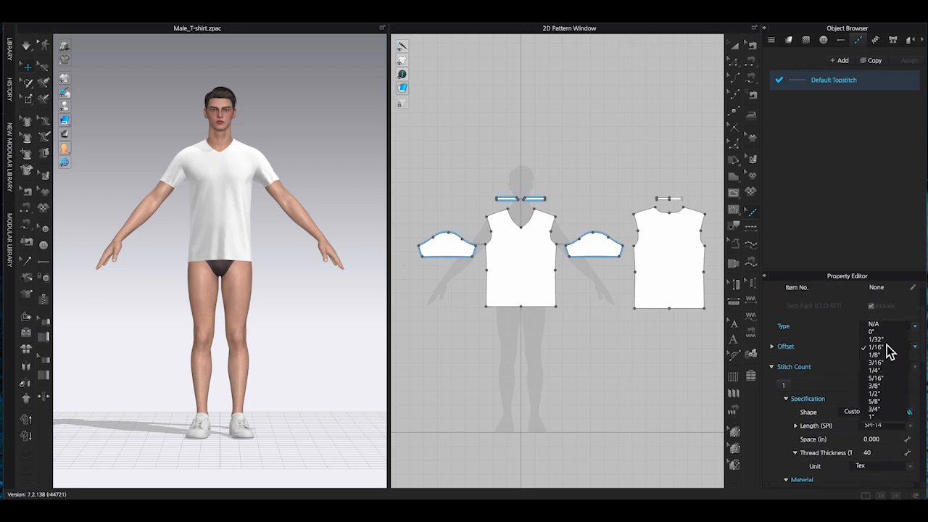
pyautogui.click(874, 354)
pyautogui.click(905, 348)
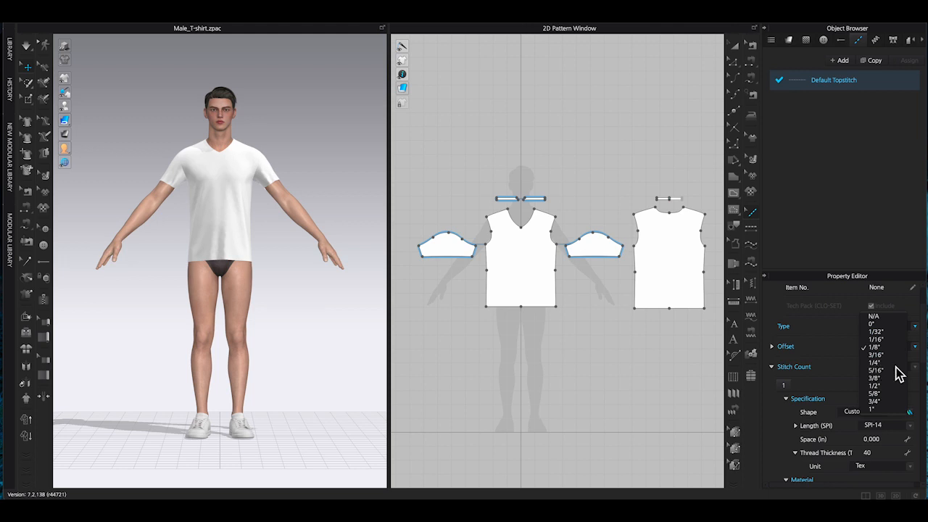
pyautogui.click(925, 349)
pyautogui.scroll(-2, 908, 368)
# Try the Overlock, Pickstitch and Zigzag stitch shapes before restoring the Custom shape.
pyautogui.click(913, 315)
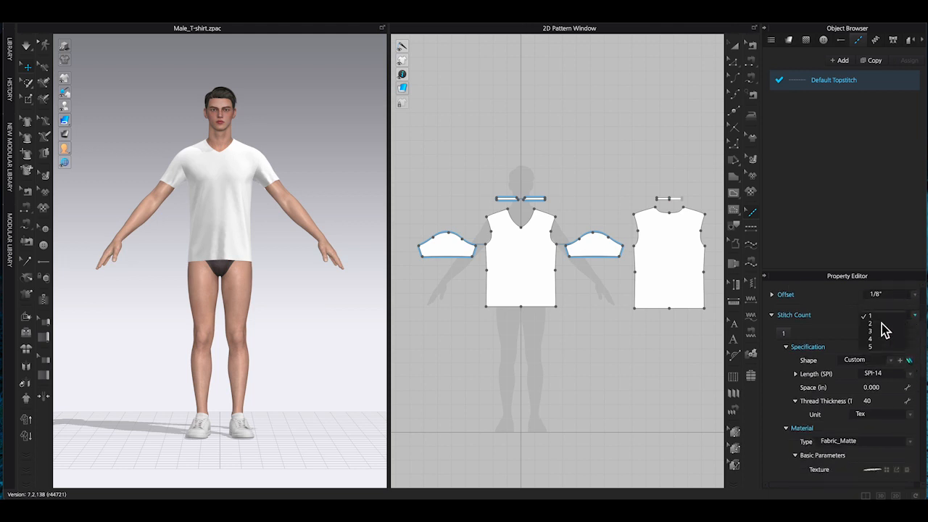
pyautogui.click(886, 301)
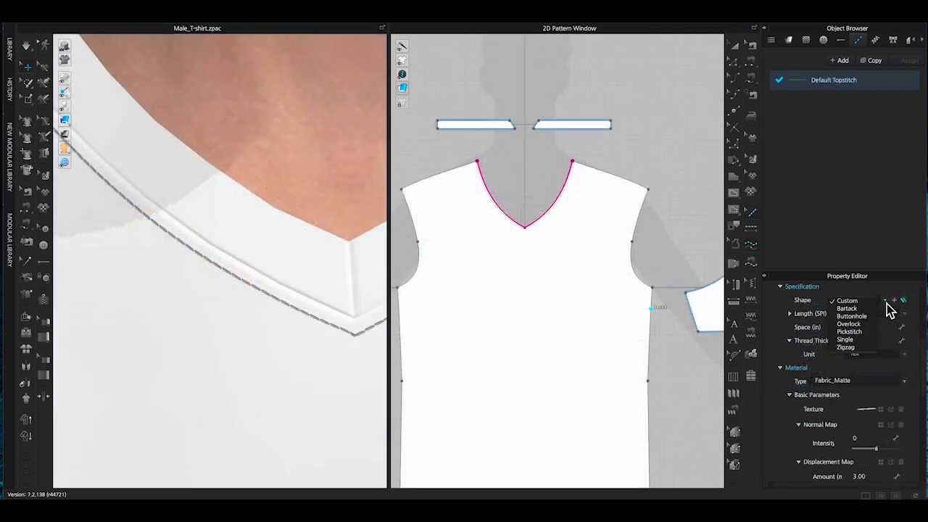
pyautogui.click(848, 324)
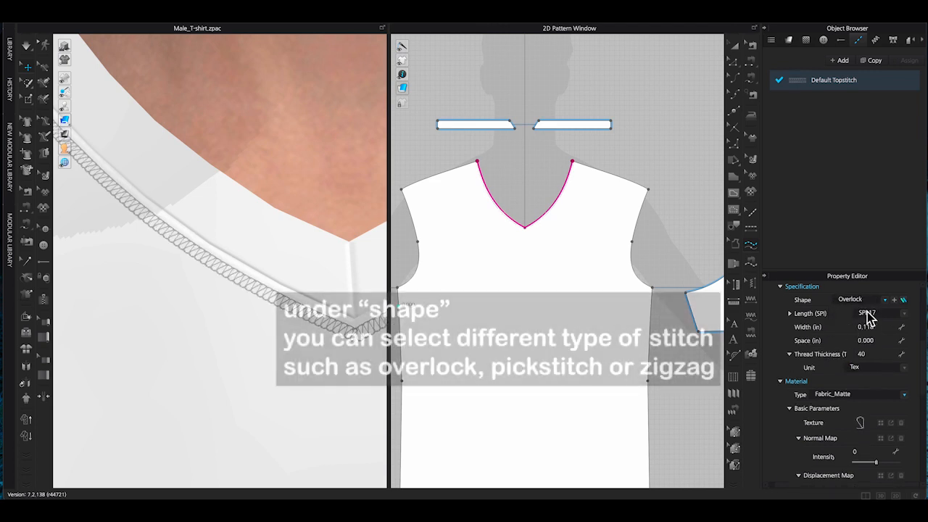
pyautogui.click(884, 300)
pyautogui.click(854, 308)
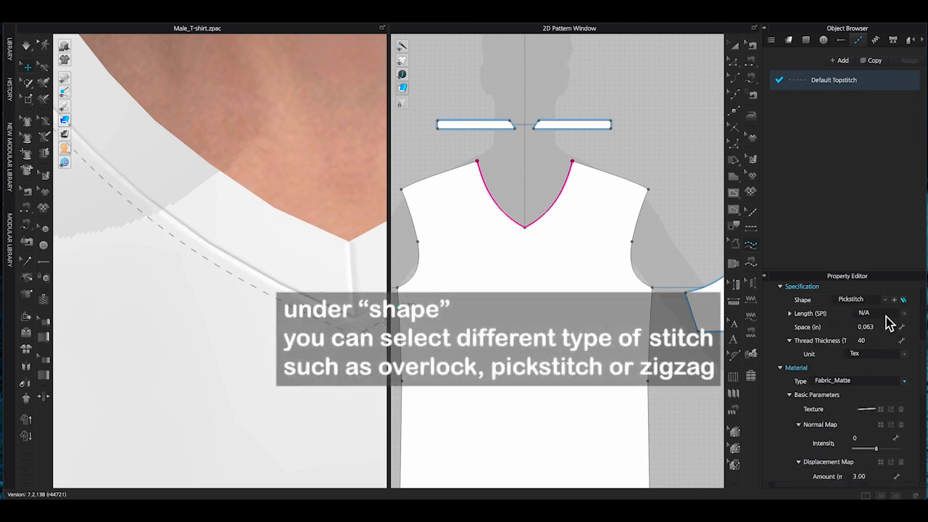
pyautogui.click(890, 308)
pyautogui.click(849, 313)
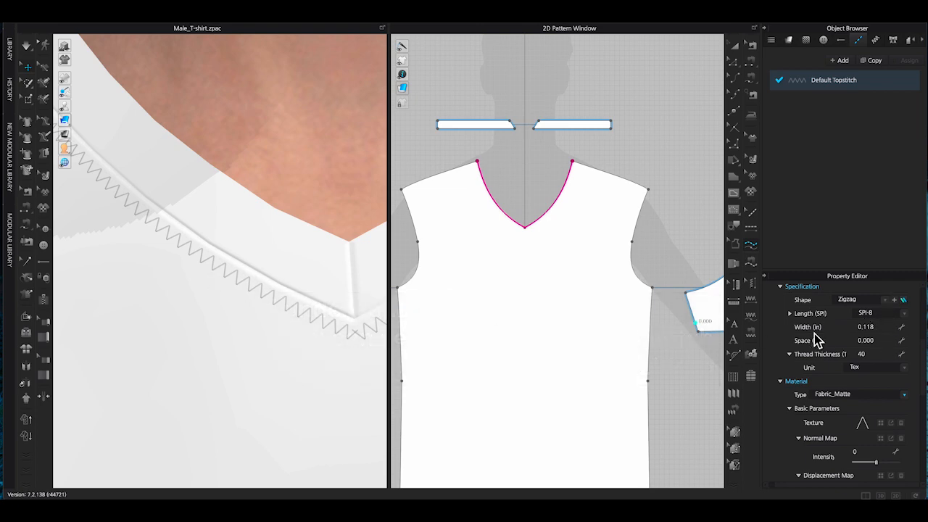
pyautogui.click(890, 327)
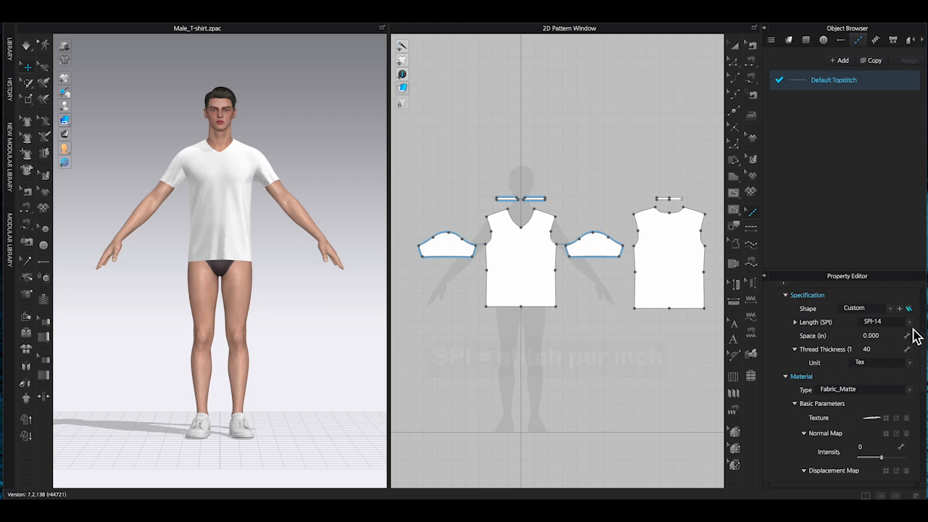
# Set the topstitch thread thickness to 120.
pyautogui.click(912, 326)
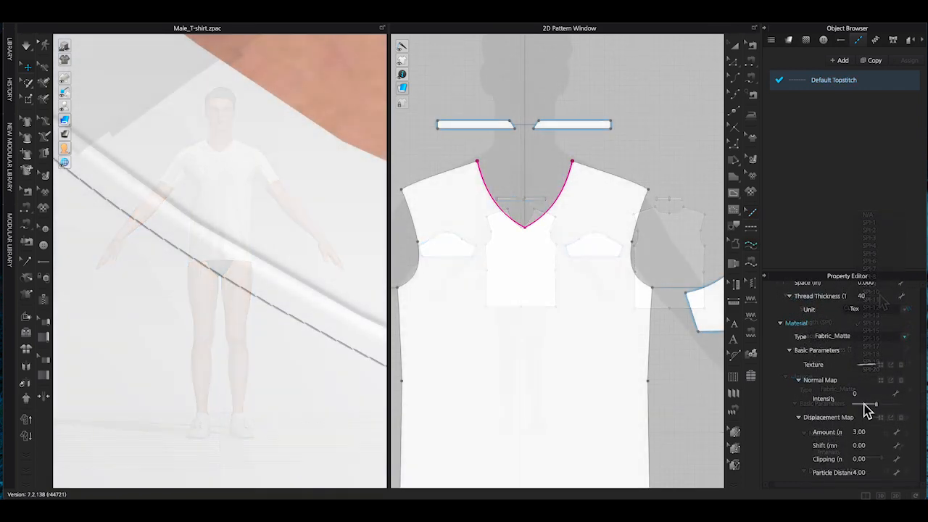
pyautogui.scroll(1, 905, 325)
pyautogui.click(891, 317)
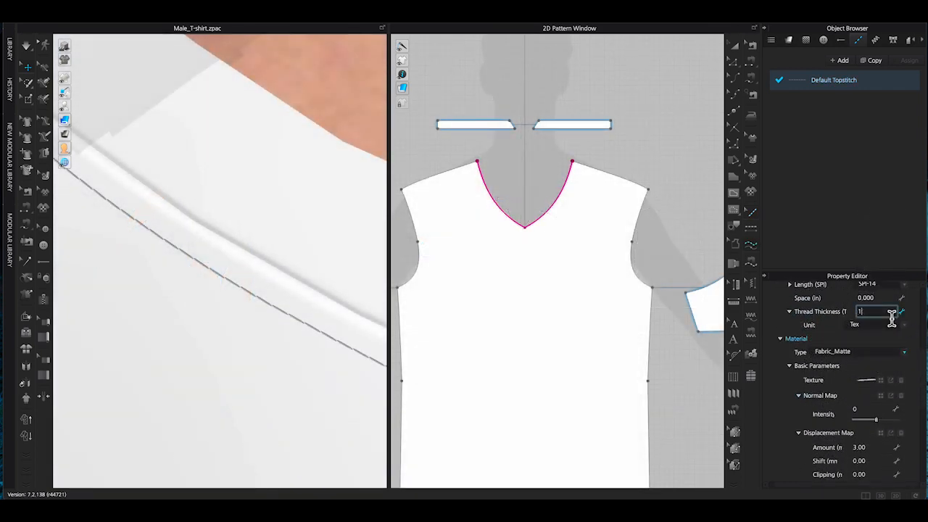
pyautogui.press('Return')
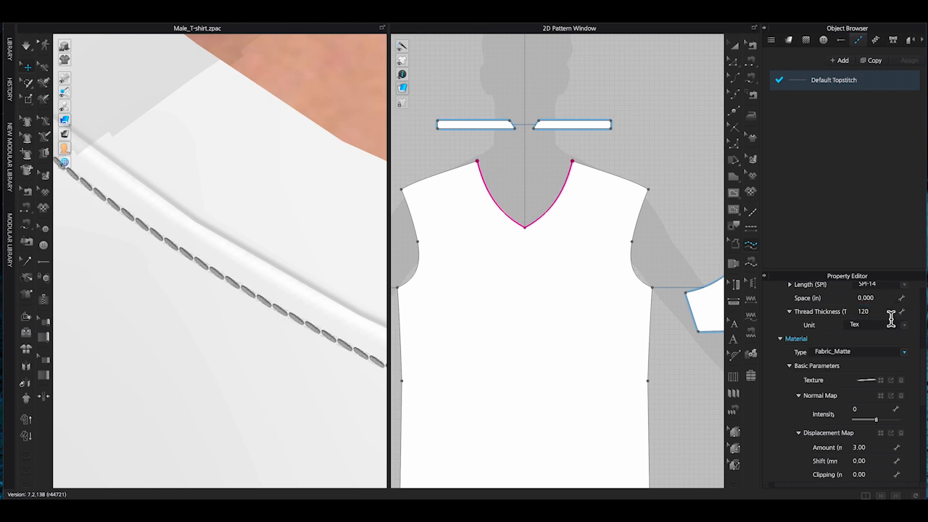
# Set the topstitch stitch length to SPI-10.
pyautogui.scroll(1, 885, 332)
pyautogui.click(904, 314)
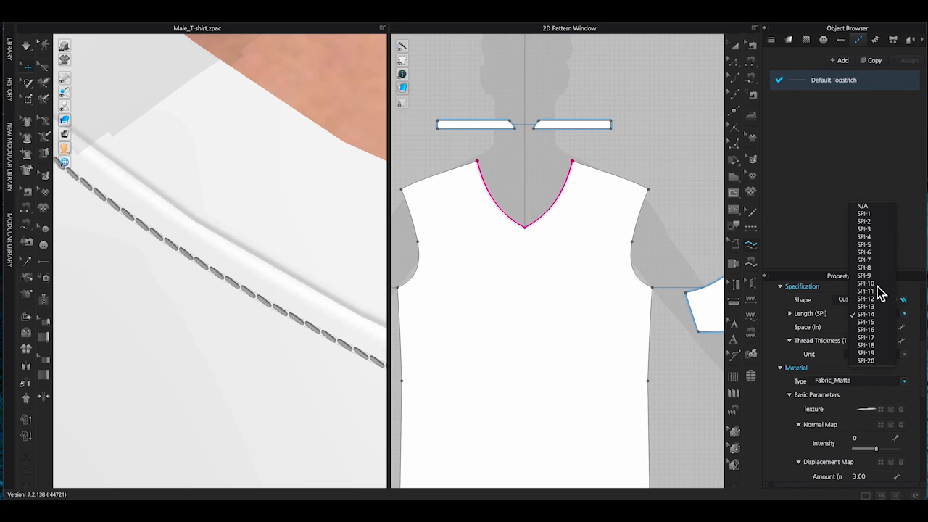
pyautogui.click(865, 308)
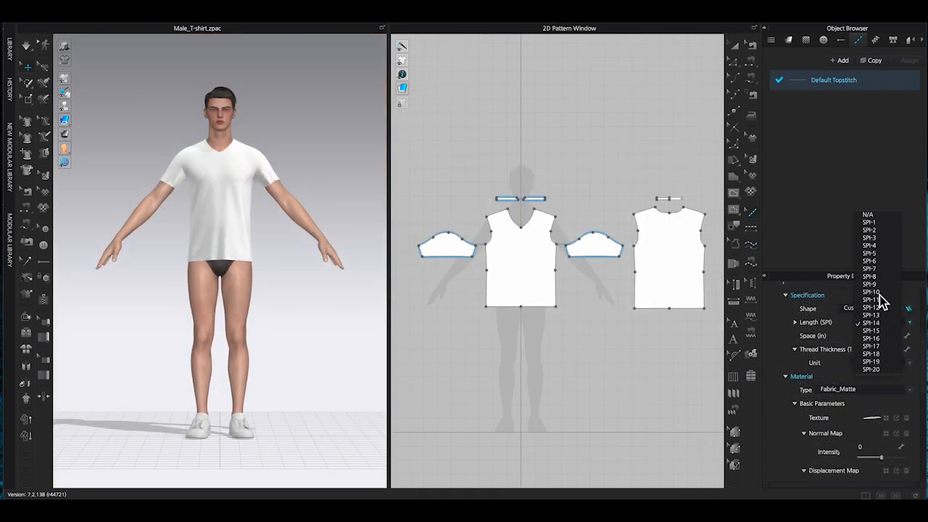
pyautogui.click(874, 292)
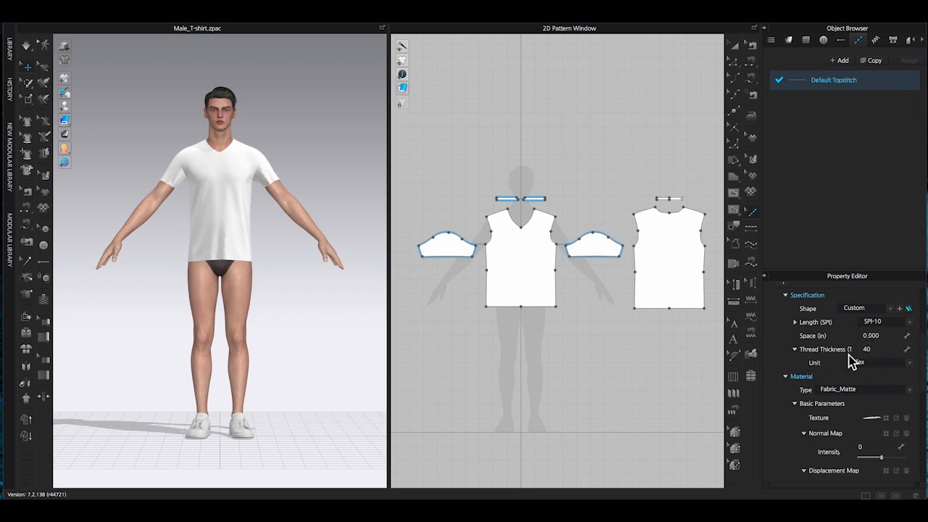
# Set the topstitch color to the dark gray 666666 swatch and apply it.
pyautogui.scroll(-3, 891, 373)
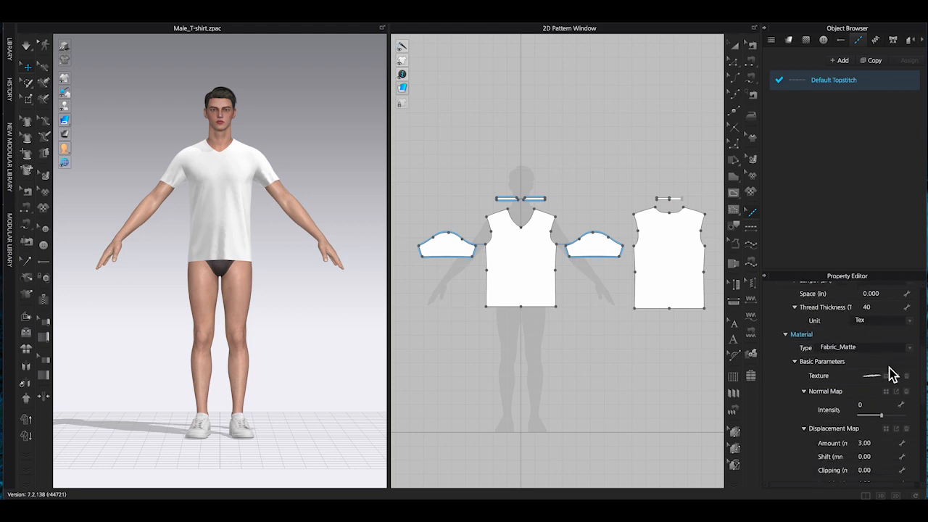
pyautogui.scroll(-2, 891, 373)
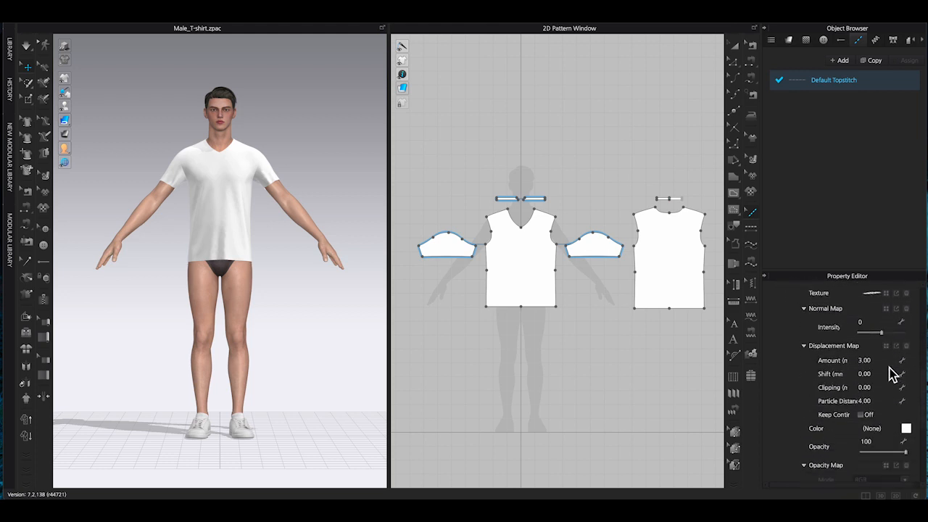
pyautogui.click(906, 429)
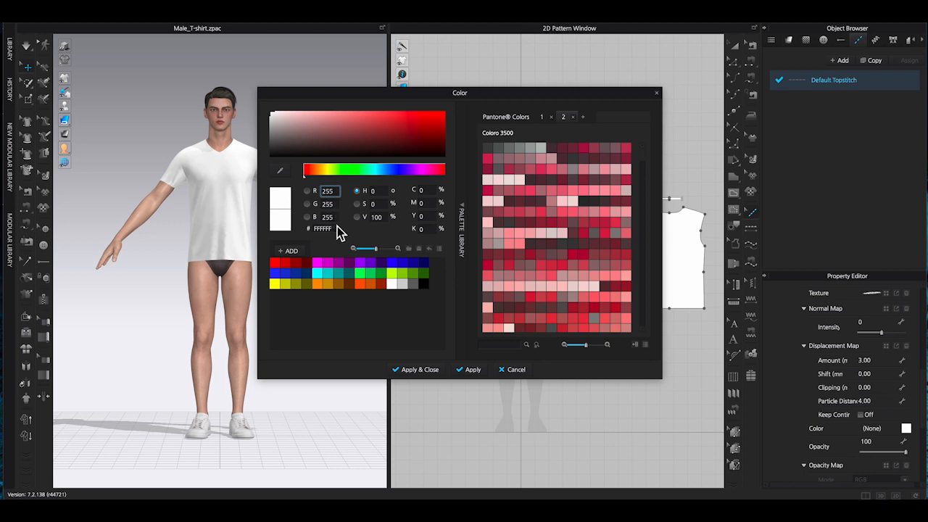
pyautogui.click(414, 285)
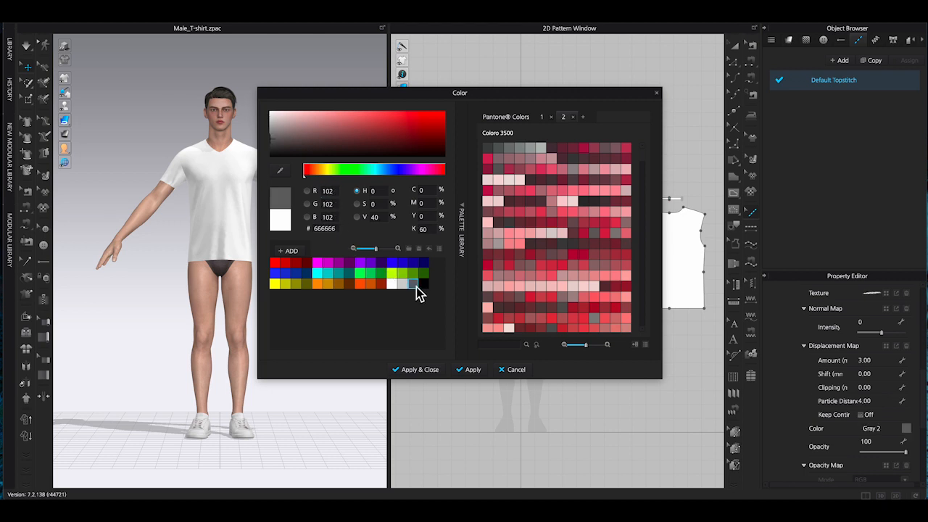
pyautogui.click(420, 372)
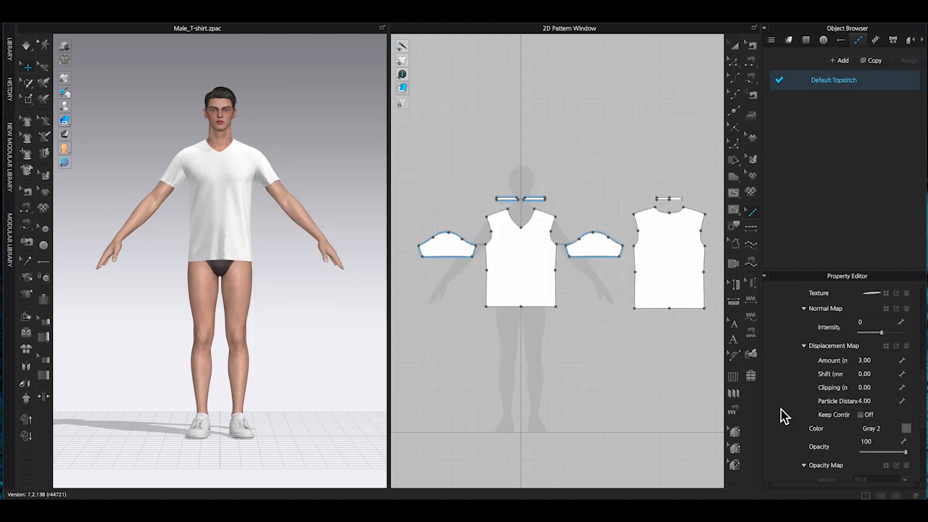
# Apply a segment topstitch along the front V-neckline of the front panel.
pyautogui.scroll(5, 887, 422)
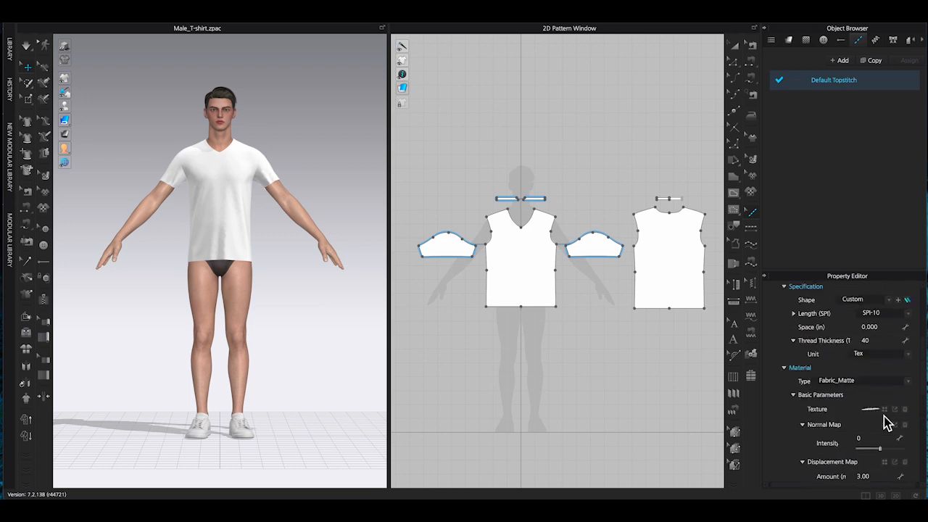
pyautogui.scroll(4, 588, 268)
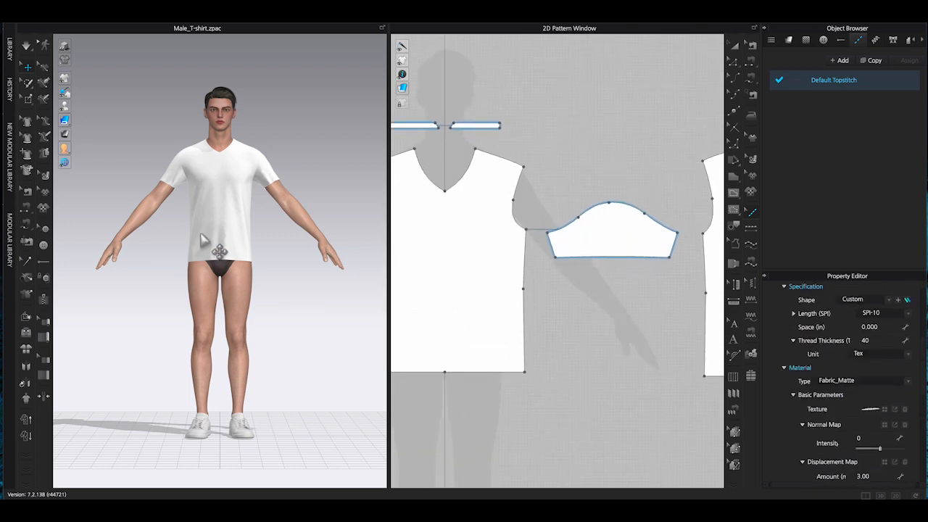
pyautogui.moveTo(225, 253); pyautogui.dragTo(249, 255, button='right')
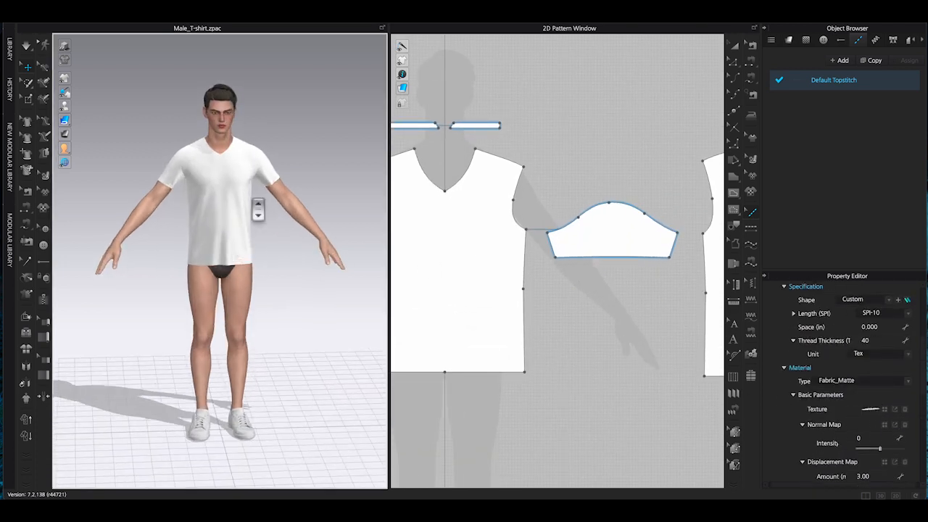
pyautogui.scroll(5, 258, 209)
pyautogui.scroll(6, 265, 227)
pyautogui.scroll(3, 300, 321)
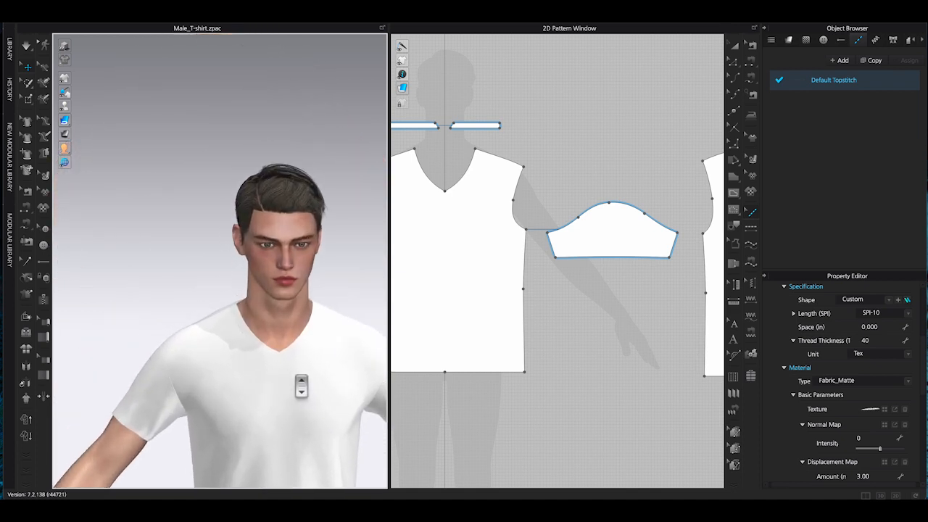
pyautogui.moveTo(307, 385); pyautogui.dragTo(230, 326, button='middle')
pyautogui.scroll(3, 229, 329)
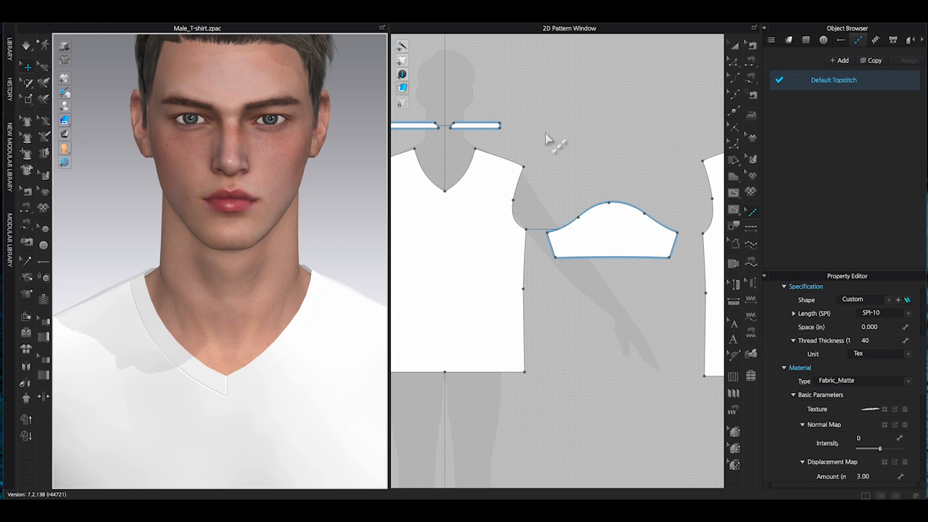
pyautogui.moveTo(567, 120); pyautogui.dragTo(642, 152, button='middle')
pyautogui.scroll(2, 563, 259)
pyautogui.scroll(2, 559, 254)
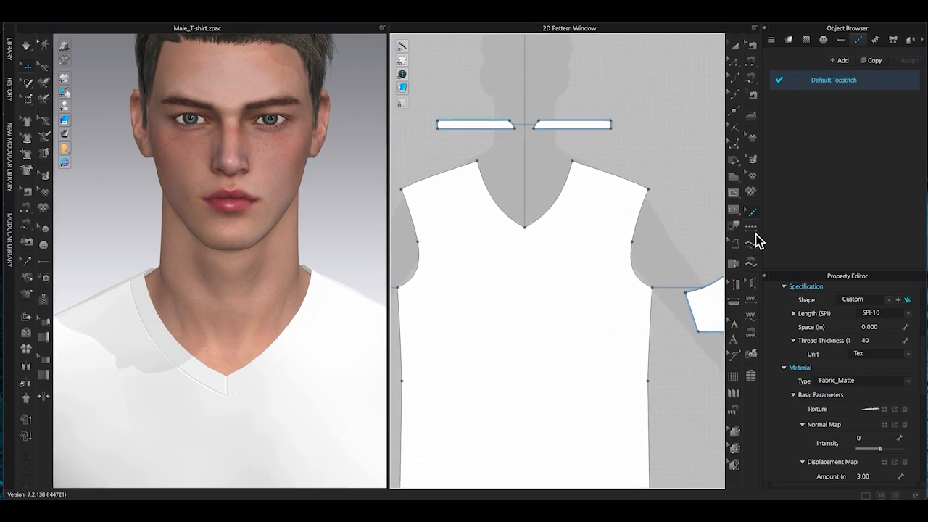
pyautogui.click(751, 228)
pyautogui.click(506, 217)
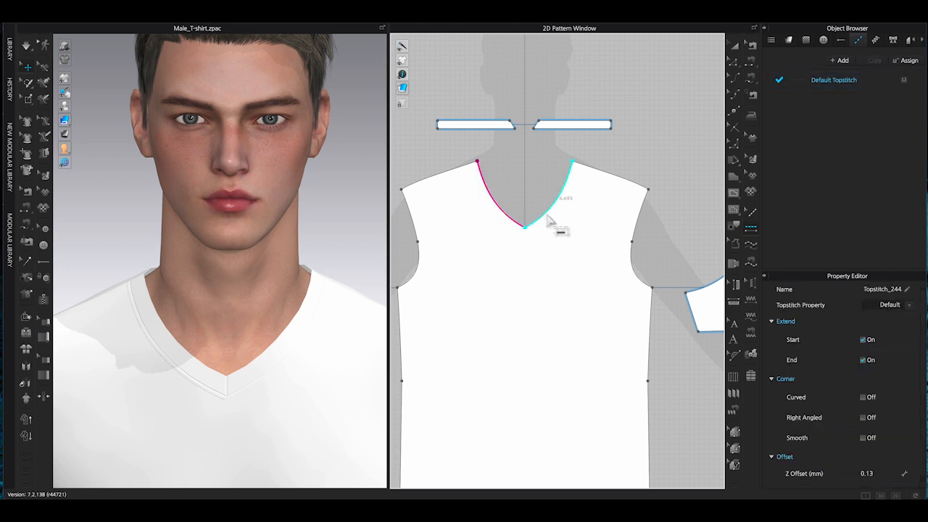
# Delete both segment topstitches along the front V-neckline.
pyautogui.scroll(5, 169, 384)
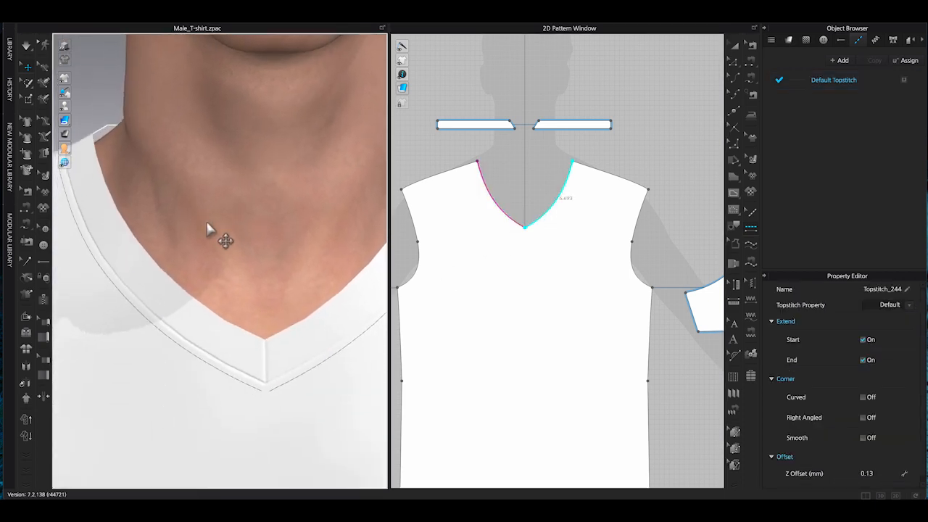
pyautogui.scroll(5, 218, 313)
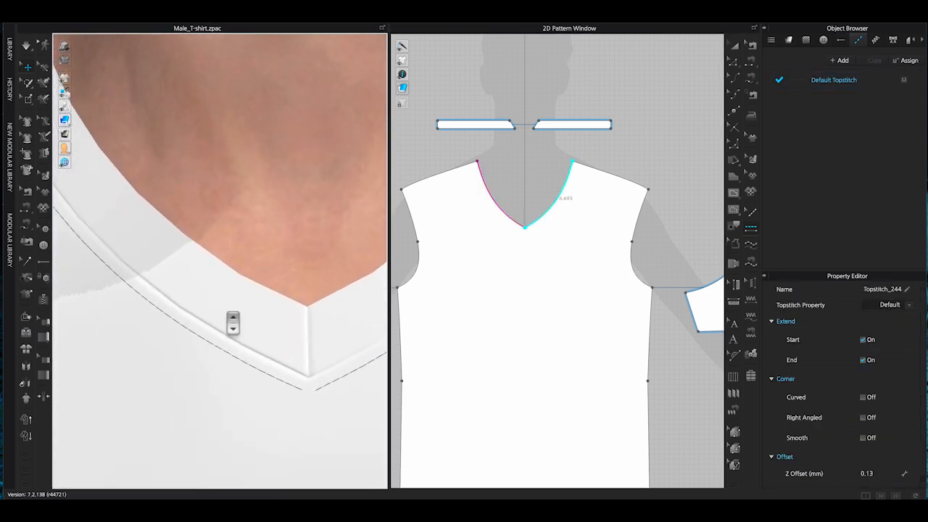
pyautogui.scroll(-3, 233, 322)
pyautogui.scroll(-2, 309, 387)
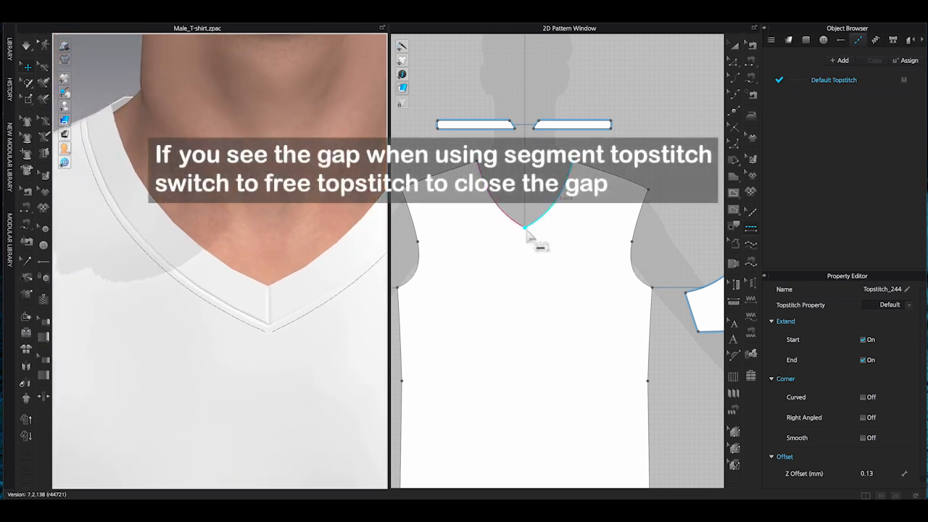
pyautogui.click(527, 229)
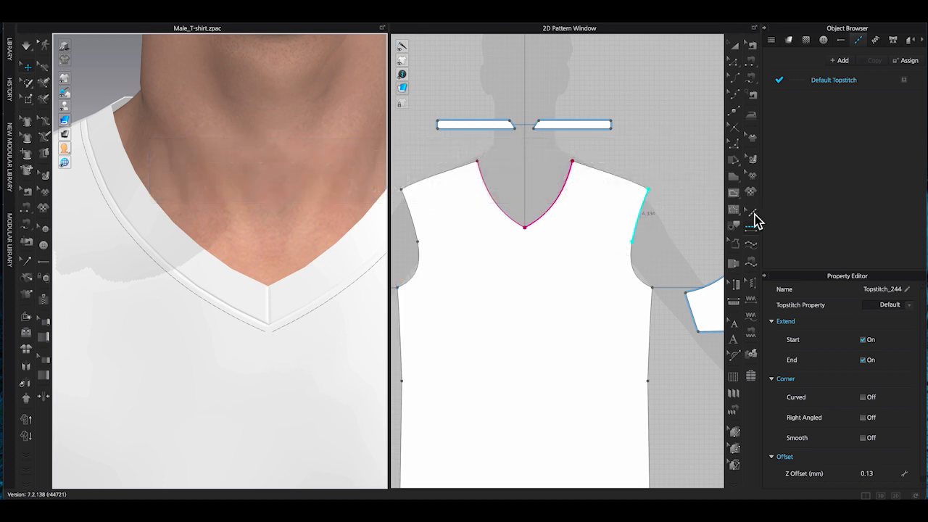
pyautogui.click(751, 211)
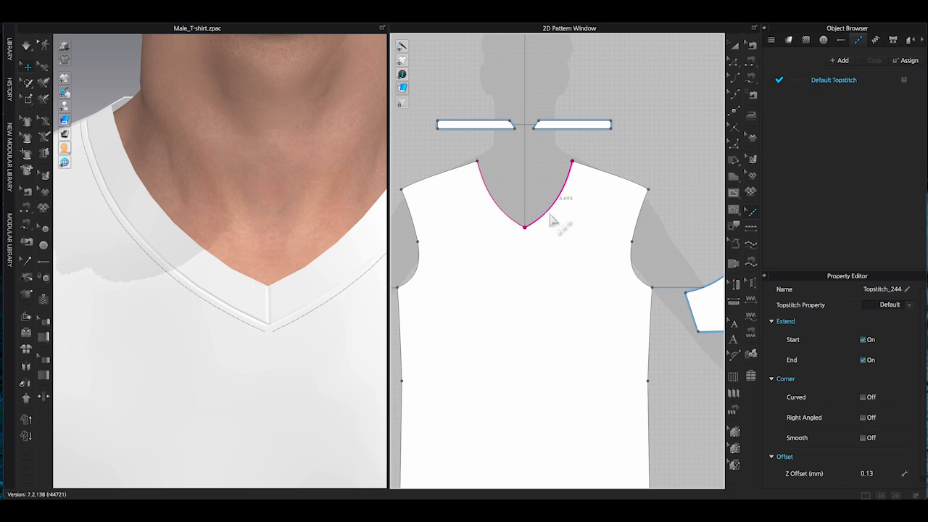
pyautogui.press('Delete')
pyautogui.click(509, 217)
pyautogui.press('Delete')
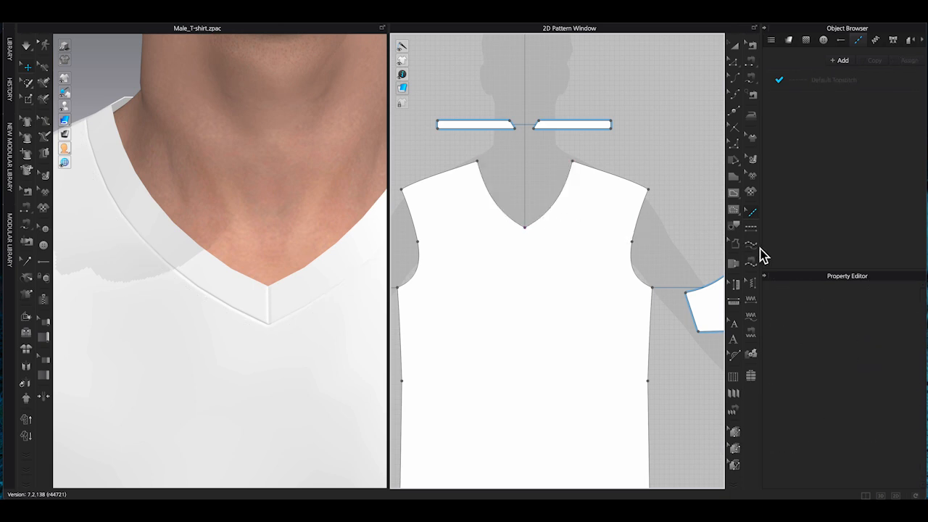
# Apply a free topstitch along the whole front V-neckline from one neck point to the other.
pyautogui.click(751, 245)
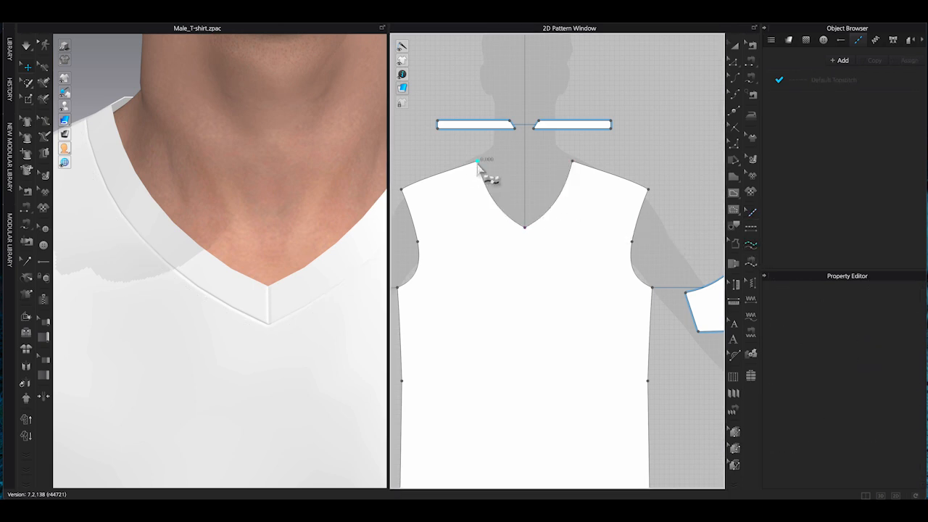
pyautogui.click(477, 162)
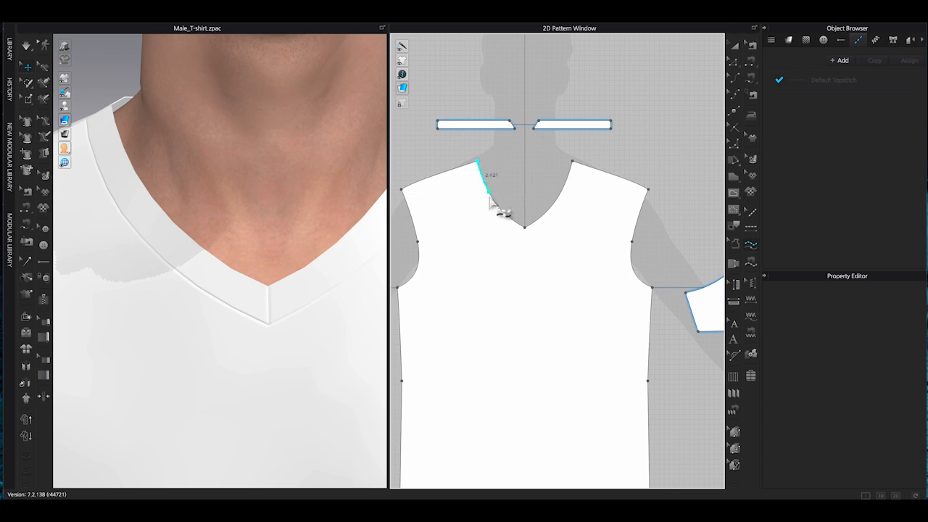
pyautogui.click(571, 162)
pyautogui.scroll(2, 294, 348)
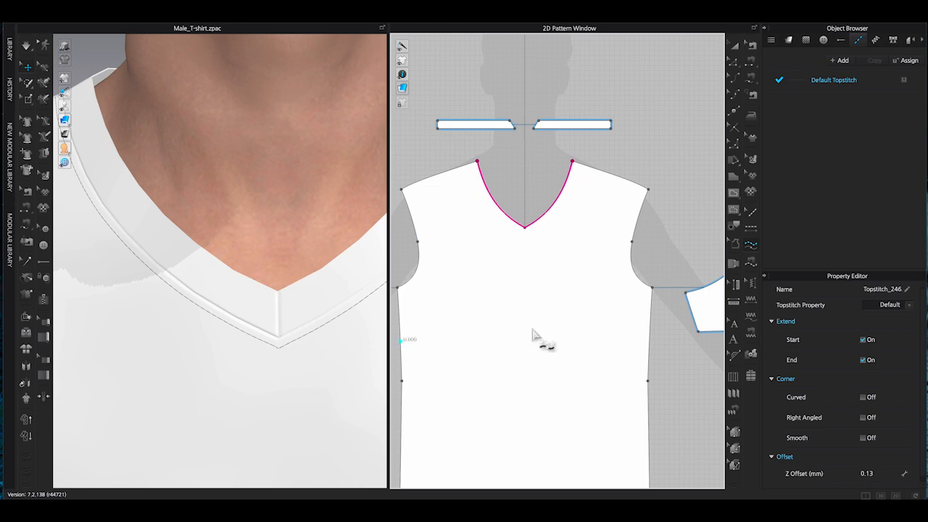
pyautogui.scroll(-1, 293, 319)
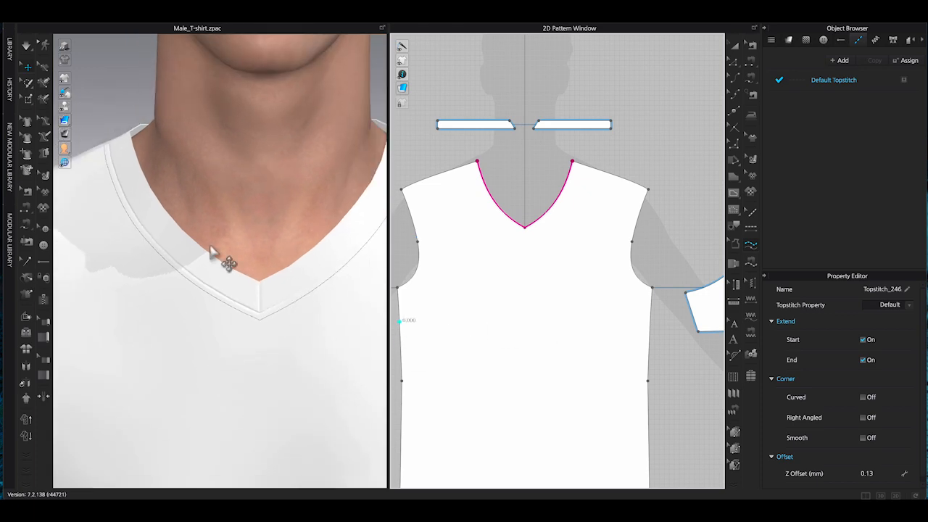
pyautogui.scroll(3, 213, 257)
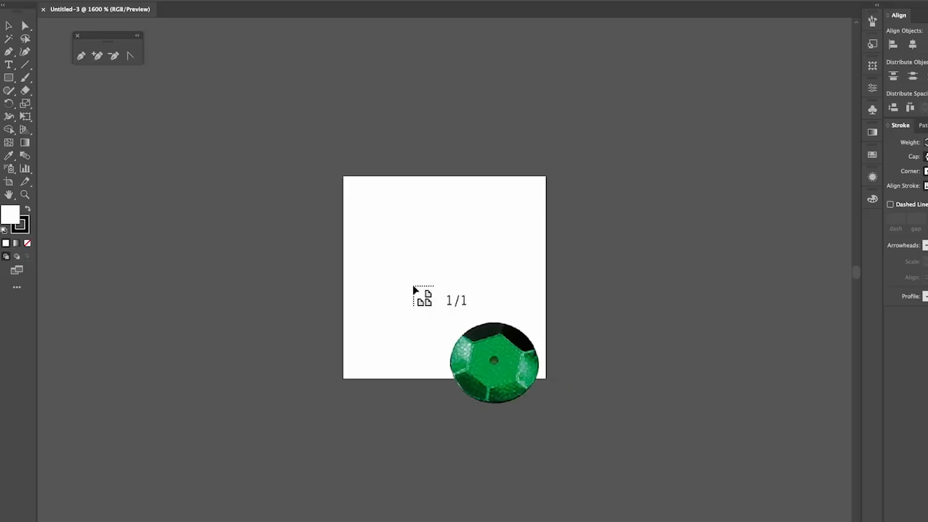
# Switch to Illustrator and resize the green sequin image to fill the artboard.
pyautogui.moveTo(343, 177); pyautogui.dragTo(562, 385)
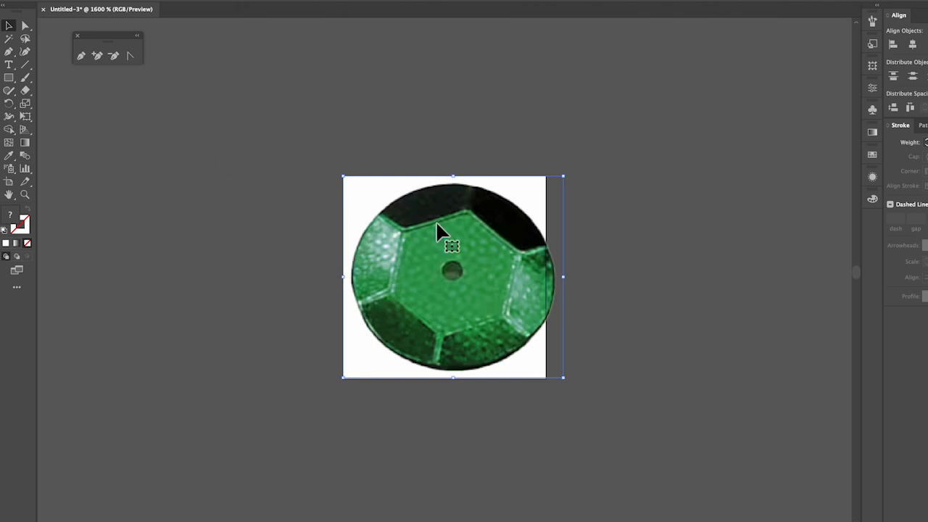
pyautogui.moveTo(566, 183); pyautogui.dragTo(556, 184)
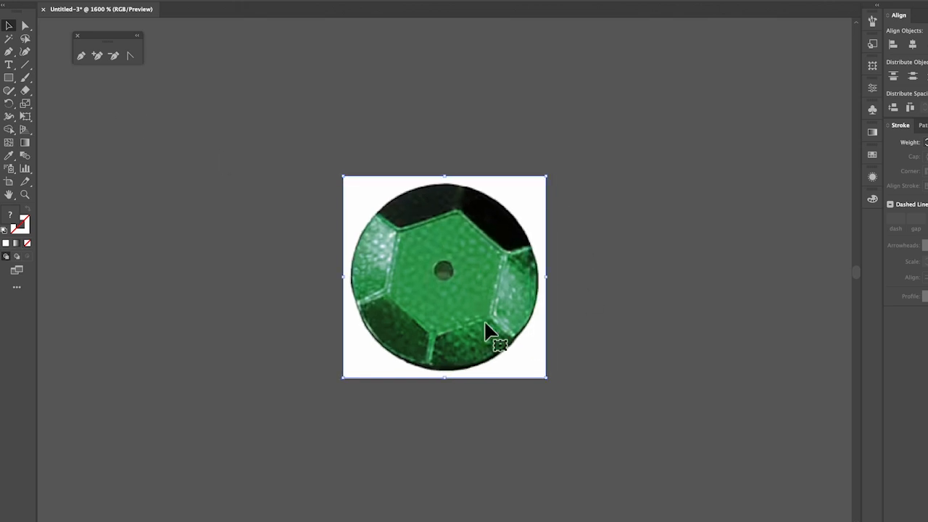
pyautogui.click(620, 340)
pyautogui.click(513, 223)
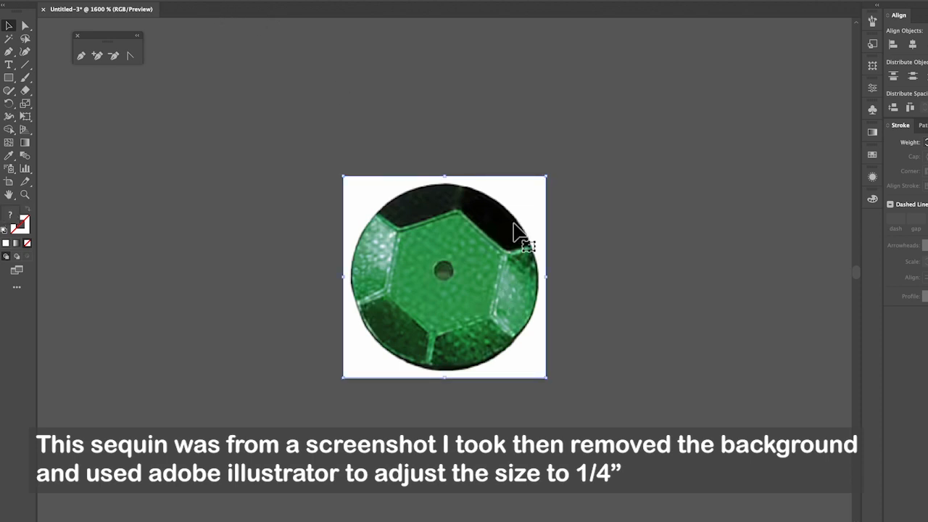
# Export the sequin as a PNG named 0.25 green sequin.png on the Desktop at 300 ppi with transparent background.
pyautogui.click(119, 0)
pyautogui.moveTo(184, 181)
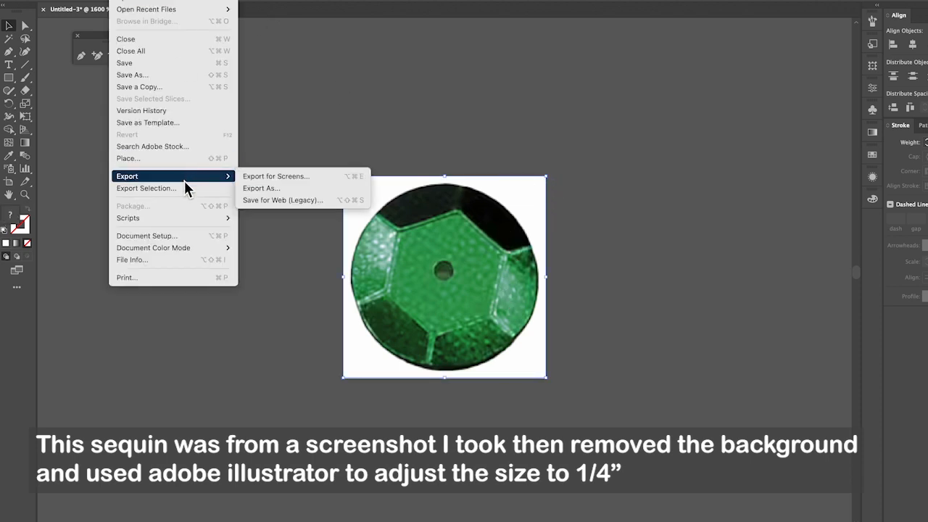
pyautogui.click(297, 190)
pyautogui.click(612, 230)
pyautogui.click(613, 233)
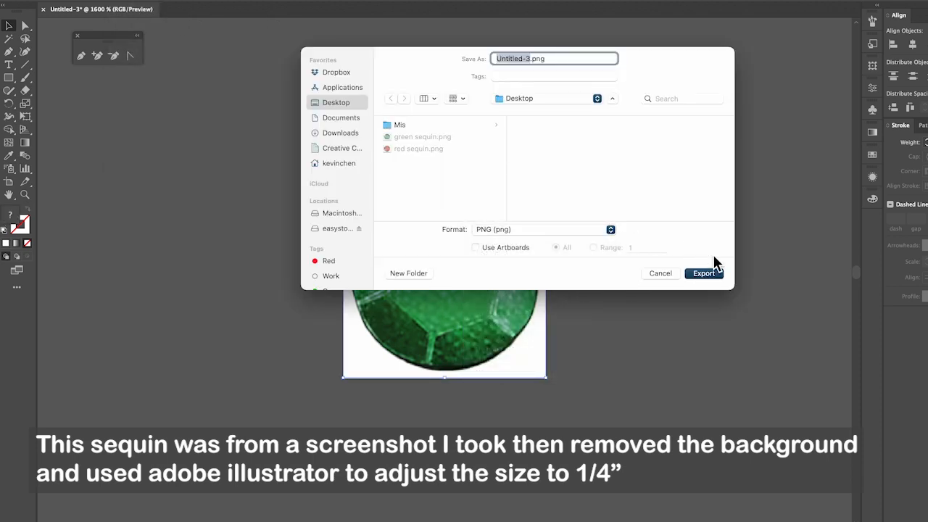
pyautogui.press('BackSpace')
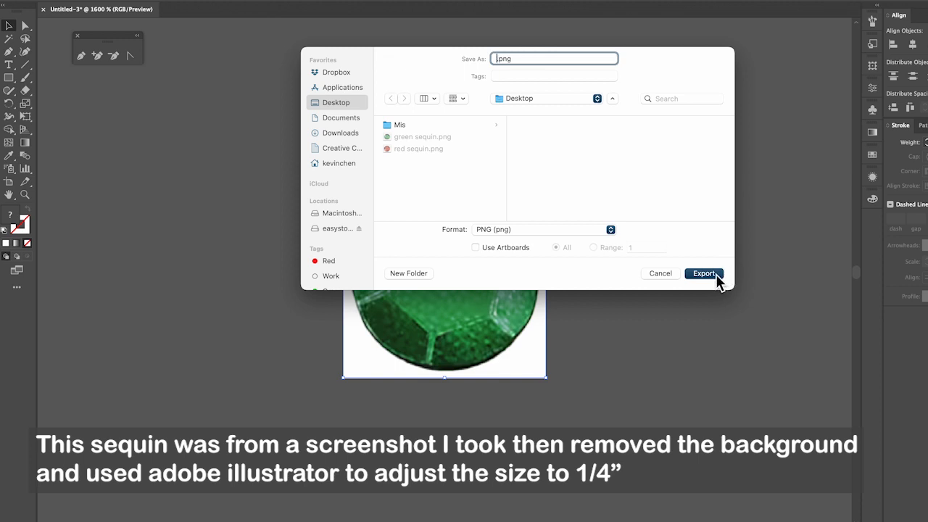
pyautogui.write('0.25 green sequin')
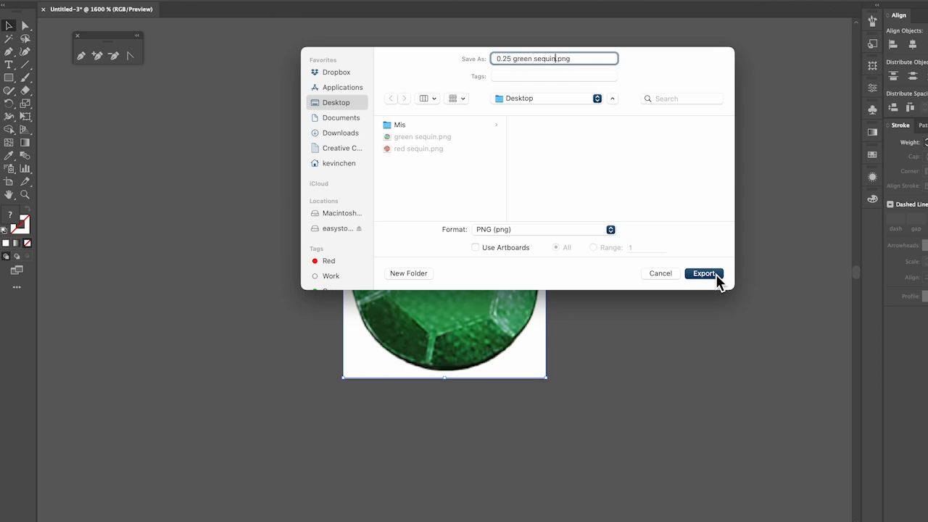
pyautogui.click(704, 274)
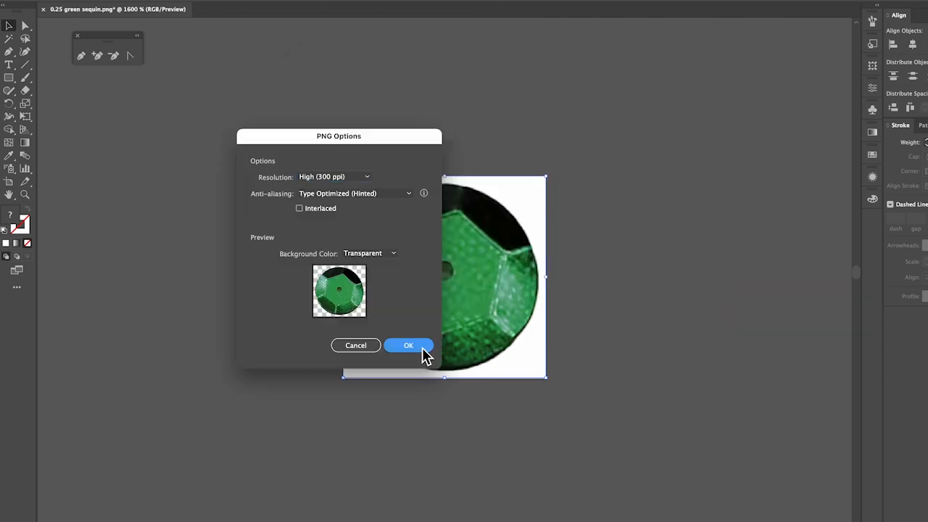
pyautogui.click(423, 349)
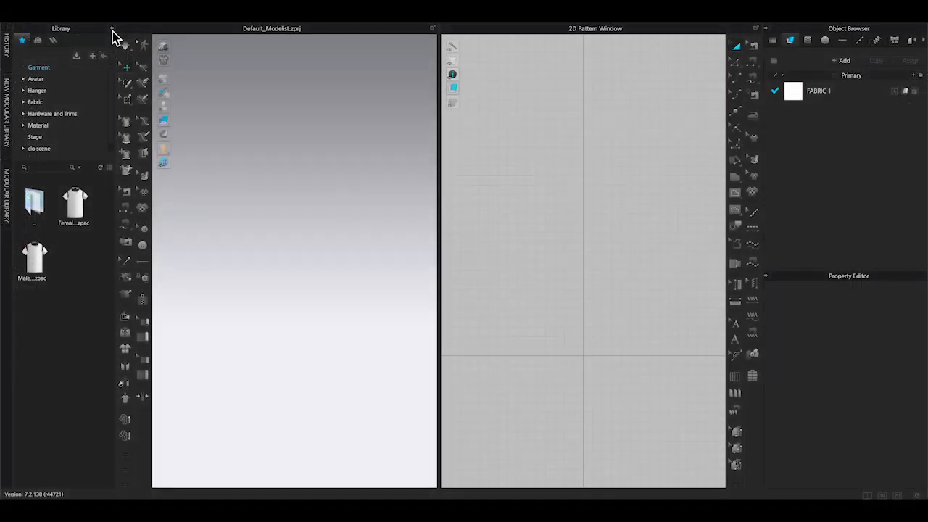
# Switch to the new CLO project, select the Default Topstitch, and set its type to Texture.
pyautogui.click(113, 34)
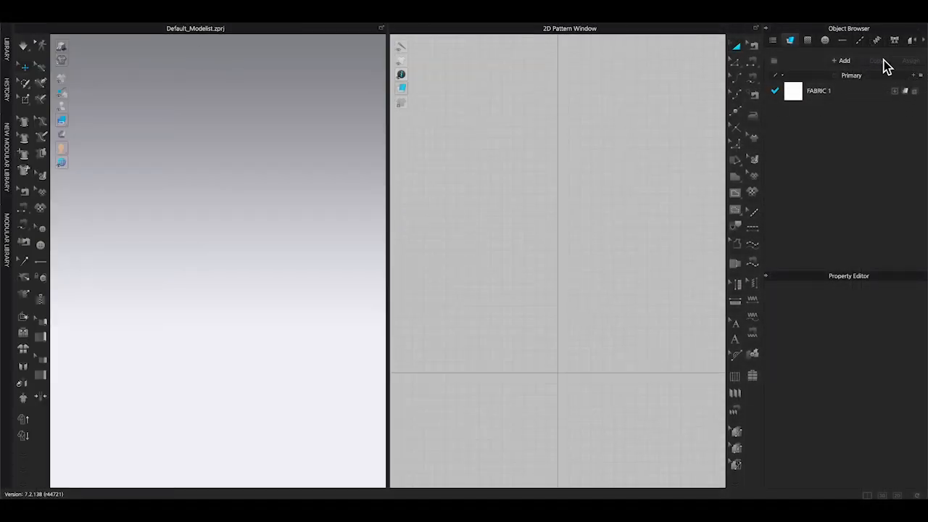
pyautogui.click(861, 42)
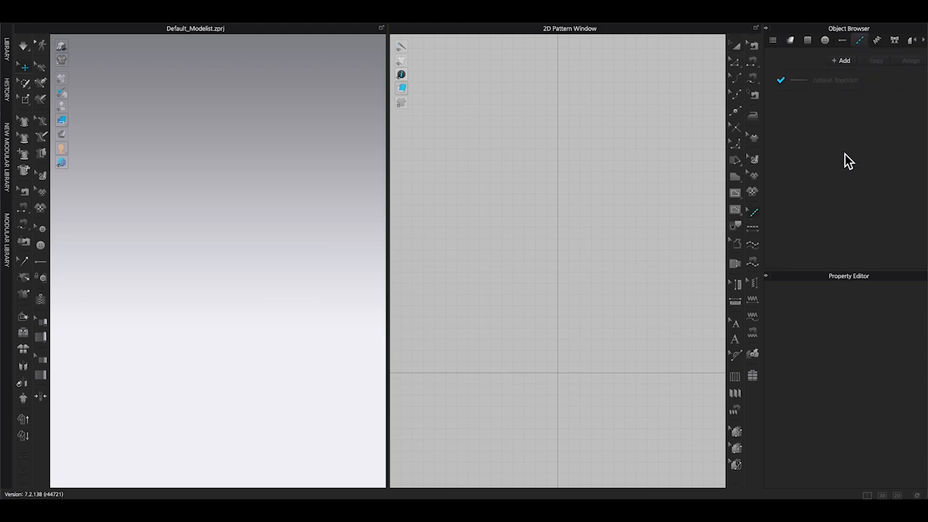
pyautogui.click(804, 82)
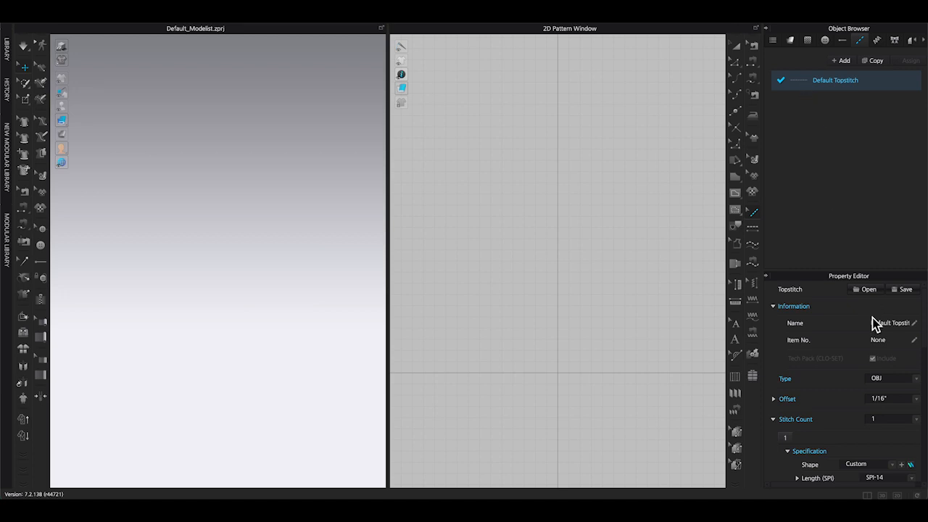
pyautogui.click(917, 380)
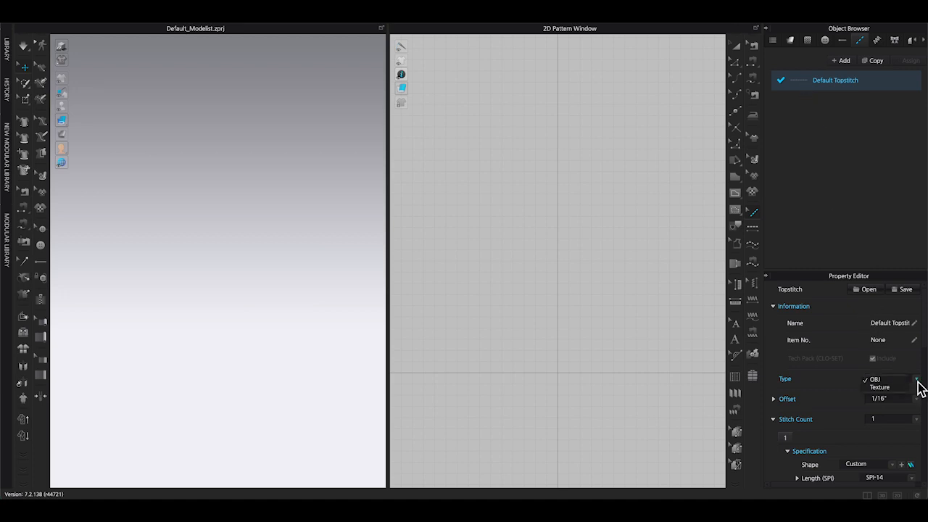
pyautogui.click(878, 388)
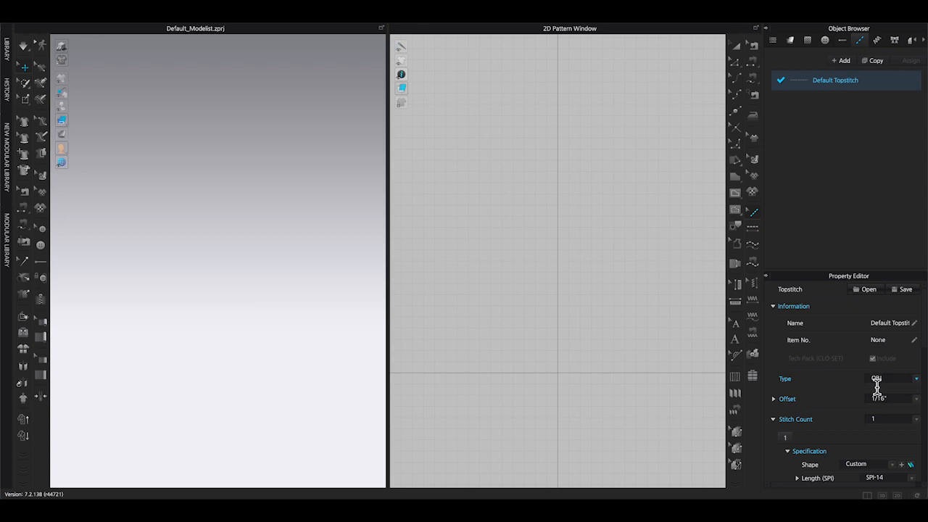
# Set the topstitch offset to 0" and the stitch length to SPI-4.
pyautogui.click(917, 399)
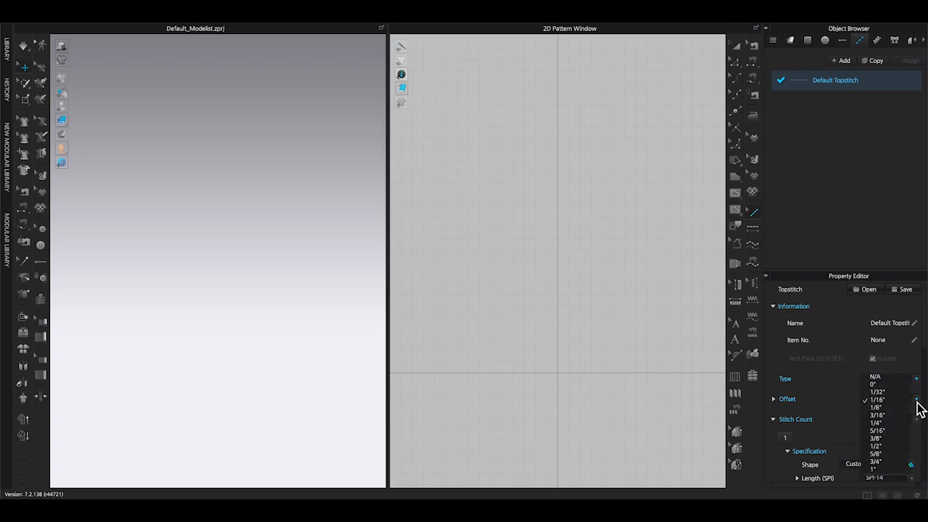
pyautogui.click(875, 385)
pyautogui.scroll(-3, 904, 403)
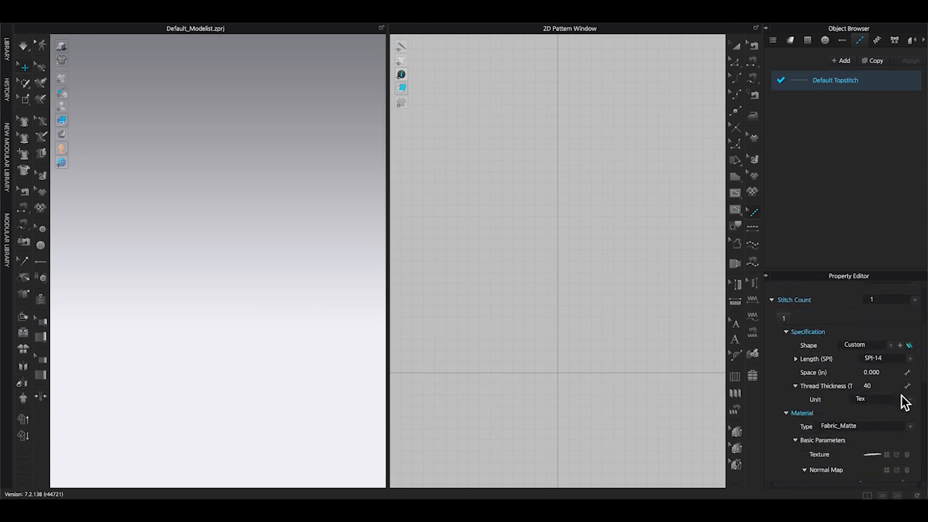
pyautogui.click(909, 378)
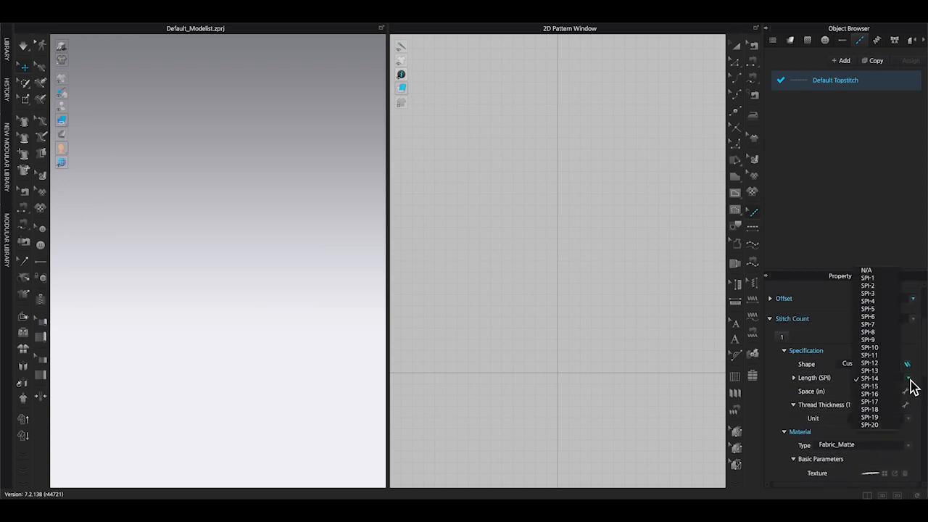
pyautogui.click(874, 300)
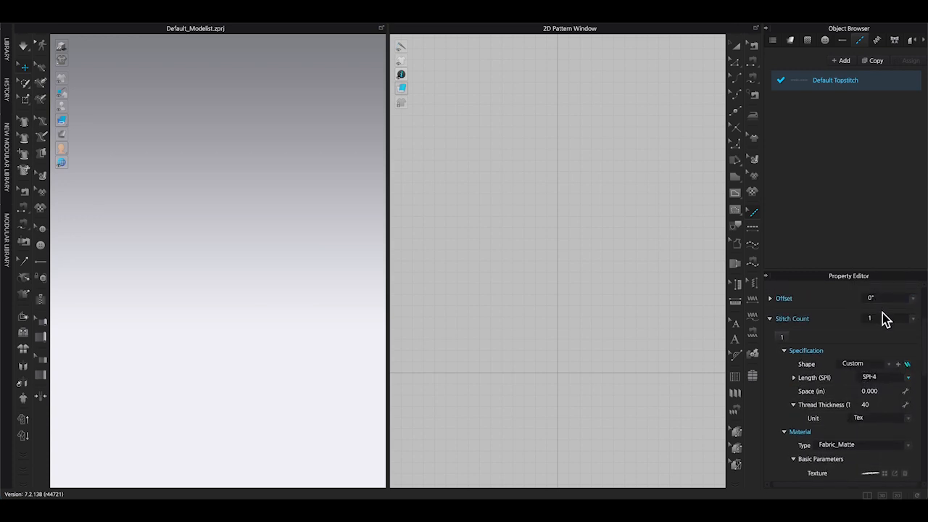
# Load 0.25 green sequin.png from the Desktop as the topstitch texture.
pyautogui.scroll(1, 895, 391)
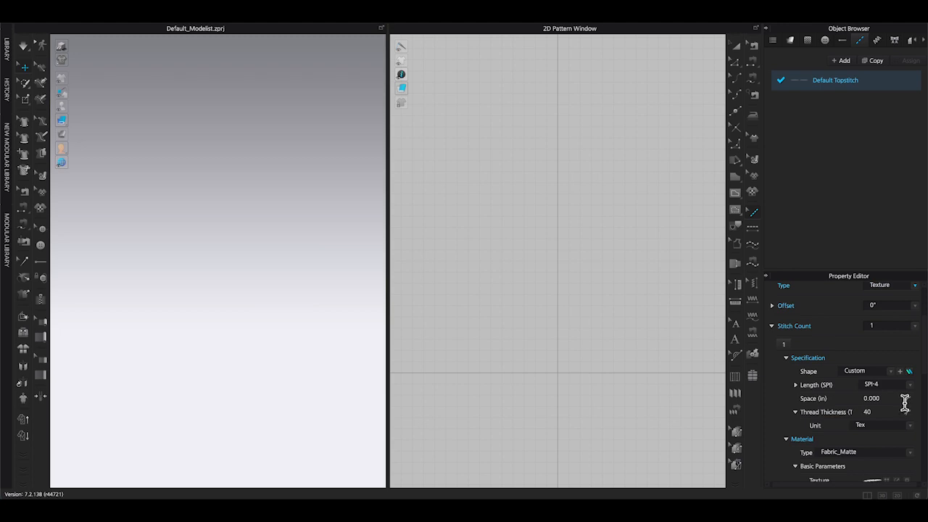
pyautogui.scroll(-1, 903, 381)
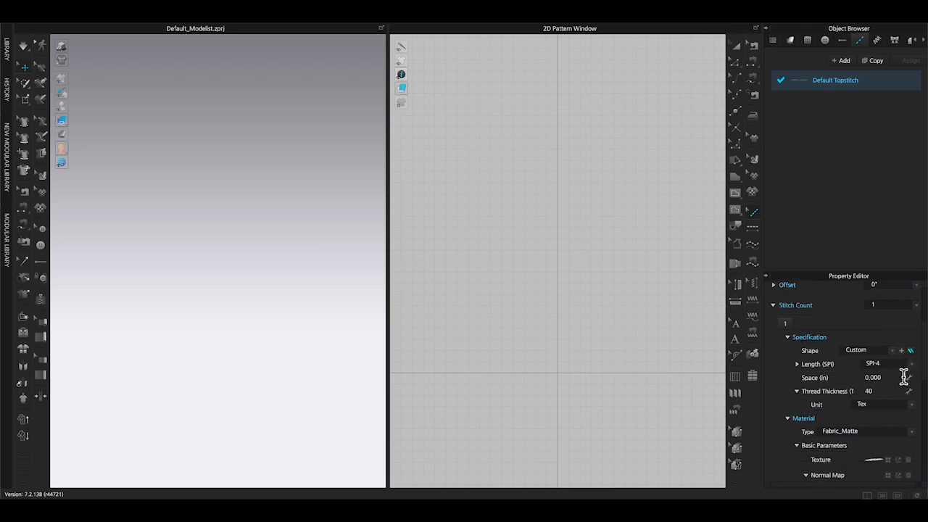
pyautogui.scroll(-3, 877, 393)
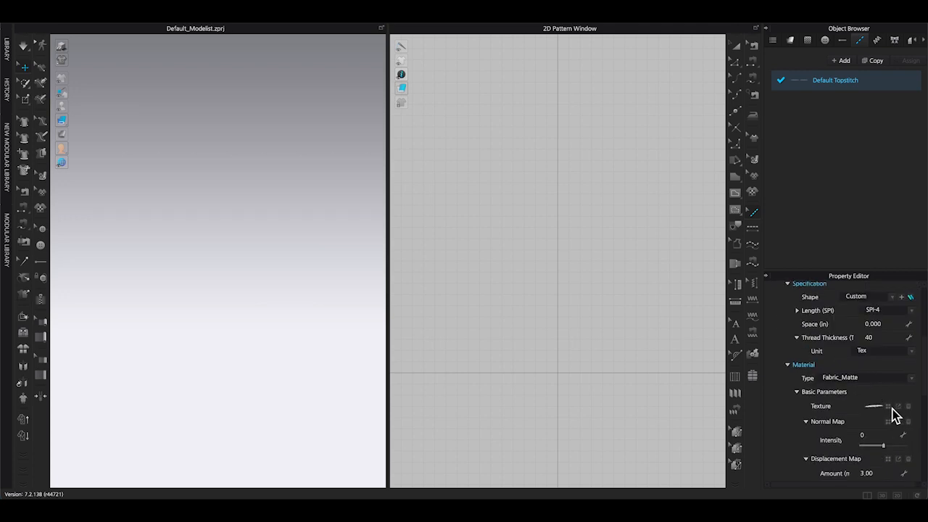
pyautogui.click(894, 407)
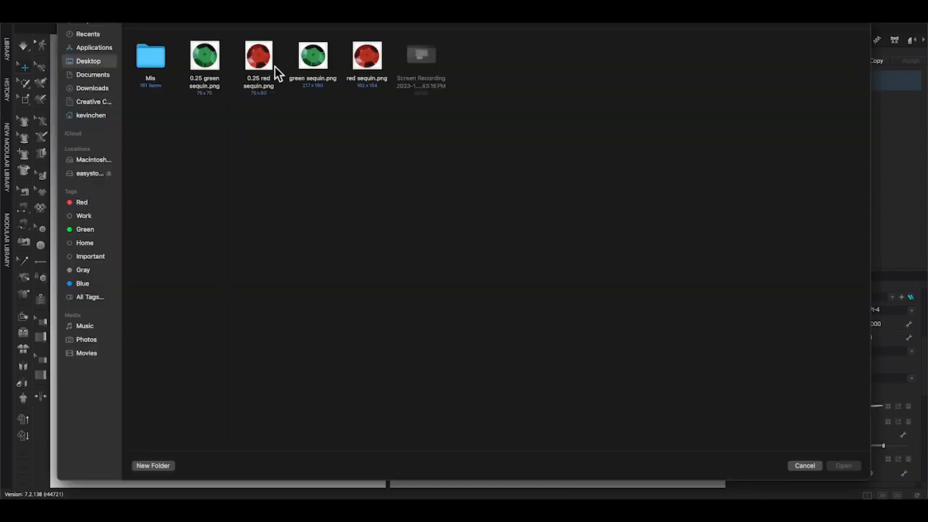
pyautogui.click(205, 58)
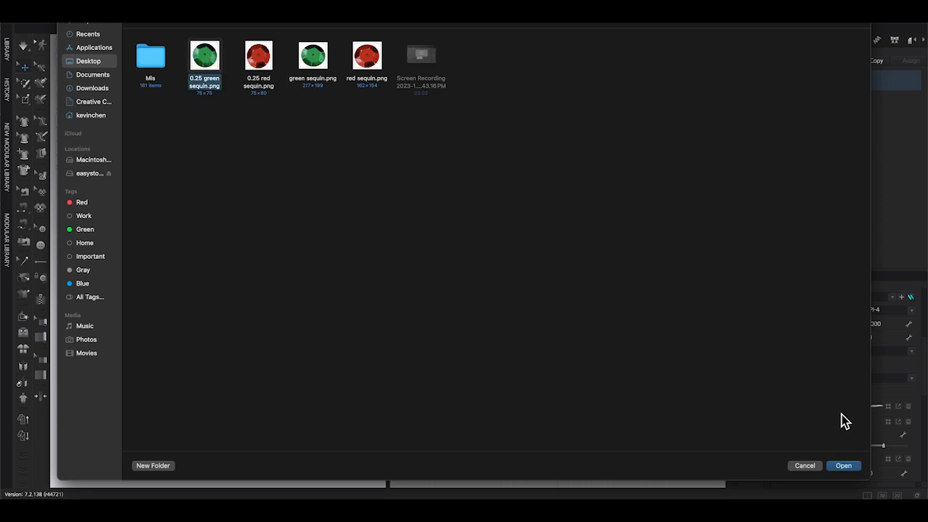
pyautogui.click(842, 466)
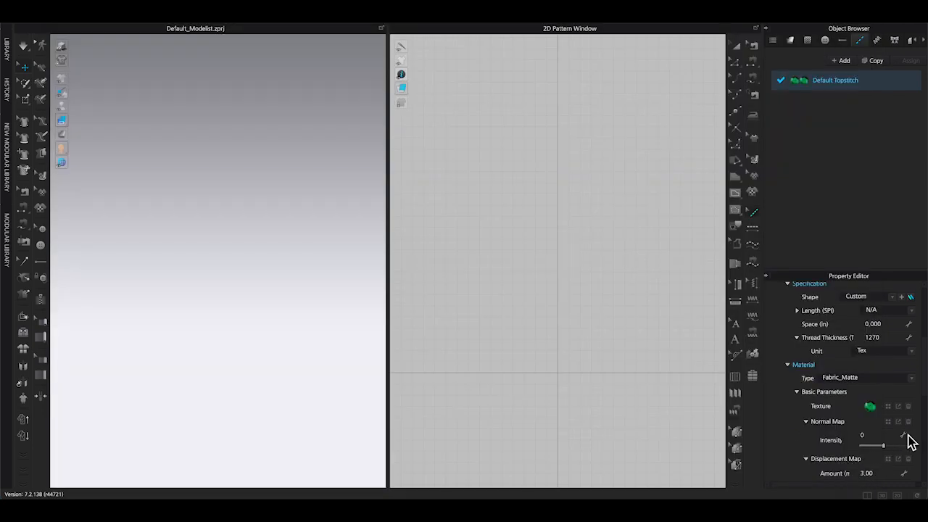
# Set the topstitch material type to Fabric_Shiny.
pyautogui.click(910, 379)
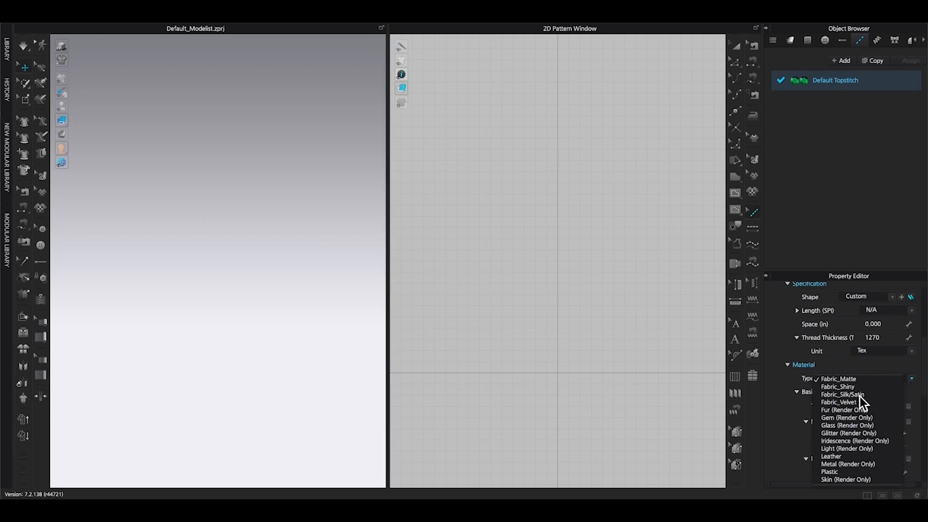
pyautogui.click(841, 387)
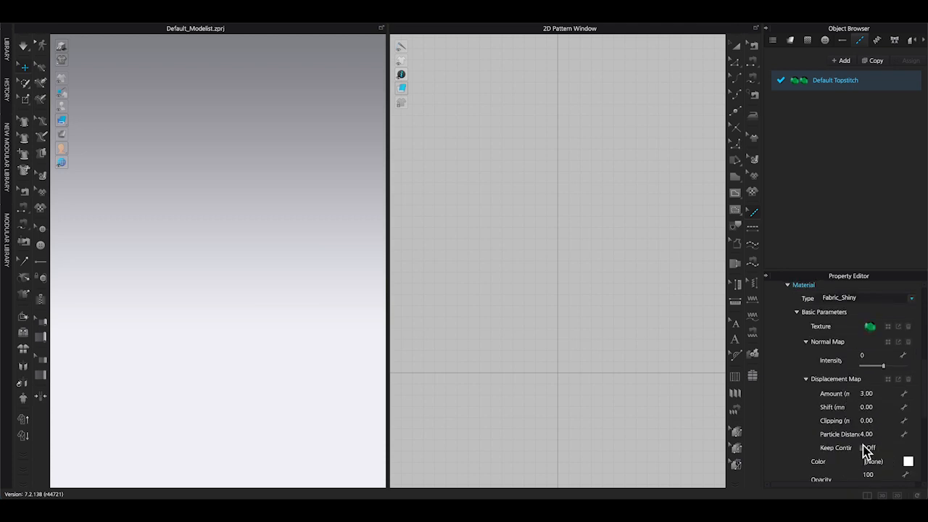
pyautogui.scroll(3, 867, 449)
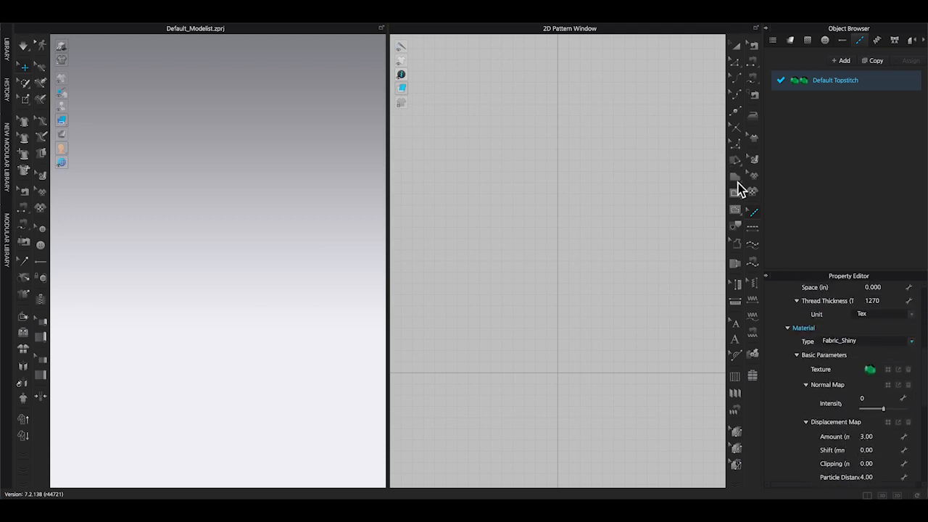
# Draw a square rectangle pattern in the 2D pattern window.
pyautogui.click(736, 179)
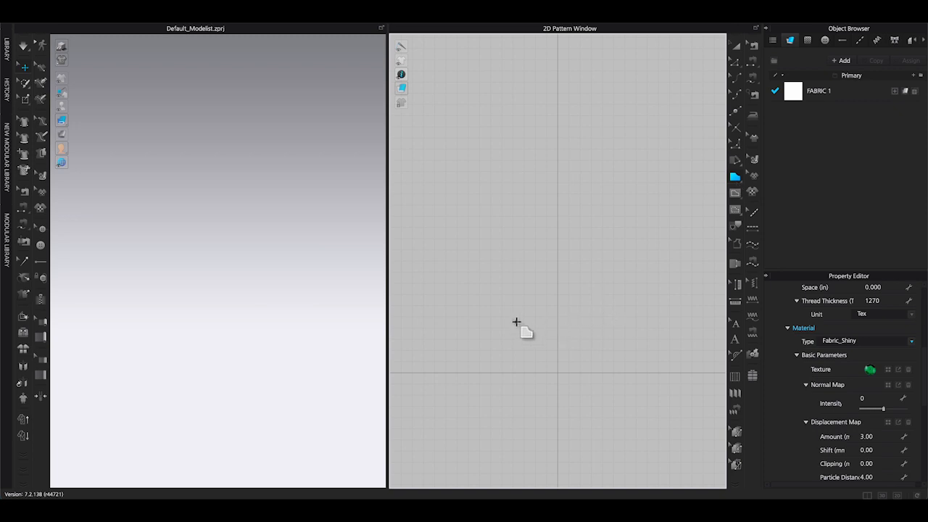
pyautogui.moveTo(515, 289); pyautogui.dragTo(600, 372)
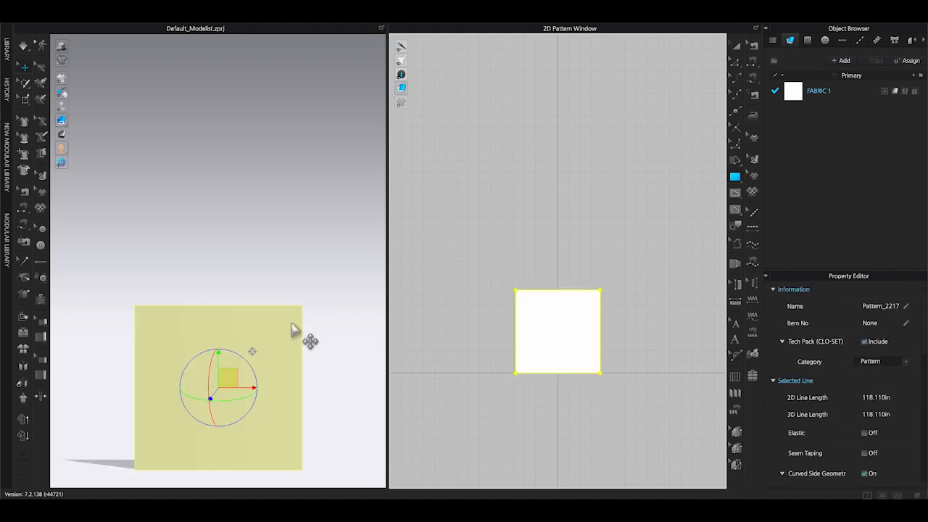
pyautogui.moveTo(242, 372); pyautogui.dragTo(242, 188)
pyautogui.click(244, 305)
pyautogui.scroll(4, 233, 223)
pyautogui.moveTo(235, 248); pyautogui.dragTo(242, 319, button='middle')
pyautogui.scroll(2, 242, 319)
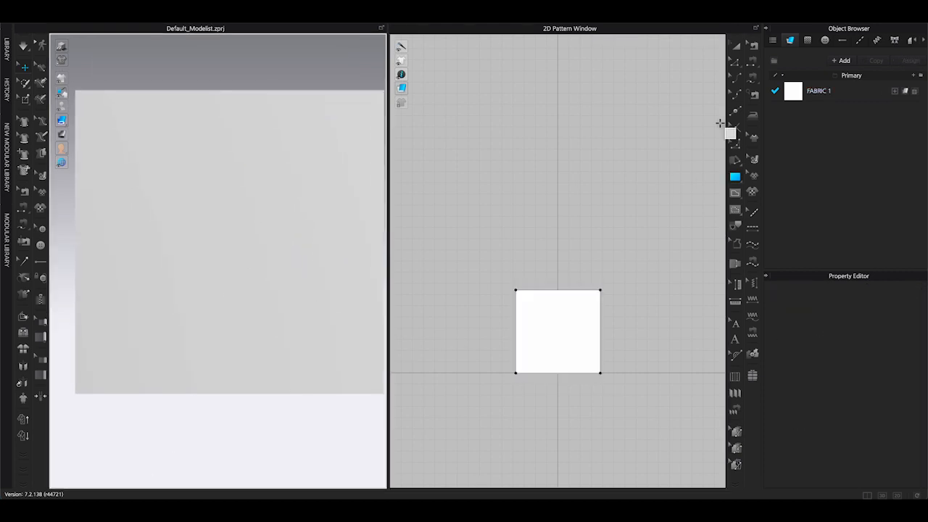
# Distribute evenly spaced vertical internal lines between the rectangle's left and right edges.
pyautogui.click(734, 63)
pyautogui.click(516, 341)
pyautogui.keyDown('shift'); pyautogui.click(601, 344); pyautogui.keyUp('shift')
pyautogui.rightClick(601, 343)
pyautogui.click(642, 250)
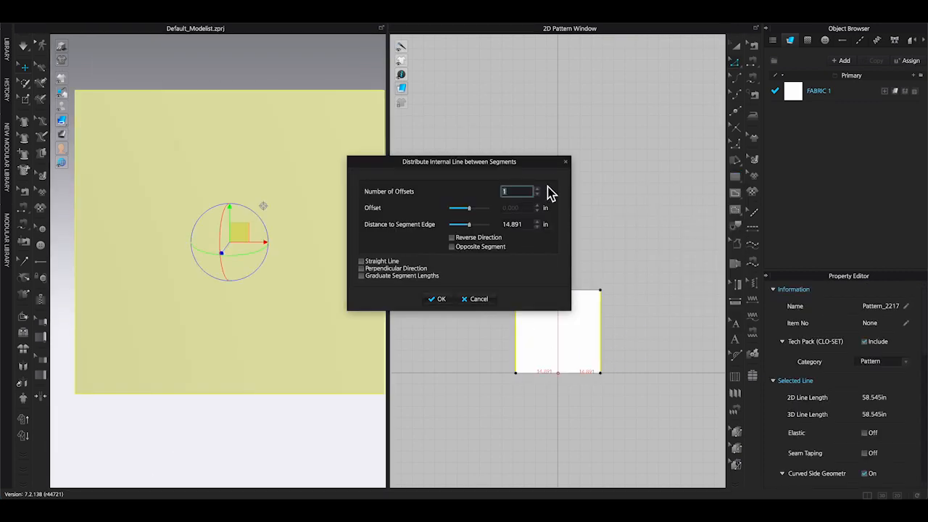
pyautogui.click(538, 190)
pyautogui.click(539, 190)
pyautogui.click(538, 190)
pyautogui.click(539, 190)
pyautogui.click(539, 191)
pyautogui.click(539, 191)
pyautogui.click(539, 192)
pyautogui.click(539, 191)
pyautogui.click(539, 192)
pyautogui.click(539, 191)
pyautogui.click(437, 299)
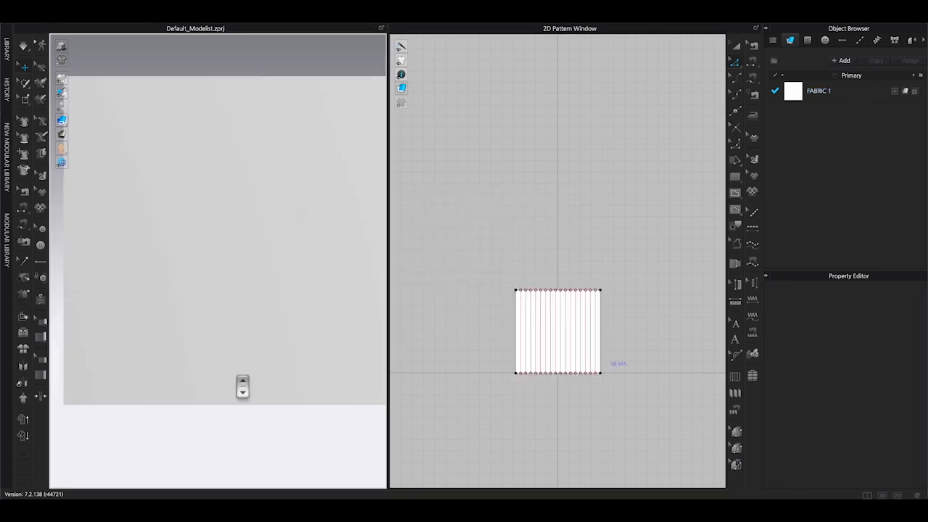
# Apply the Default Topstitch to the rectangle's leftmost line and inspect the sequins in 3D.
pyautogui.click(753, 228)
pyautogui.click(516, 330)
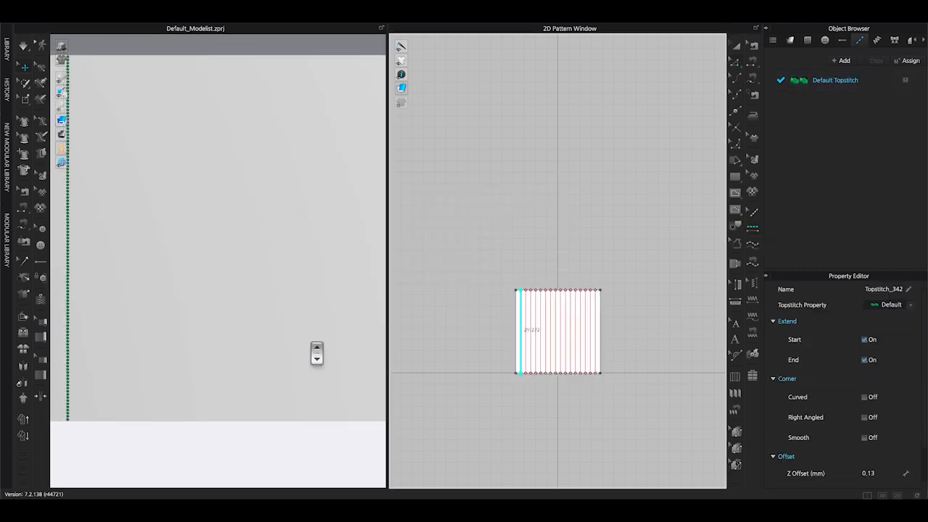
pyautogui.moveTo(292, 343); pyautogui.dragTo(480, 349)
pyautogui.scroll(5, 301, 262)
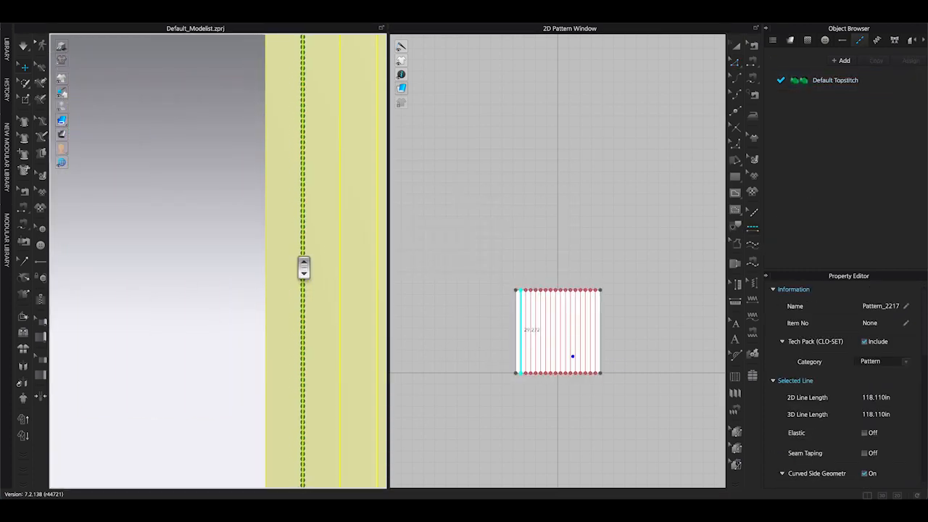
pyautogui.click(210, 243)
pyautogui.scroll(10, 209, 224)
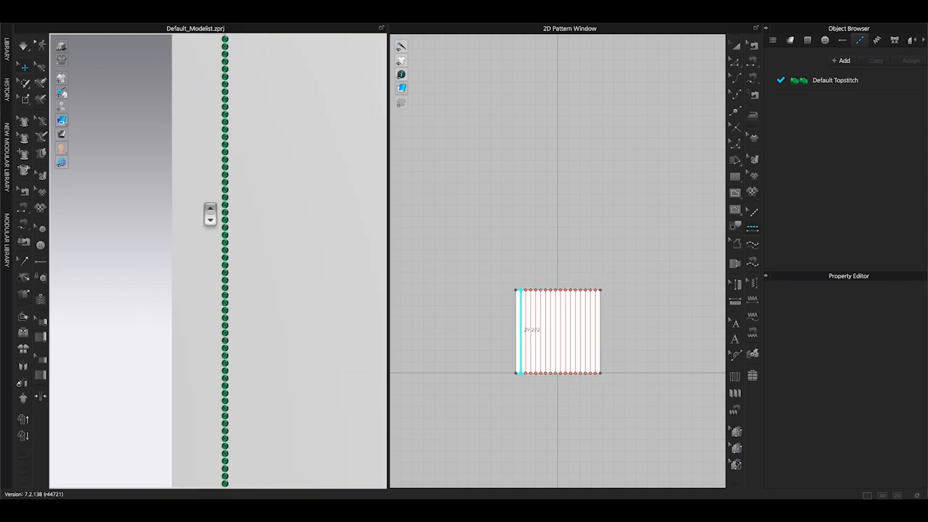
pyautogui.scroll(5, 210, 214)
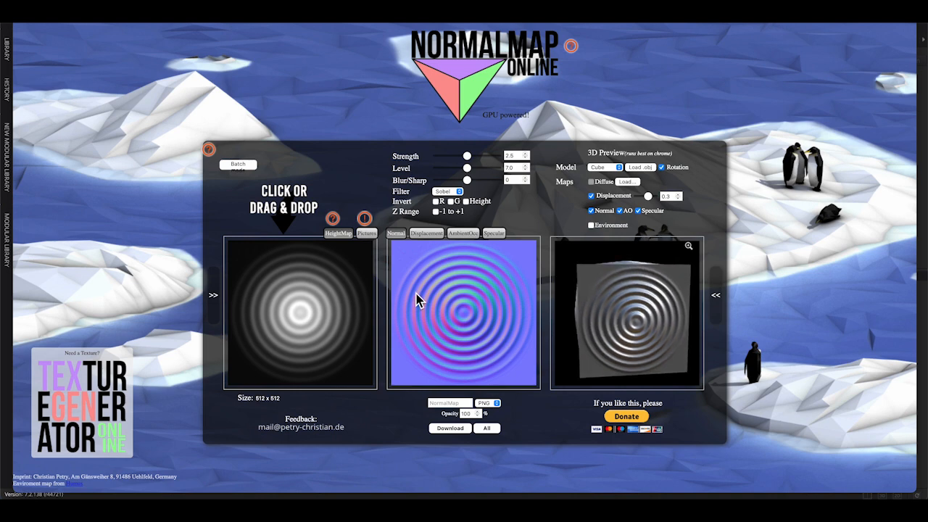
# Switch to NormalMap Online, load the sequin image and adjust the strength to generate its normal map.
pyautogui.click(318, 324)
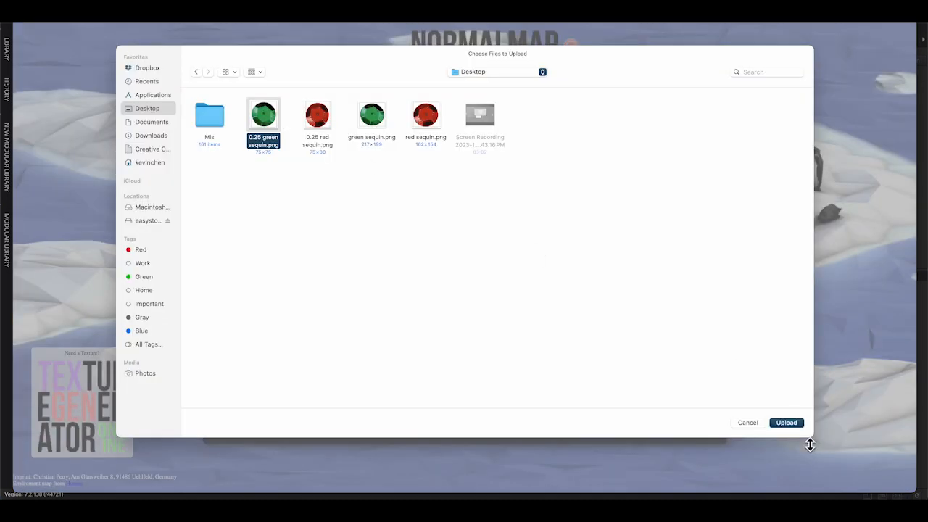
pyautogui.click(788, 423)
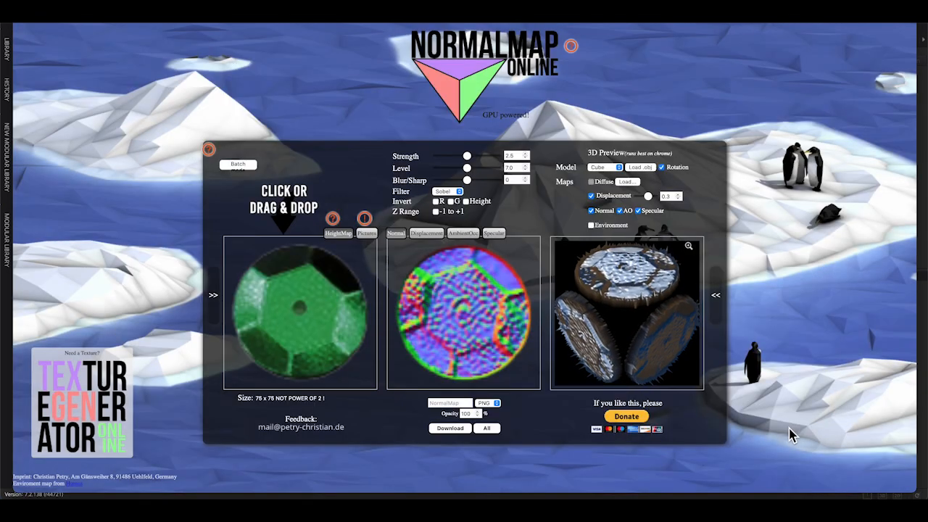
pyautogui.moveTo(469, 156); pyautogui.dragTo(472, 169)
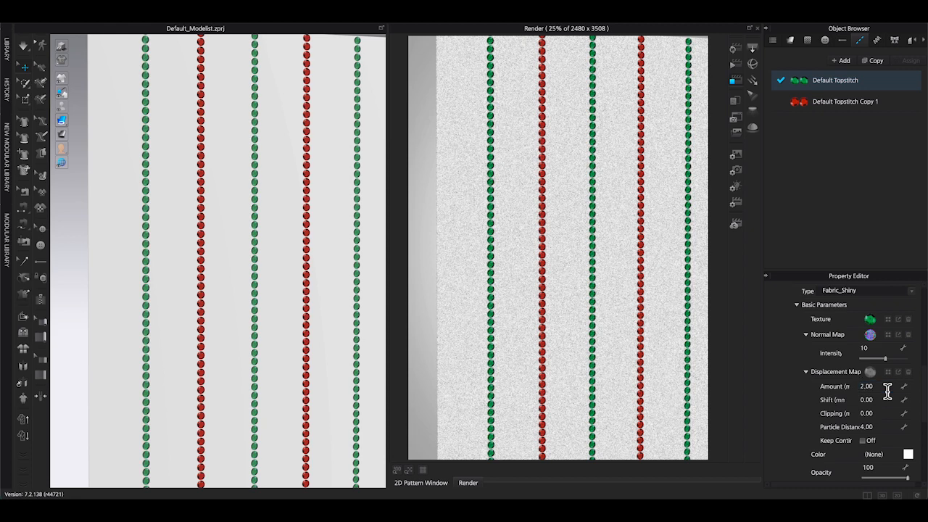
# Run a final render of the green and red sequin topstitch sample.
pyautogui.click(387, 16)
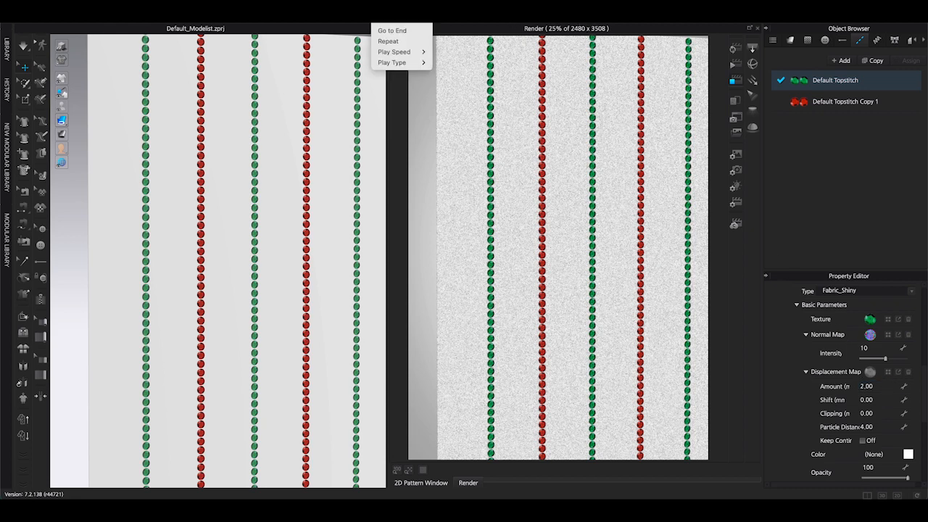
pyautogui.click(428, 15)
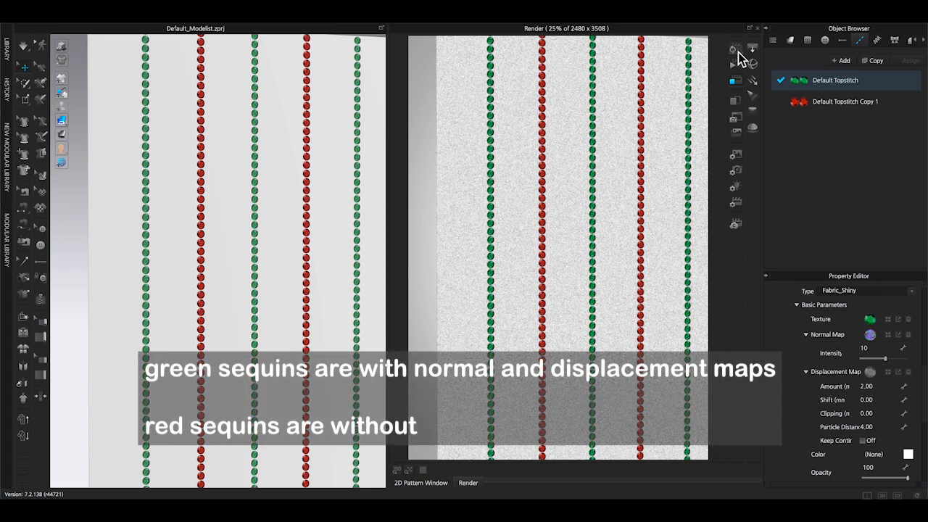
pyautogui.click(735, 49)
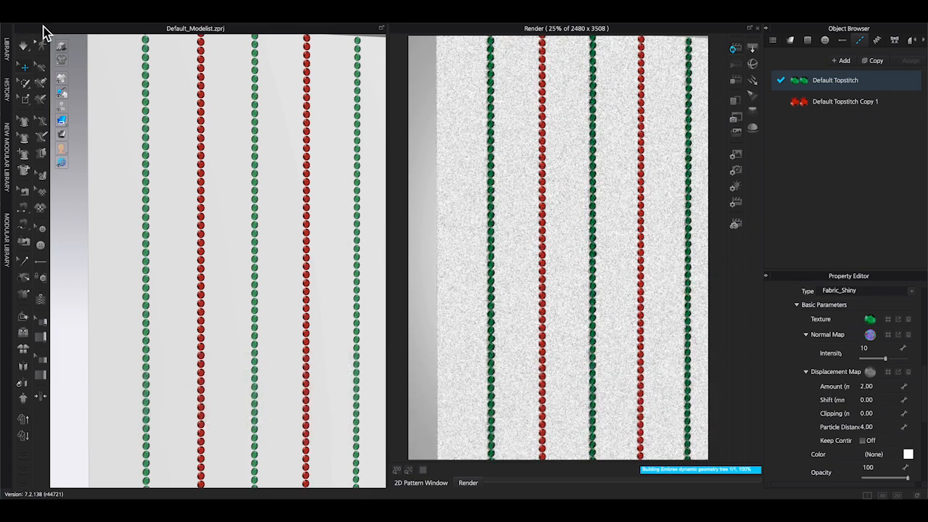
pyautogui.click(60, 45)
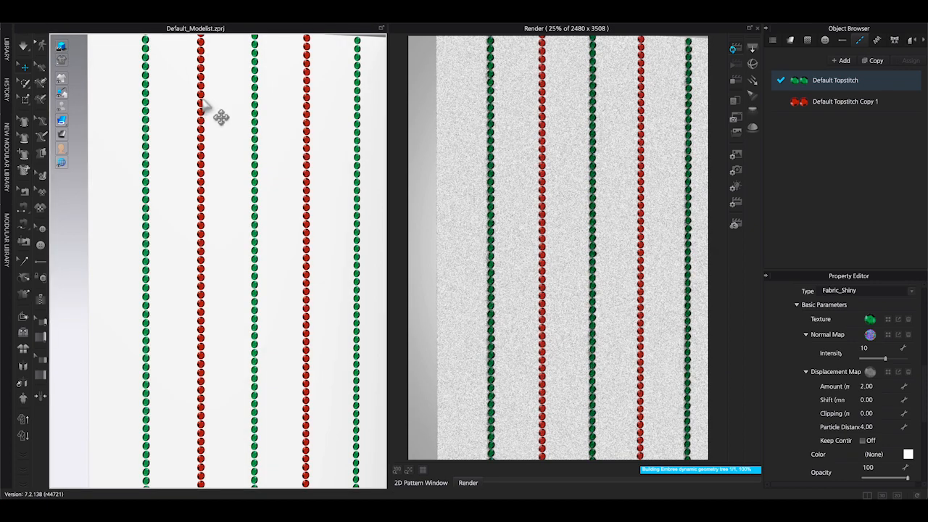
pyautogui.scroll(5, 208, 109)
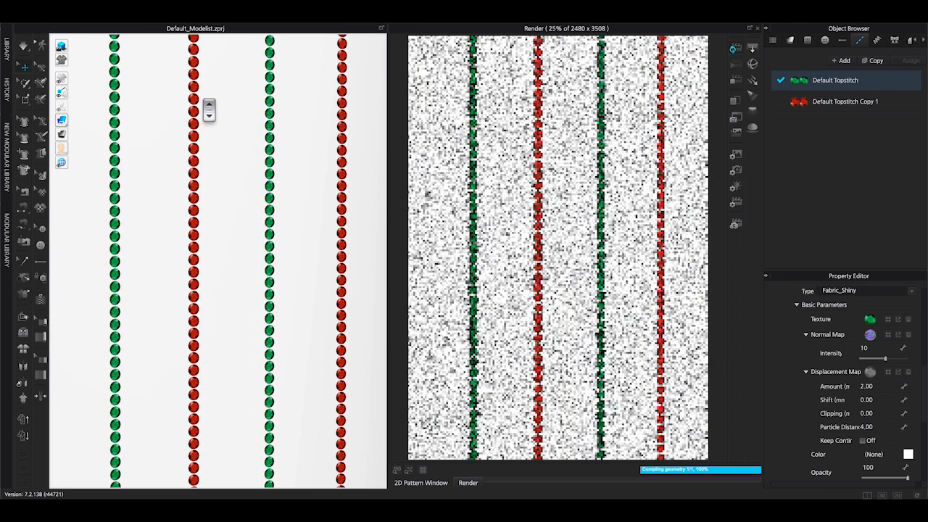
pyautogui.scroll(3, 209, 109)
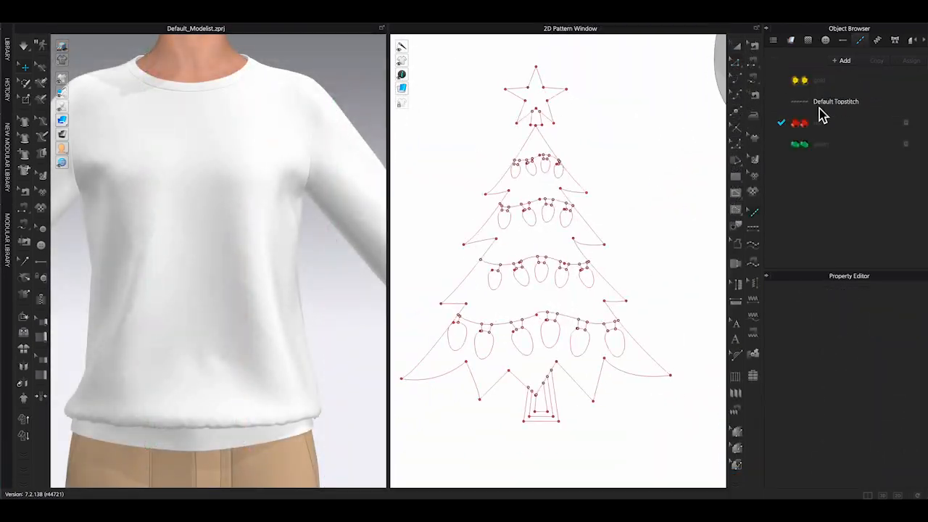
# Apply the green topstitch along the Christmas tree outline and turn on its Curved corner option.
pyautogui.click(821, 144)
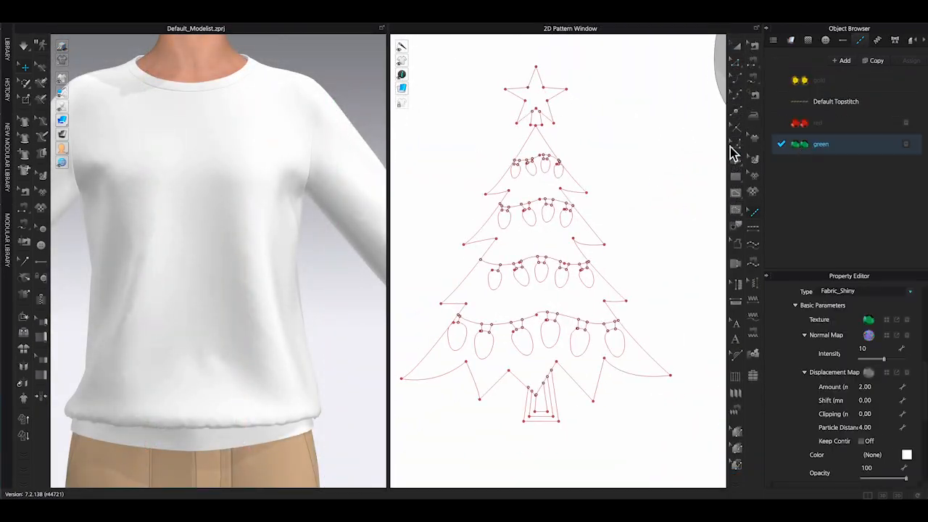
pyautogui.scroll(5, 667, 166)
pyautogui.click(599, 179)
pyautogui.moveTo(670, 276); pyautogui.dragTo(634, 145, button='middle')
pyautogui.moveTo(695, 406); pyautogui.dragTo(644, 331, button='middle')
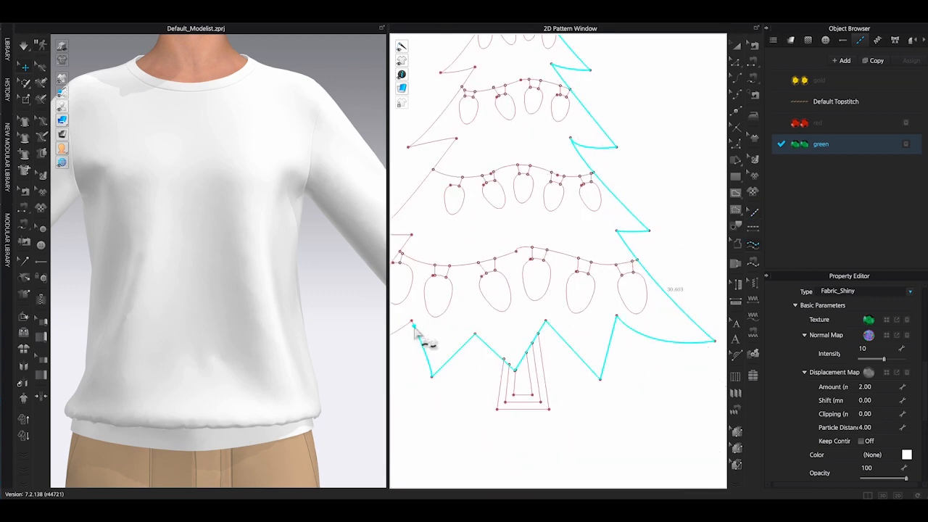
pyautogui.moveTo(411, 330); pyautogui.dragTo(523, 389, button='middle')
pyautogui.moveTo(573, 99); pyautogui.dragTo(504, 161, button='middle')
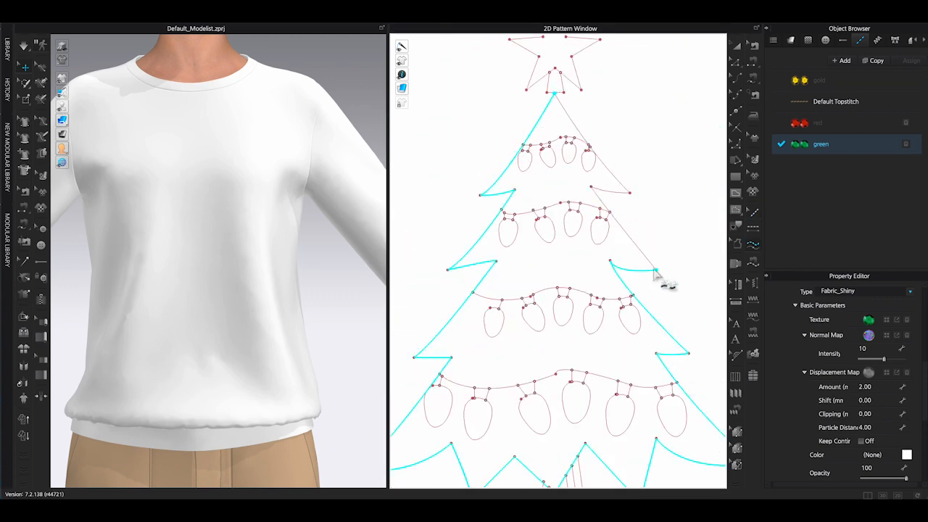
pyautogui.press('Return')
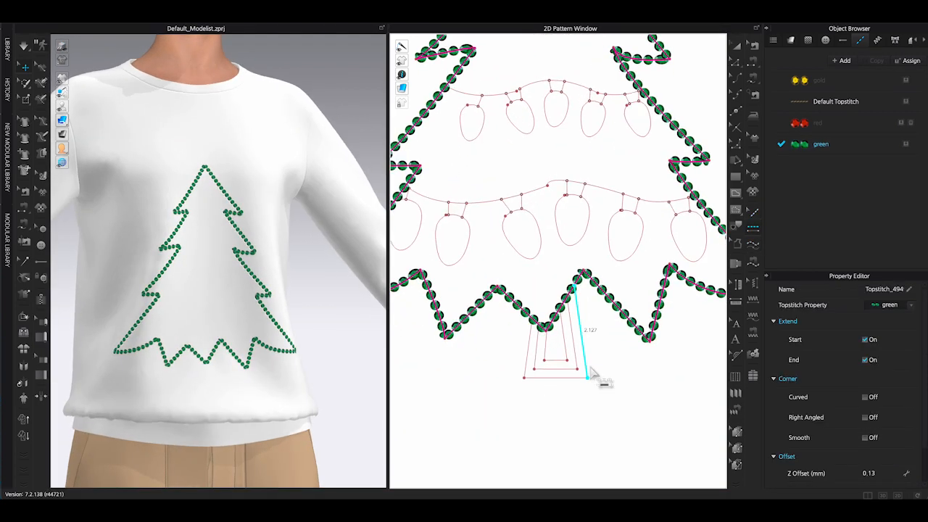
pyautogui.doubleClick(591, 372)
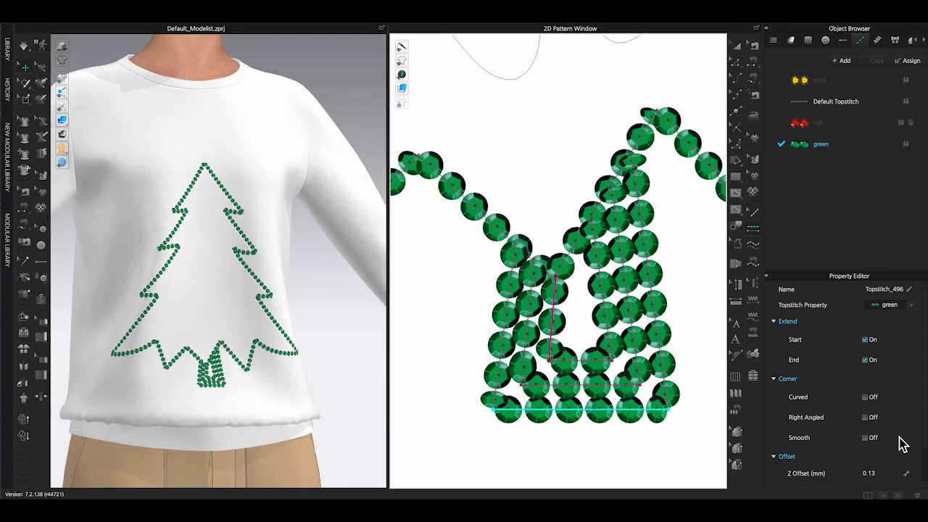
pyautogui.click(864, 396)
pyautogui.click(864, 463)
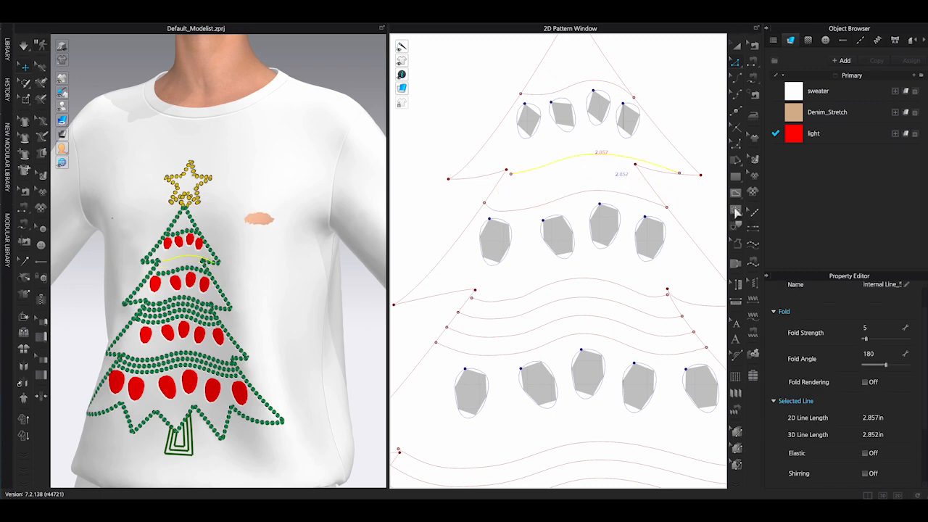
# Draw curved internal lines across the upper tree tier above the row of lights.
pyautogui.click(736, 211)
pyautogui.click(495, 187)
pyautogui.keyDown('ctrl'); pyautogui.click(575, 179); pyautogui.keyUp('ctrl')
pyautogui.doubleClick(650, 186)
pyautogui.click(506, 169)
pyautogui.keyDown('ctrl'); pyautogui.click(573, 163); pyautogui.keyUp('ctrl')
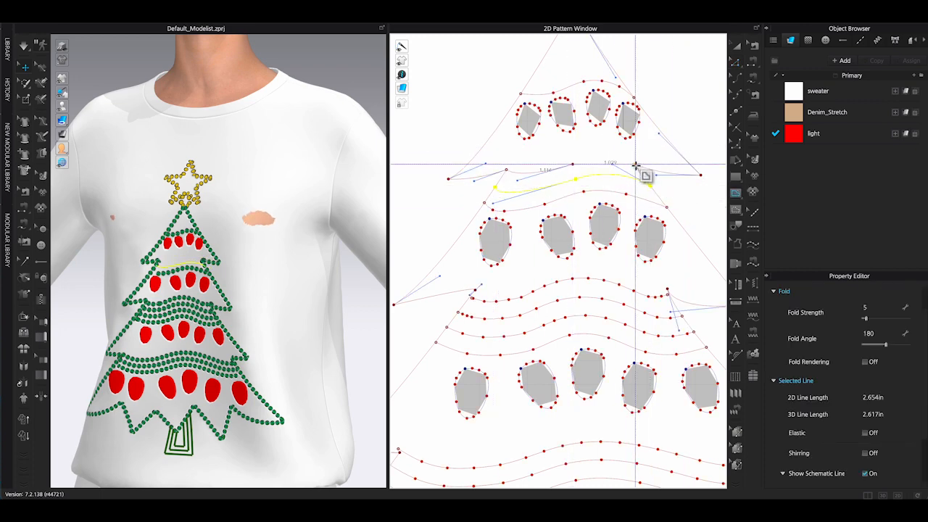
pyautogui.doubleClick(635, 165)
pyautogui.rightClick(572, 166)
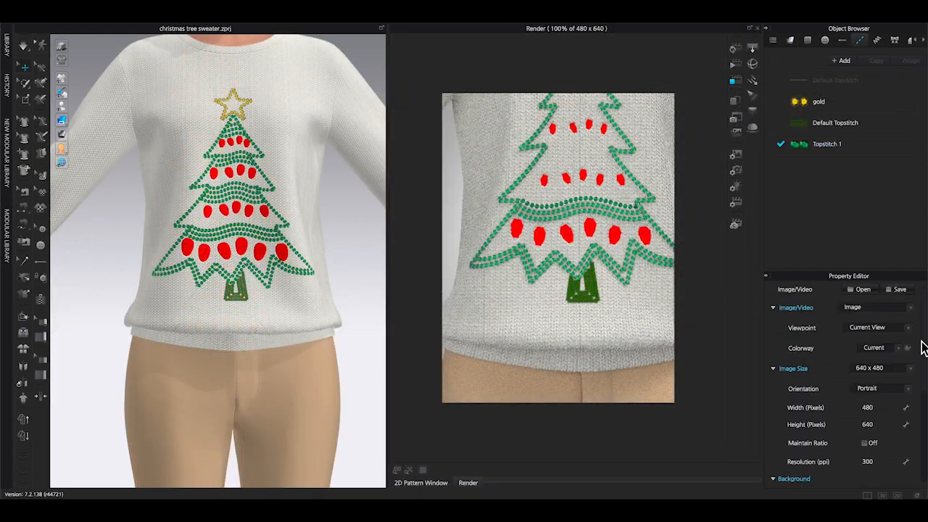
# Set the render image size to A4 and run the final render of the Christmas tree sweater.
pyautogui.click(881, 368)
pyautogui.click(867, 424)
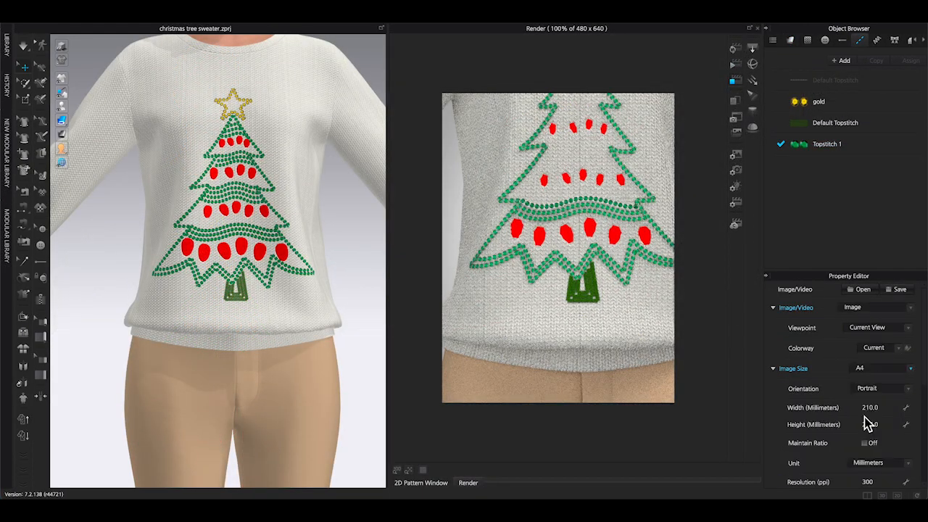
pyautogui.click(734, 50)
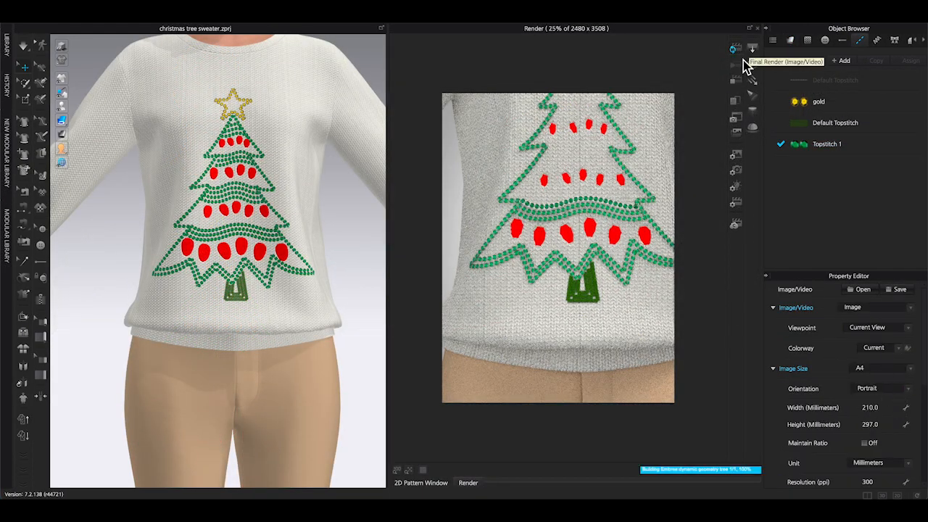
pyautogui.scroll(5, 326, 259)
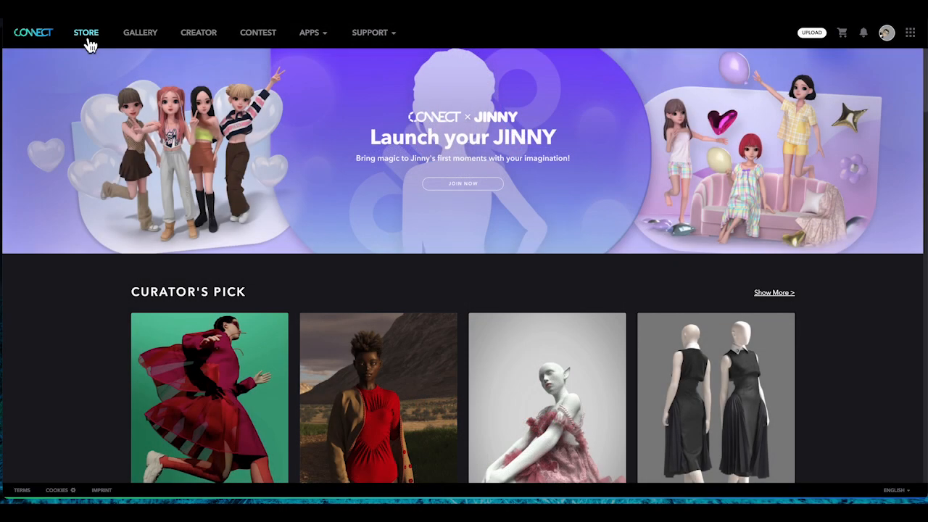
# Switch to the CONNECT store and search for sequin items.
pyautogui.click(86, 34)
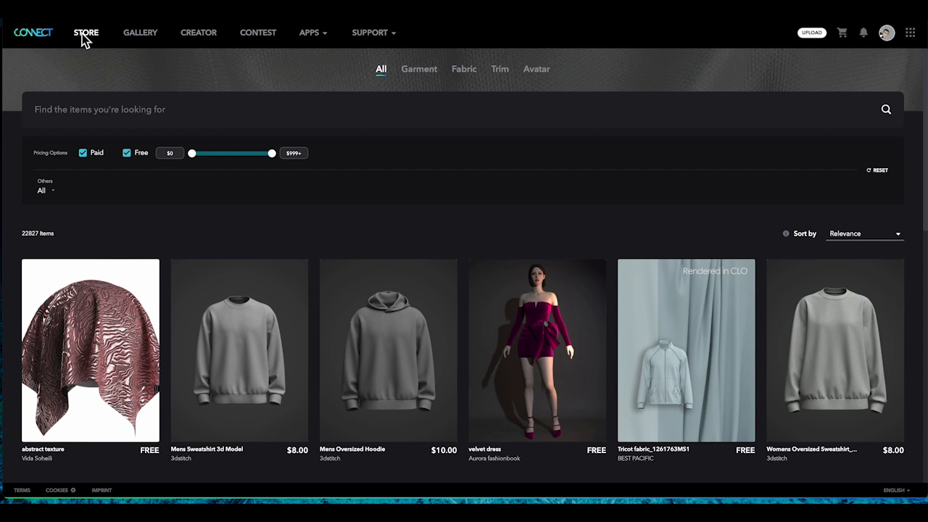
pyautogui.click(195, 111)
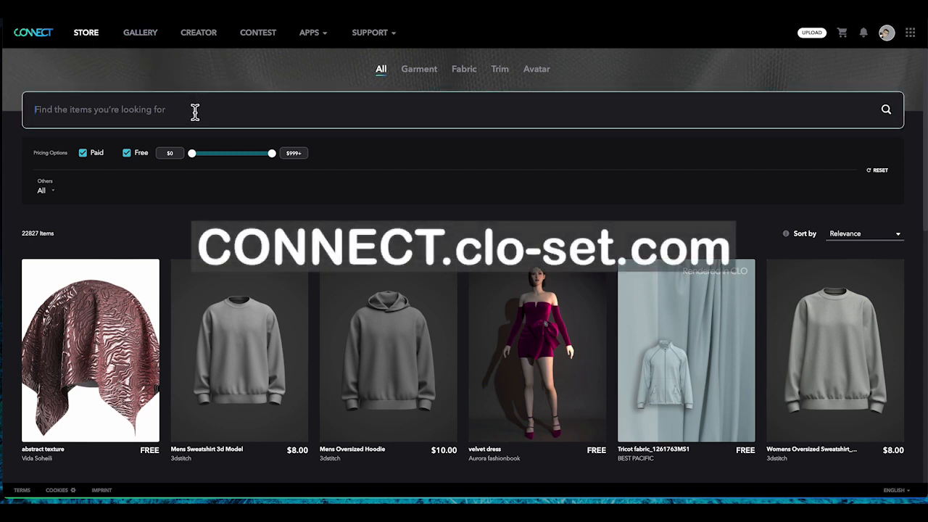
pyautogui.write('sequin')
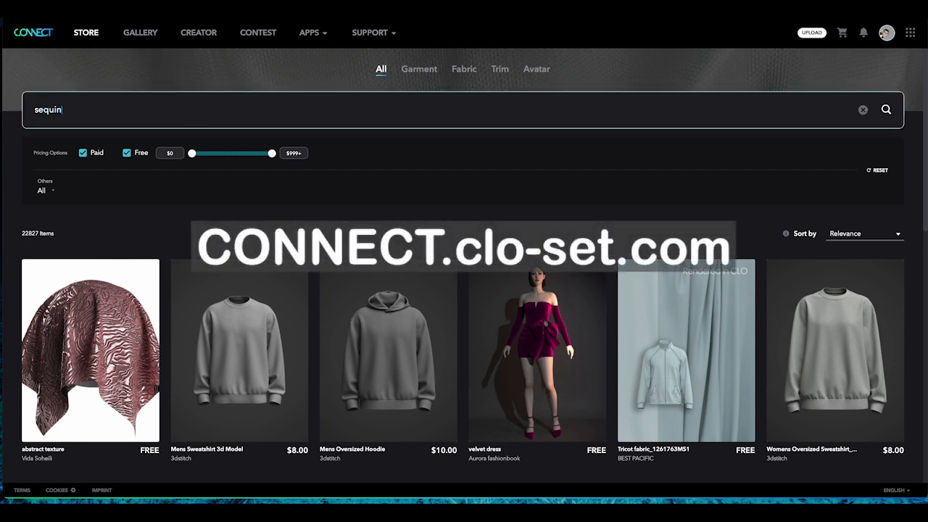
pyautogui.press('Return')
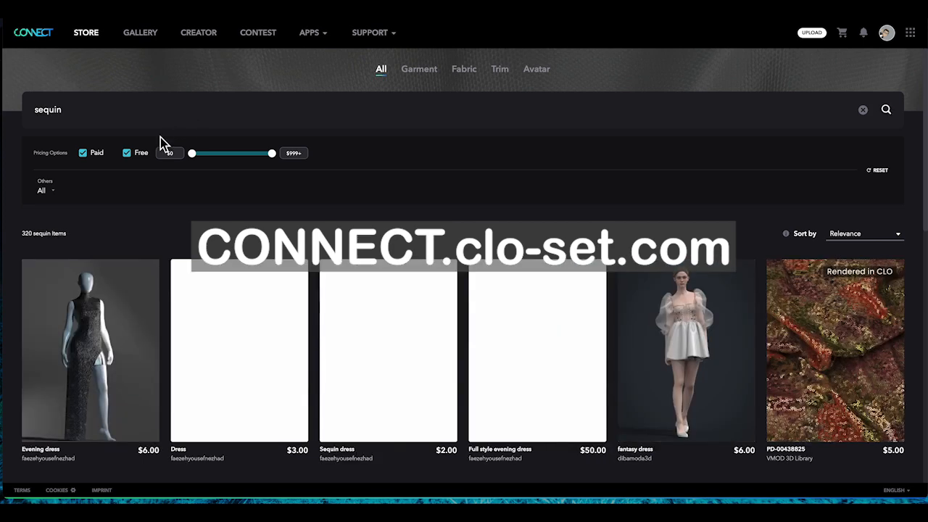
pyautogui.scroll(-1, 230, 264)
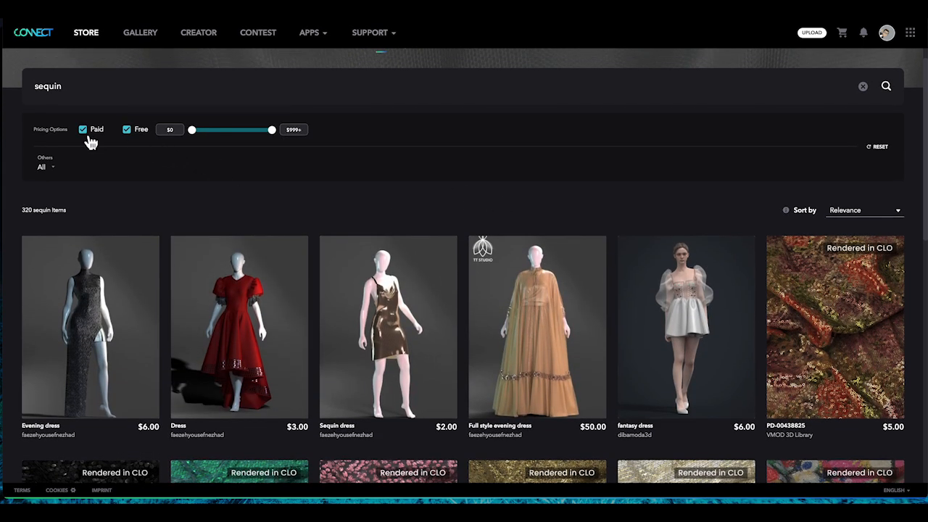
# Filter the sequin search results to free items only and browse the listings.
pyautogui.click(89, 137)
pyautogui.scroll(-2, 336, 178)
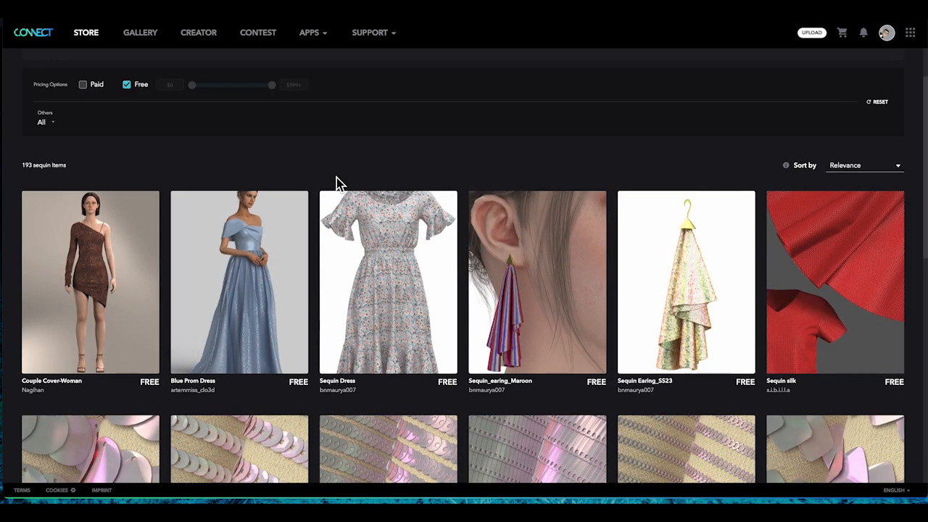
pyautogui.scroll(-5, 336, 177)
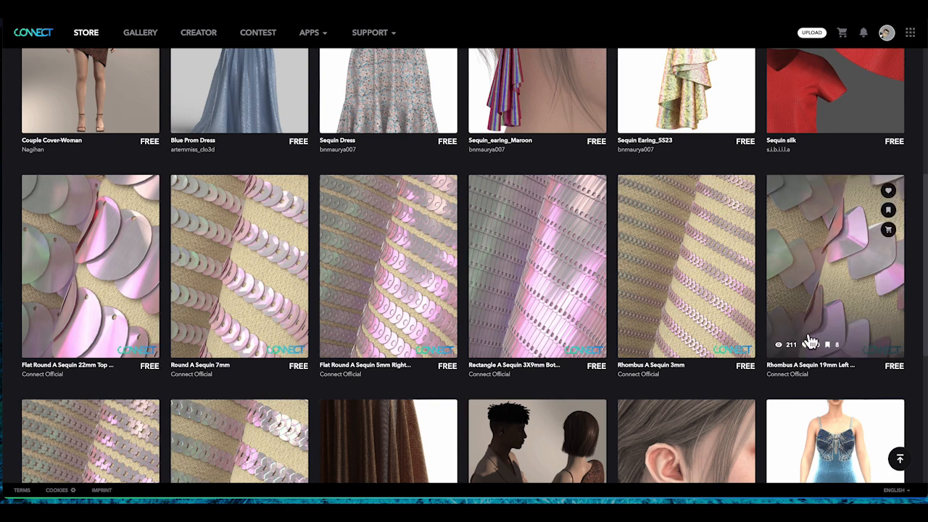
pyautogui.scroll(-3, 803, 322)
pyautogui.scroll(2, 803, 322)
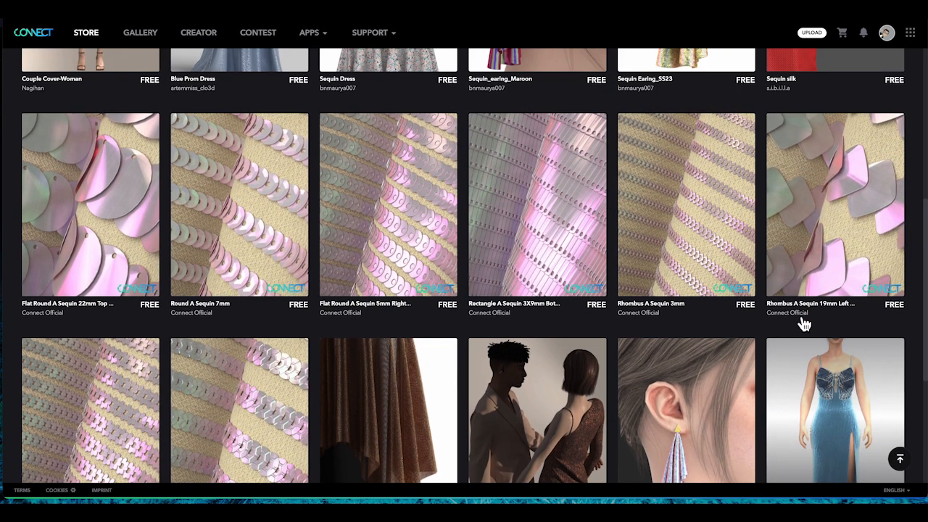
# Open the Round A Sequin 7mm item and add it to the cart.
pyautogui.click(256, 234)
pyautogui.scroll(-5, 507, 297)
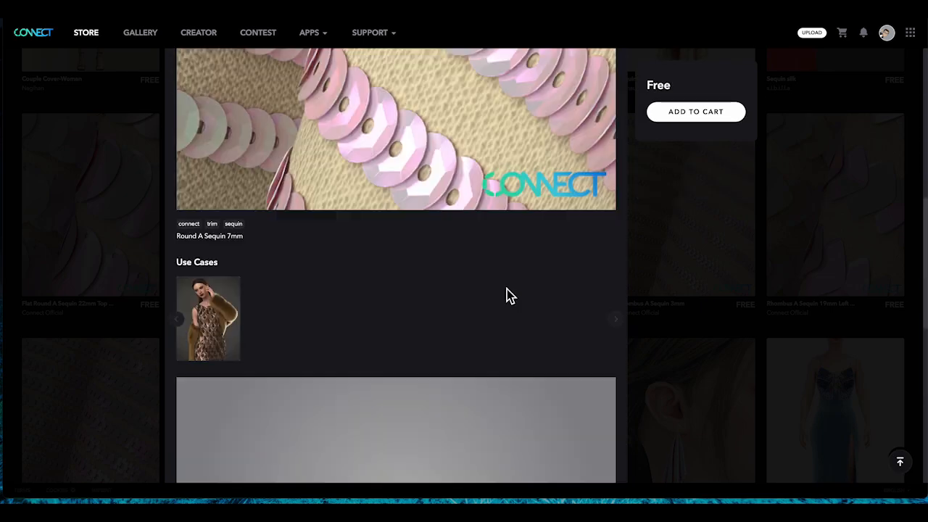
pyautogui.scroll(4, 507, 297)
pyautogui.click(686, 129)
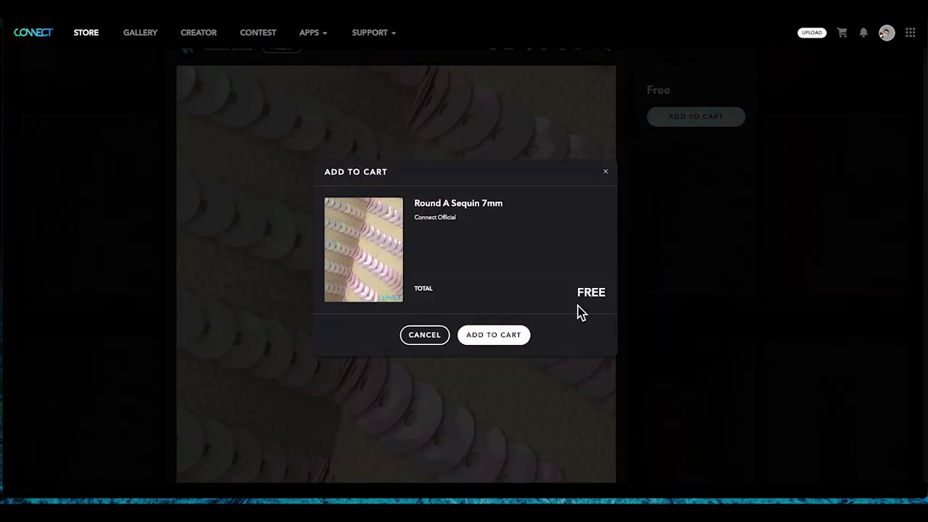
pyautogui.click(492, 335)
# Check out the cart, accepting the CONNECT Terms of Service and placing the order.
pyautogui.click(780, 139)
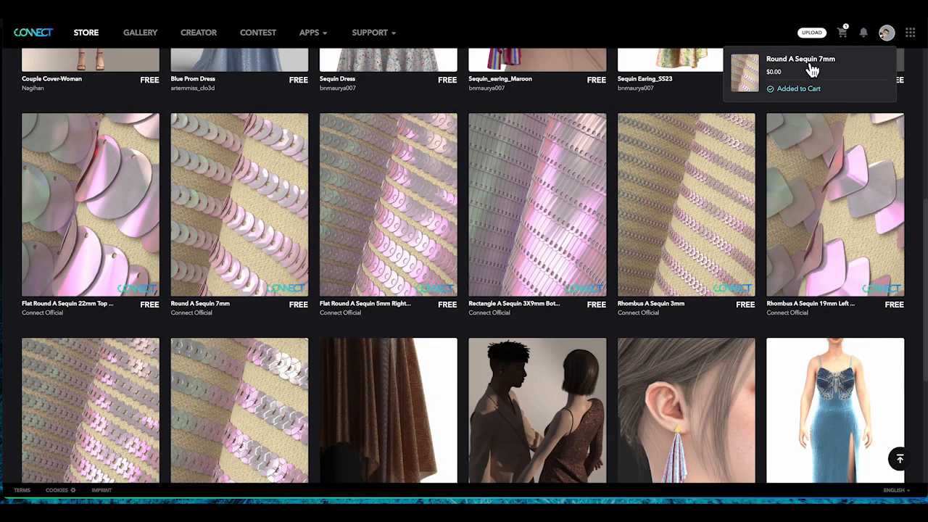
pyautogui.click(842, 33)
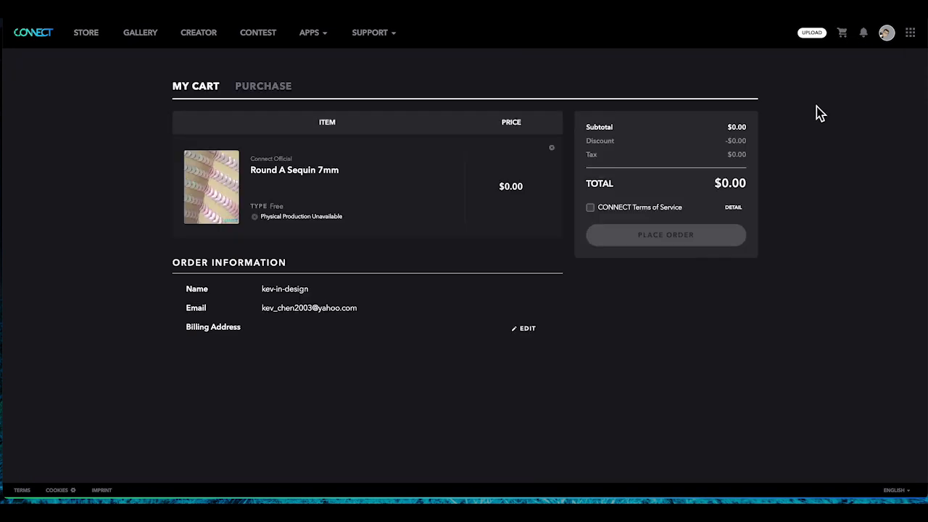
pyautogui.click(593, 209)
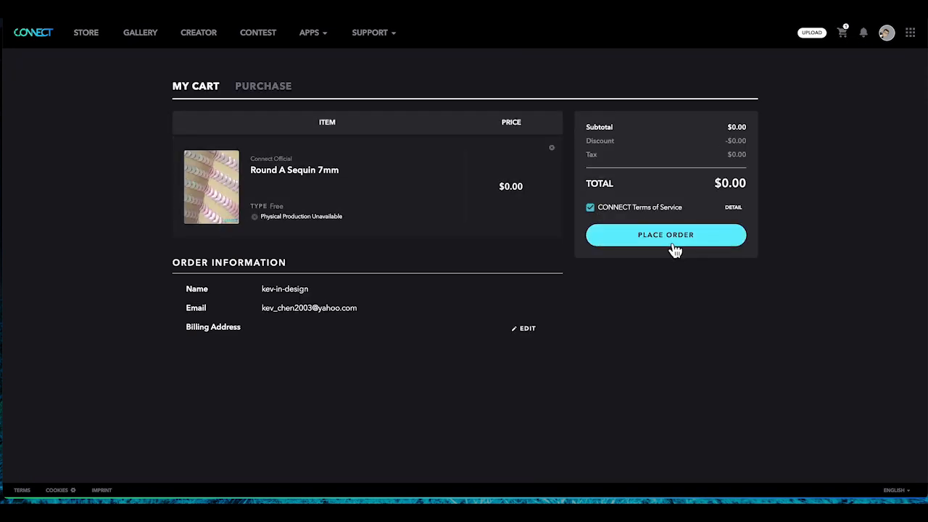
pyautogui.click(673, 246)
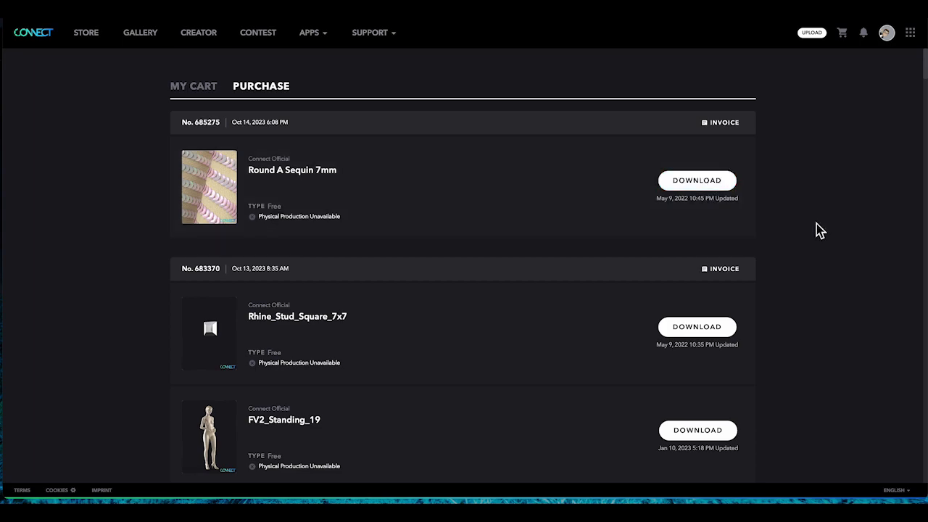
# Switch to Illustrator and place the embroidery trim image onto the artboard.
pyautogui.click(45, 36)
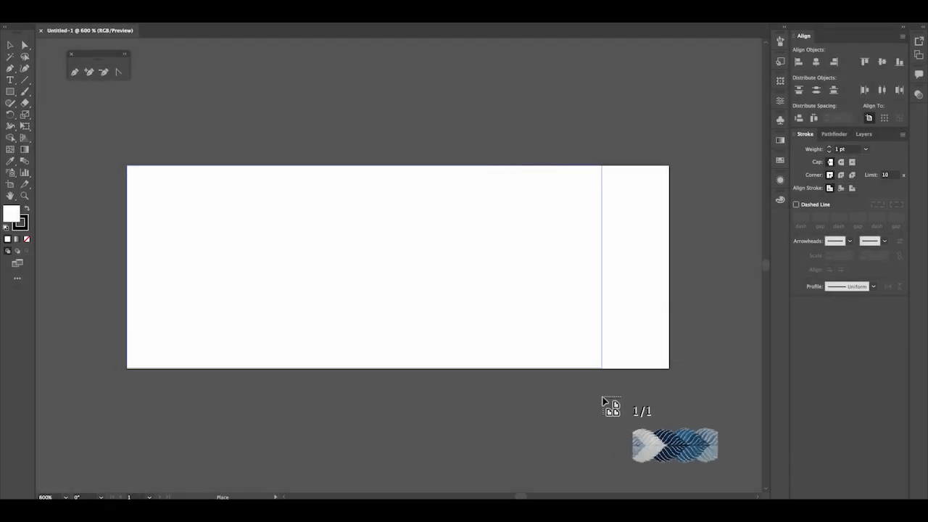
pyautogui.moveTo(601, 397); pyautogui.dragTo(603, 396)
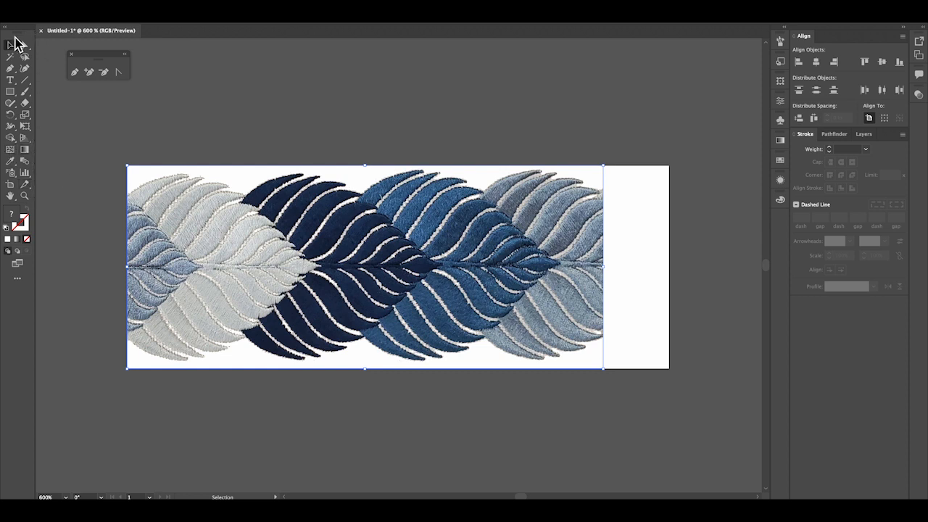
# Resize the artboard with the Artboard tool so its right edge meets the placed trim image.
pyautogui.click(10, 184)
pyautogui.moveTo(668, 270); pyautogui.dragTo(606, 268)
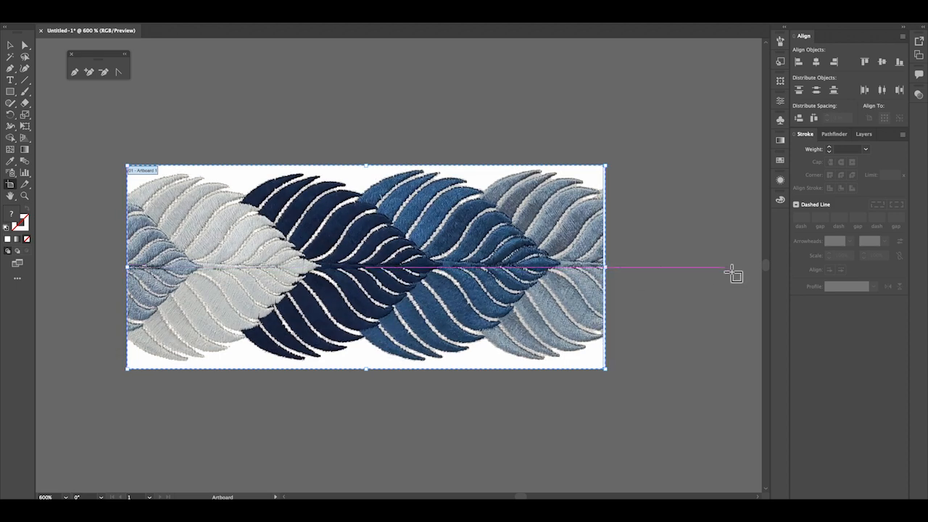
pyautogui.hotkey('ctrl', '=')
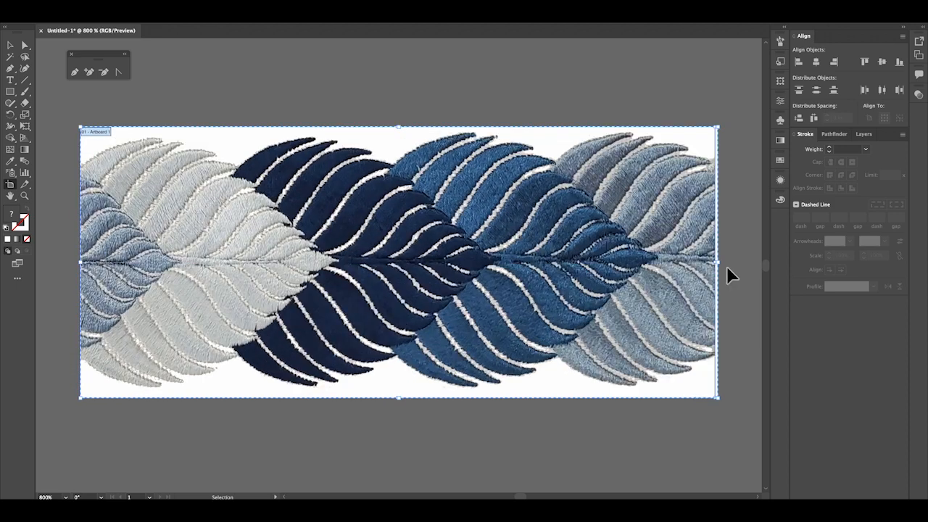
pyautogui.click(12, 47)
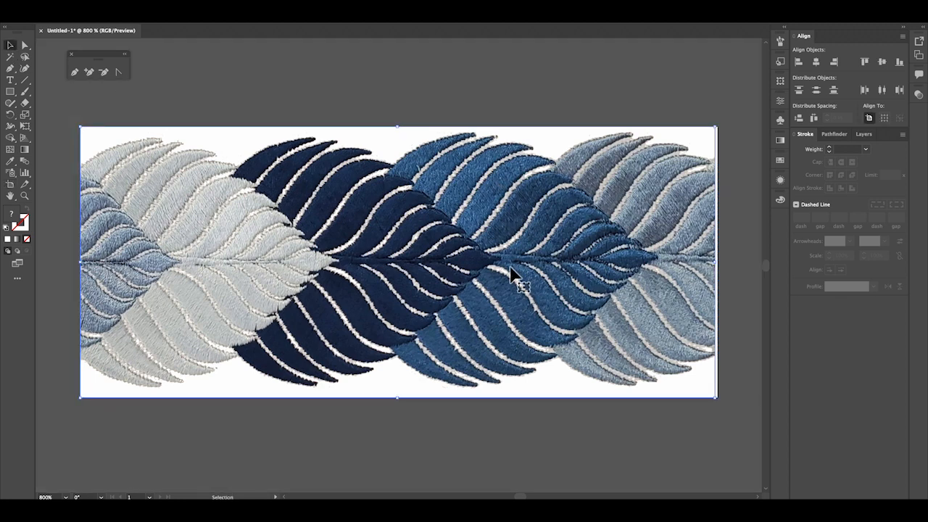
pyautogui.moveTo(721, 267); pyautogui.dragTo(724, 268)
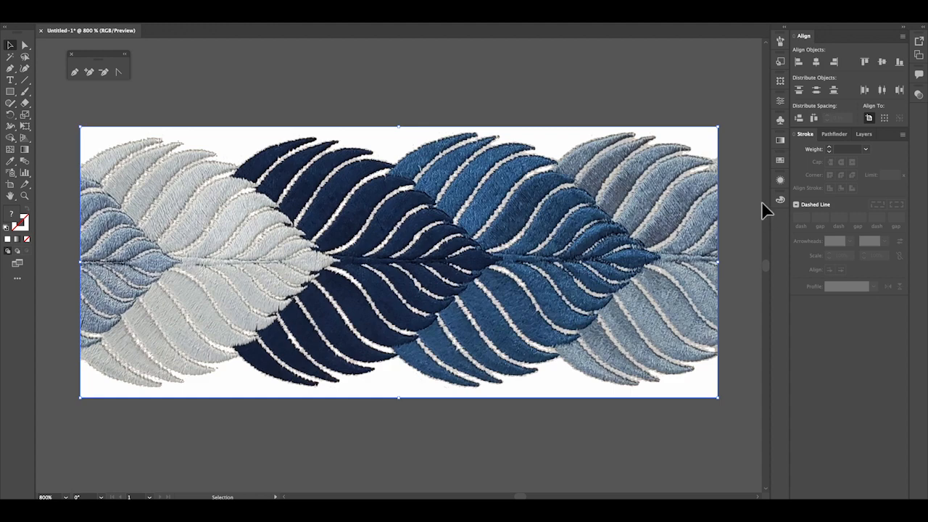
pyautogui.press('super+minus')
pyautogui.press('super+minus')
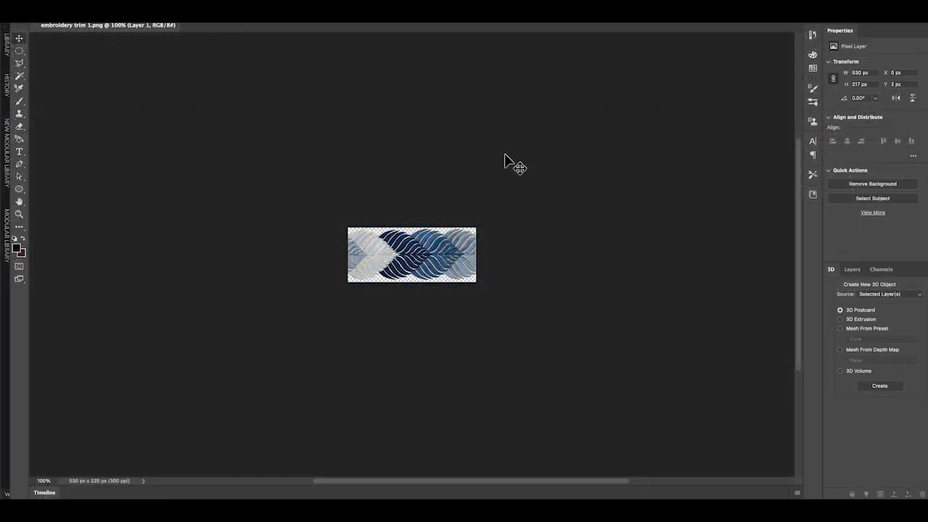
pyautogui.press('super+plus')
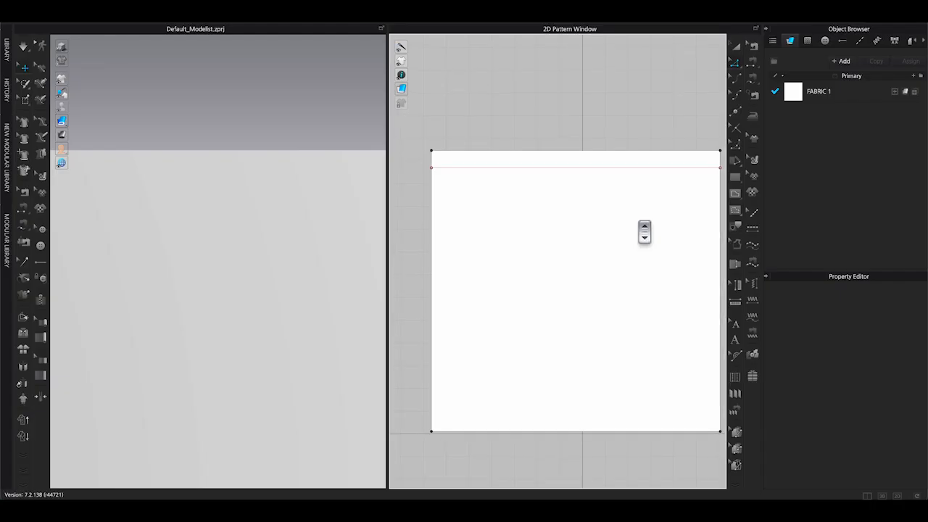
# Select the default topstitch and set its Type to Texture and Offset to 0".
pyautogui.click(860, 47)
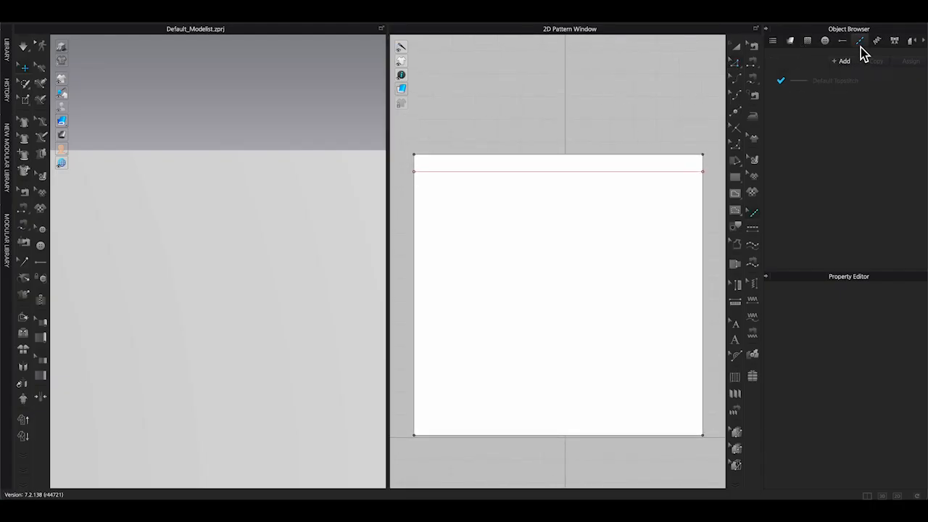
pyautogui.click(823, 84)
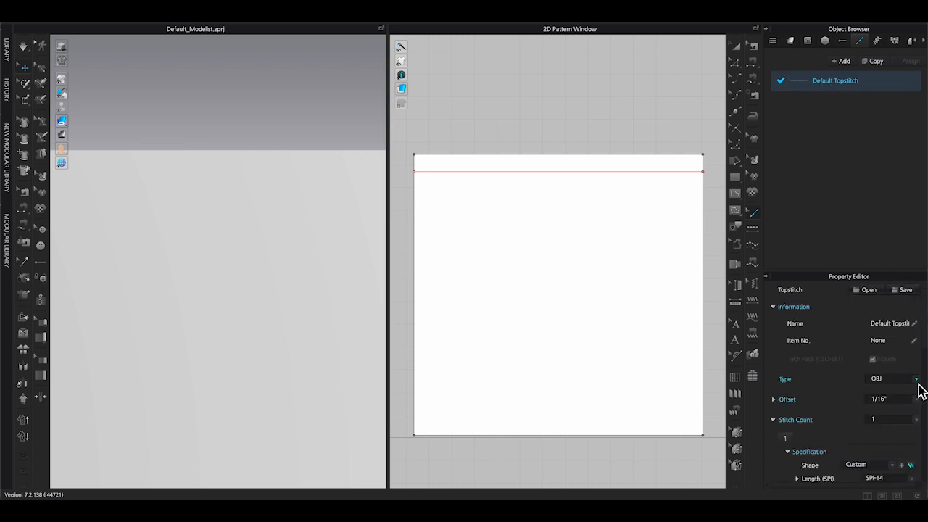
pyautogui.click(917, 381)
pyautogui.click(916, 400)
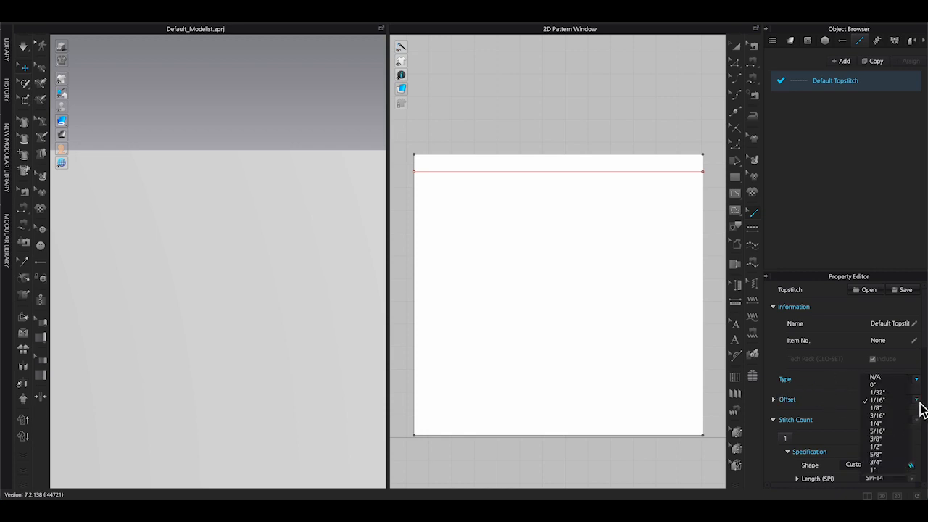
pyautogui.click(873, 385)
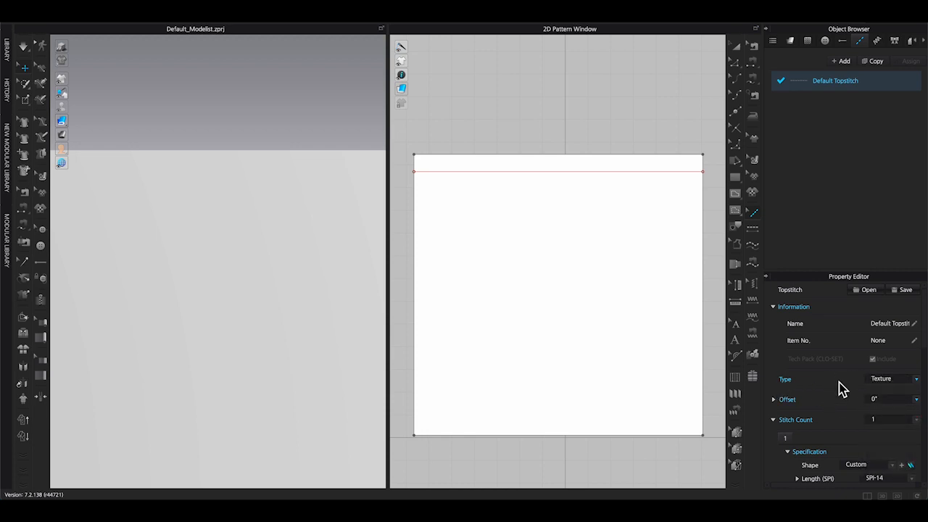
# Load embroidery trim 1.png as the topstitch's material texture.
pyautogui.scroll(-3, 841, 388)
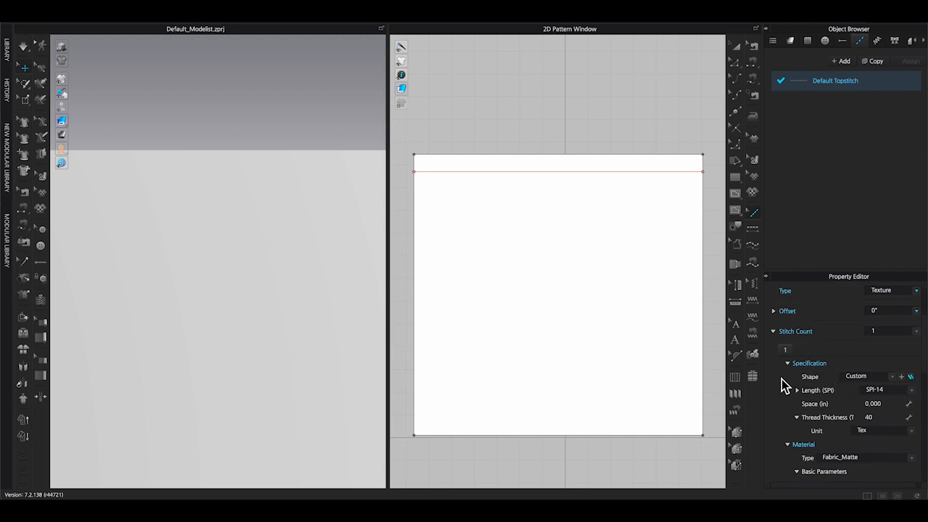
pyautogui.scroll(-3, 783, 377)
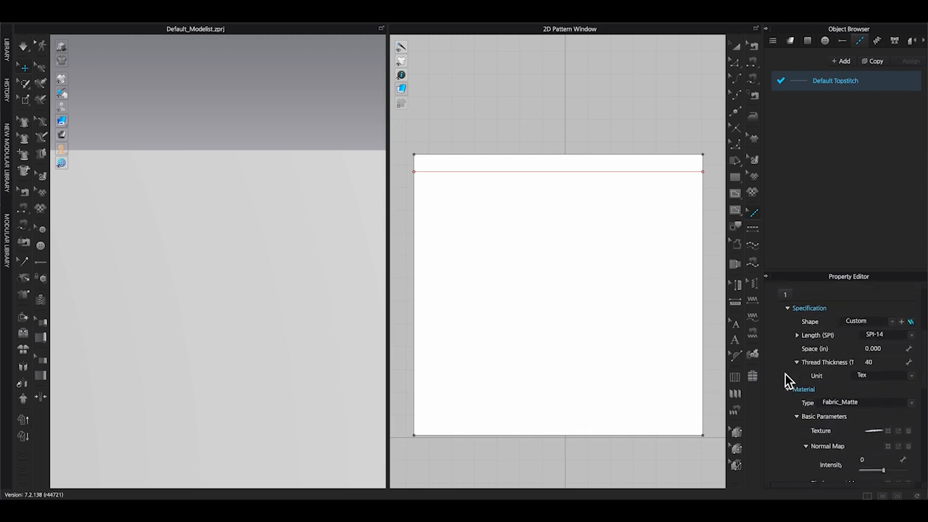
pyautogui.scroll(-1, 785, 374)
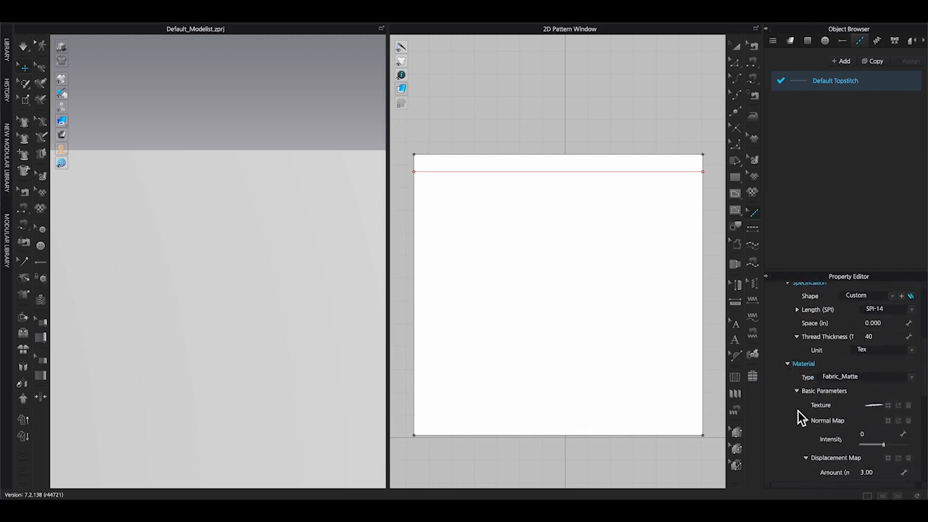
pyautogui.click(889, 404)
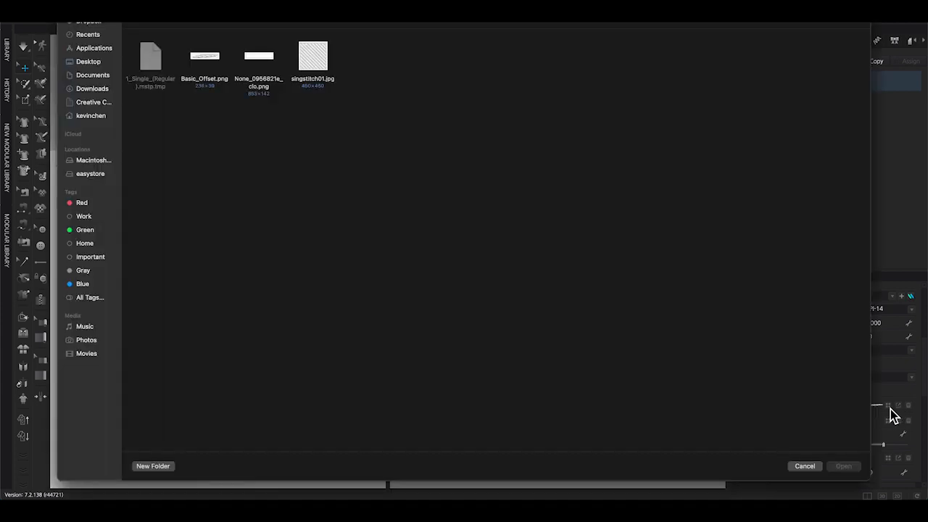
pyautogui.click(314, 62)
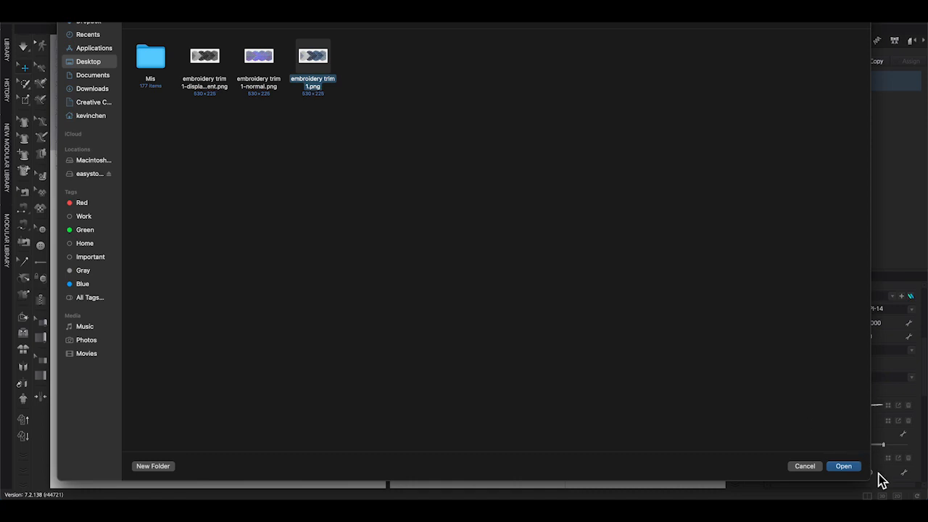
pyautogui.click(847, 467)
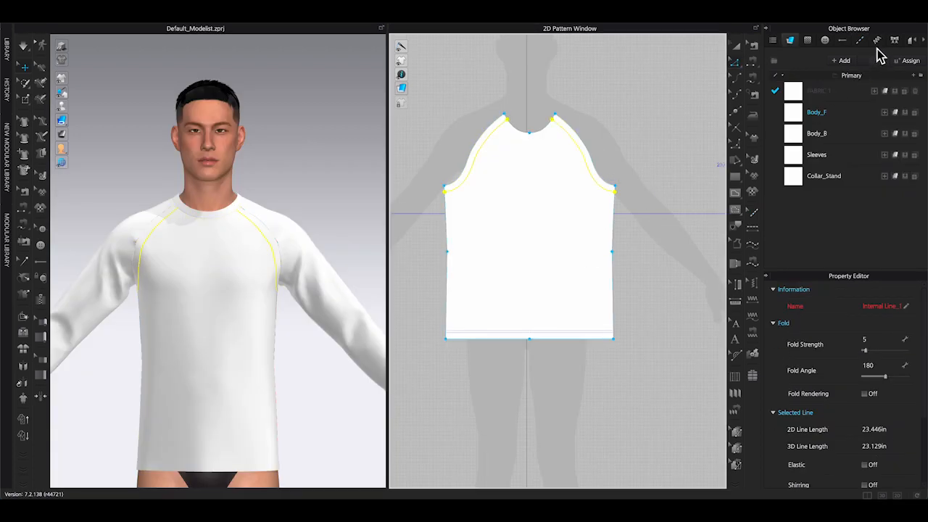
# Select Topstitch 1 and apply it along the front raglan seam line of the shirt pattern.
pyautogui.click(859, 39)
pyautogui.click(840, 106)
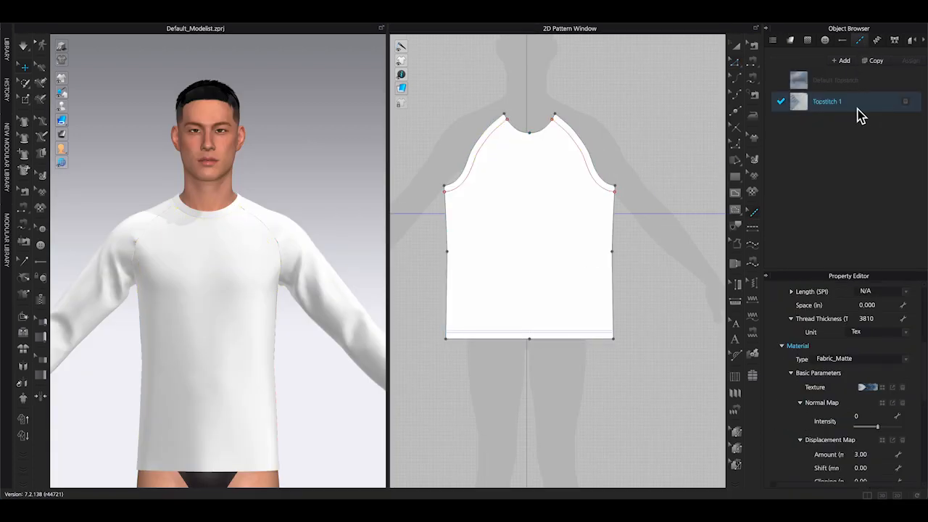
pyautogui.scroll(3, 596, 184)
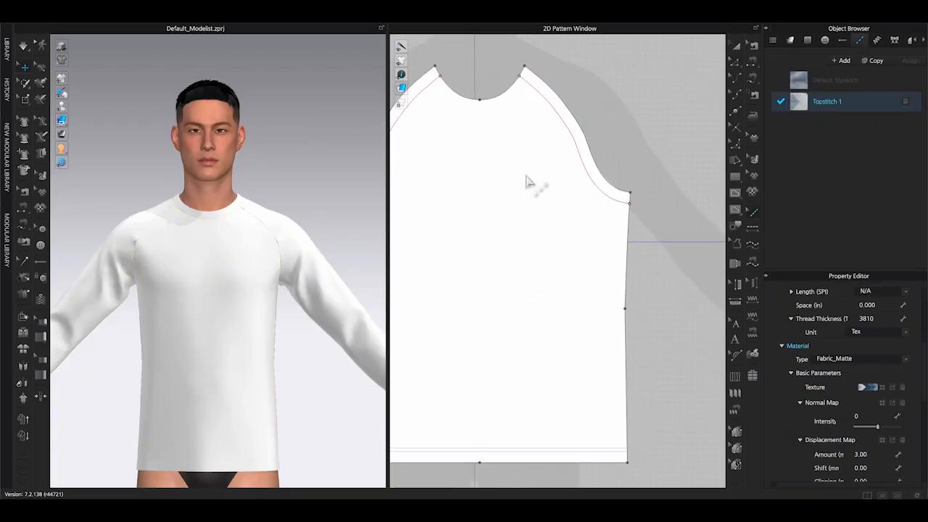
pyautogui.moveTo(532, 182); pyautogui.dragTo(621, 197, button='right')
pyautogui.click(752, 227)
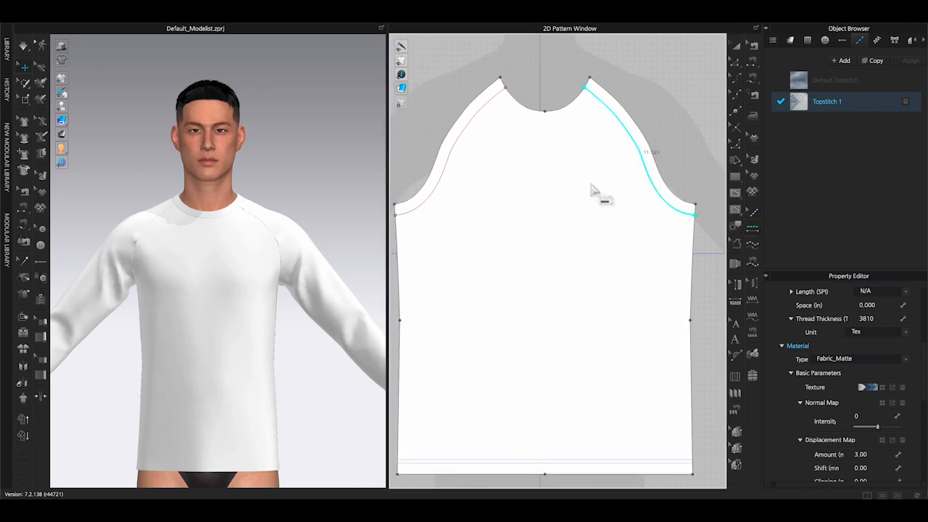
pyautogui.click(471, 150)
# Examine the applied embroidery topstitch up close in both views and review its corner settings.
pyautogui.scroll(5, 138, 255)
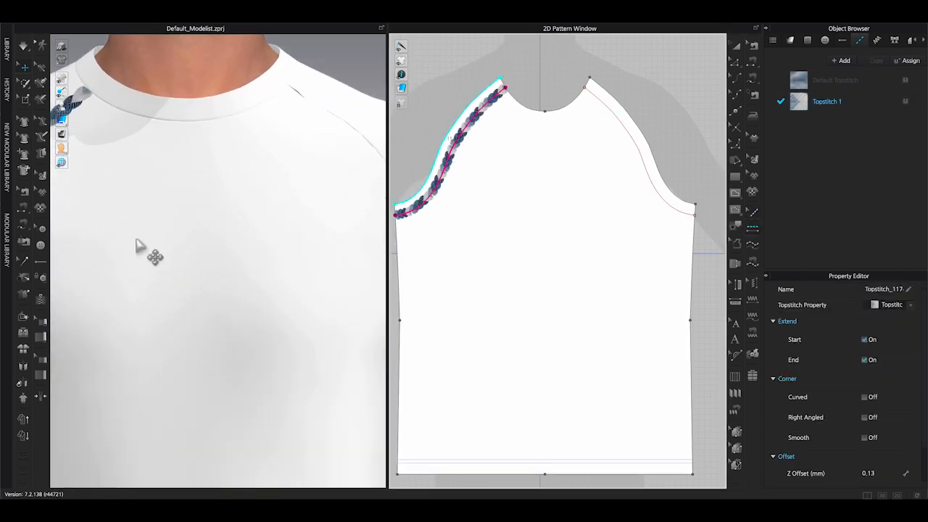
pyautogui.scroll(4, 263, 209)
pyautogui.scroll(4, 261, 217)
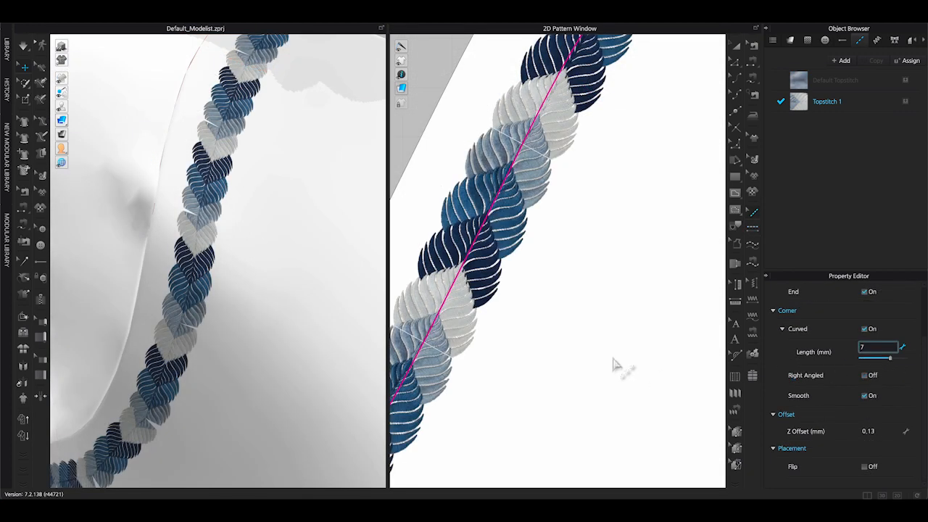
pyautogui.click(613, 358)
pyautogui.scroll(-5, 614, 358)
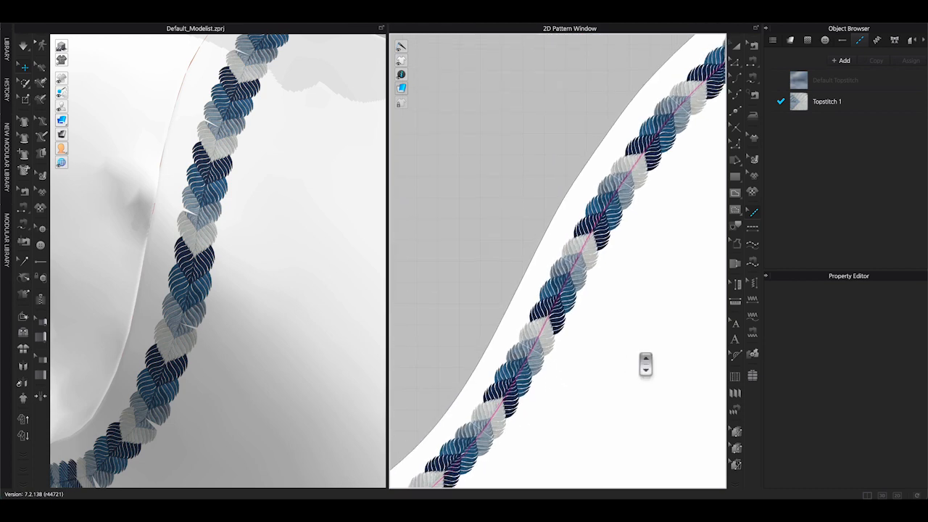
pyautogui.moveTo(639, 357); pyautogui.dragTo(568, 267, button='middle')
pyautogui.click(516, 197)
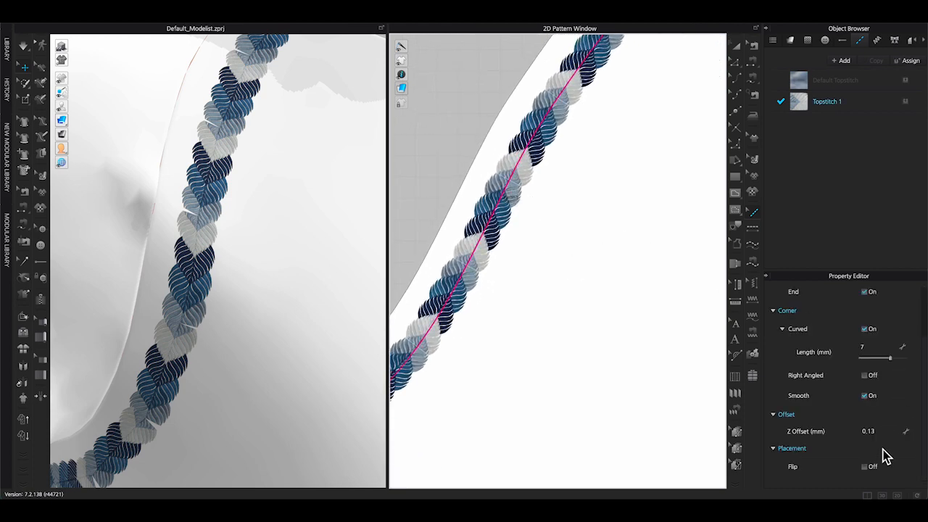
pyautogui.scroll(1, 887, 433)
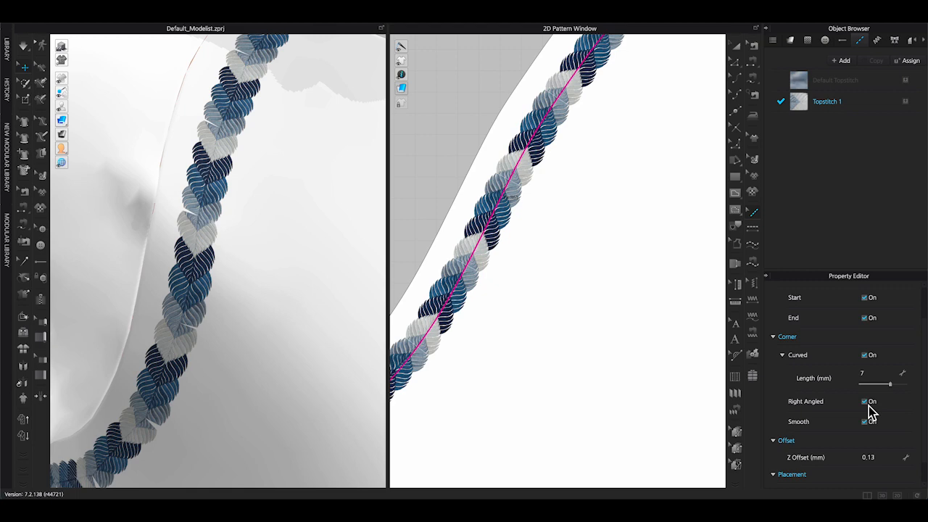
# Turn off the Right Angled corner option for the embroidery topstitch on the raglan seam.
pyautogui.click(866, 402)
pyautogui.scroll(2, 826, 410)
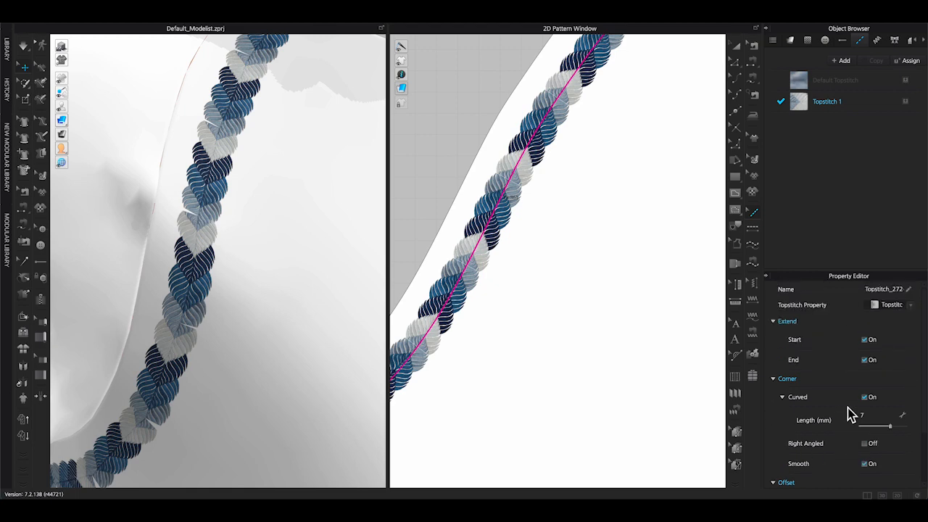
pyautogui.scroll(-3, 305, 279)
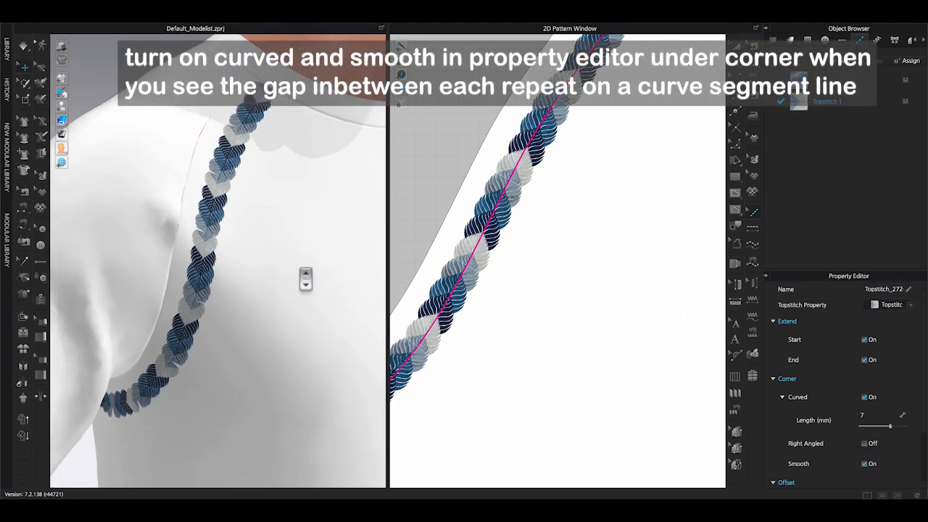
pyautogui.scroll(-5, 305, 279)
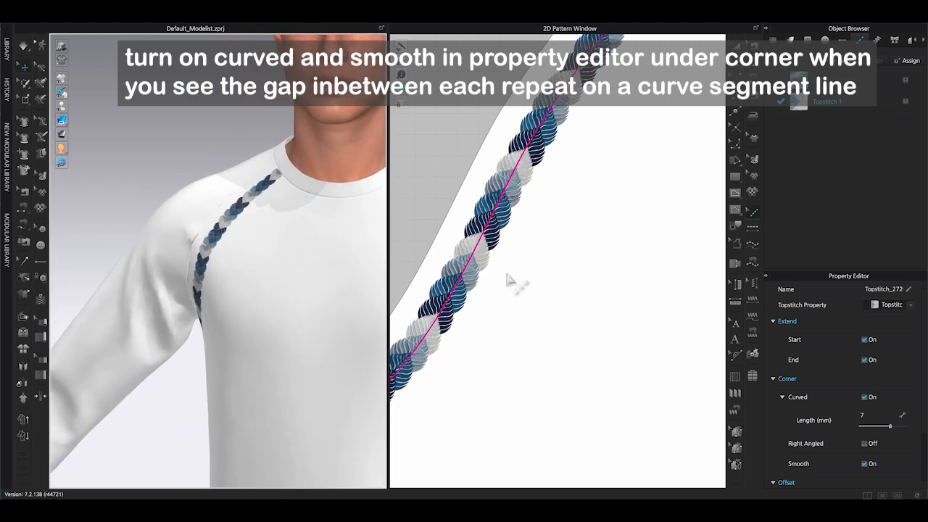
pyautogui.scroll(-5, 508, 279)
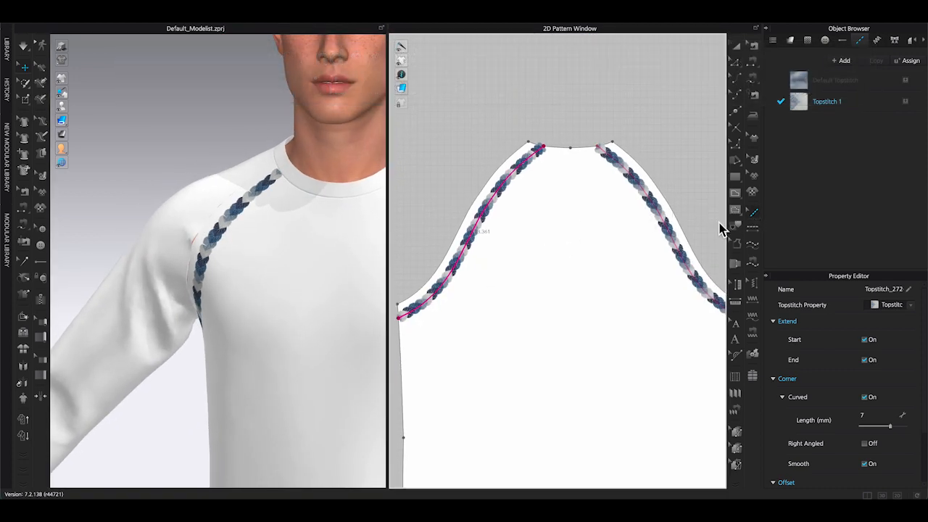
# Select the Default Topstitch and apply it along the curved internal line on the front pattern.
pyautogui.click(680, 233)
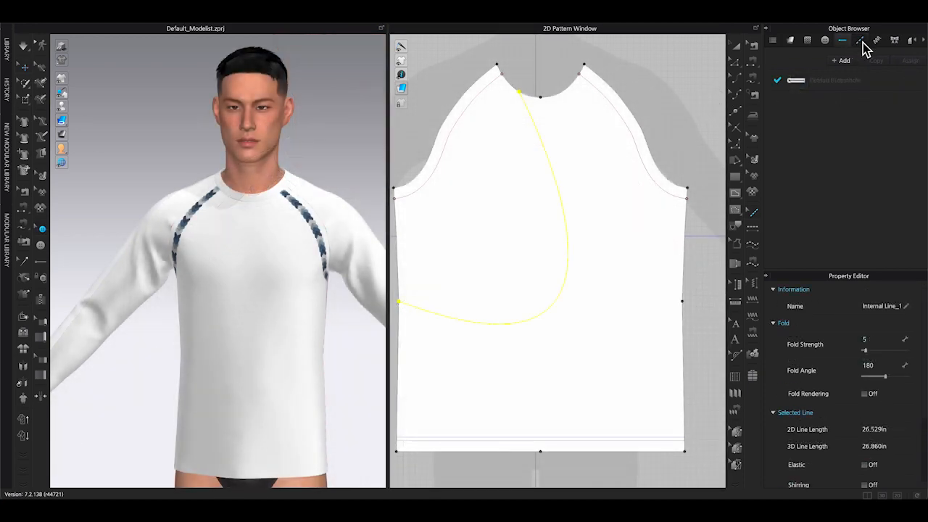
pyautogui.click(861, 42)
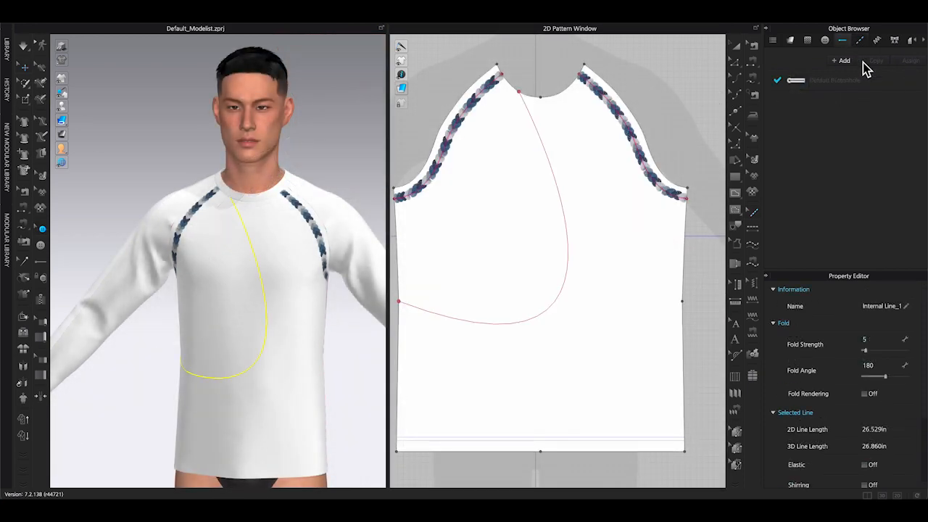
pyautogui.click(824, 84)
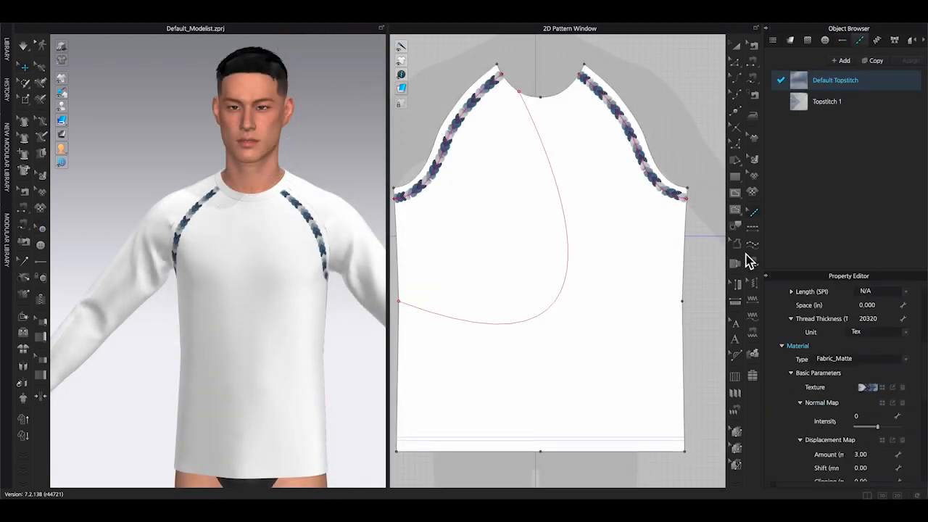
pyautogui.click(751, 229)
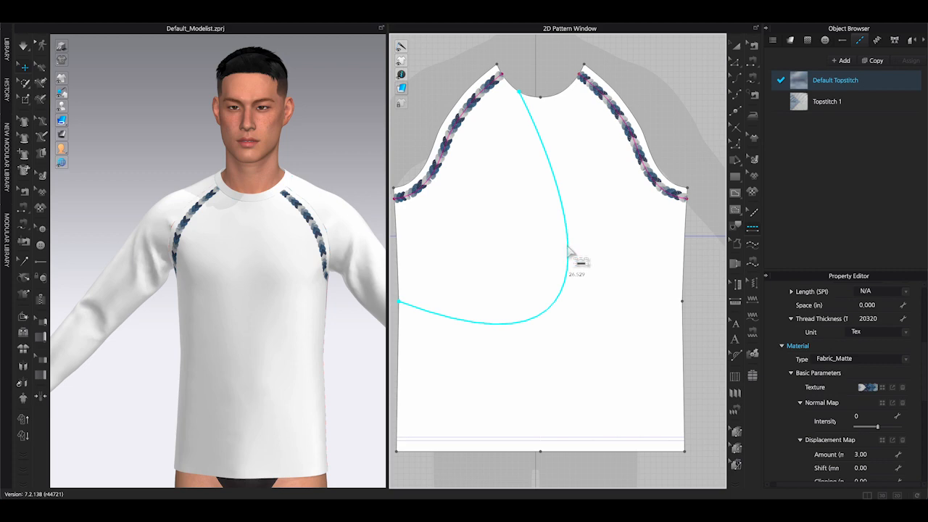
pyautogui.click(569, 250)
pyautogui.scroll(3, 539, 379)
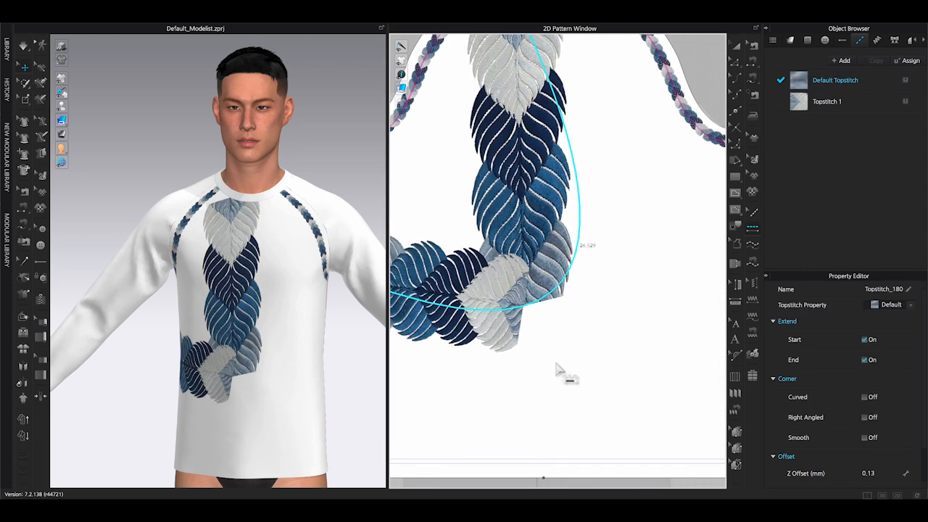
pyautogui.scroll(-5, 572, 357)
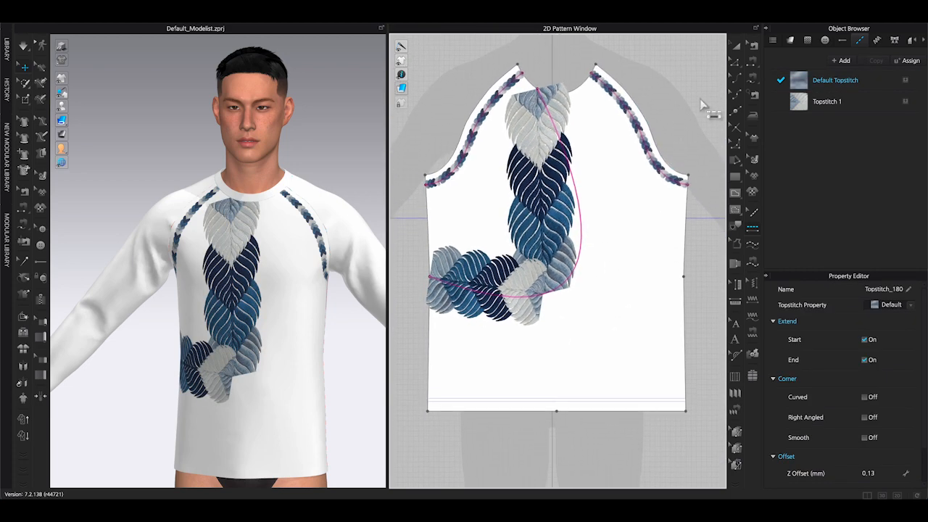
pyautogui.moveTo(700, 100); pyautogui.dragTo(699, 57, button='middle')
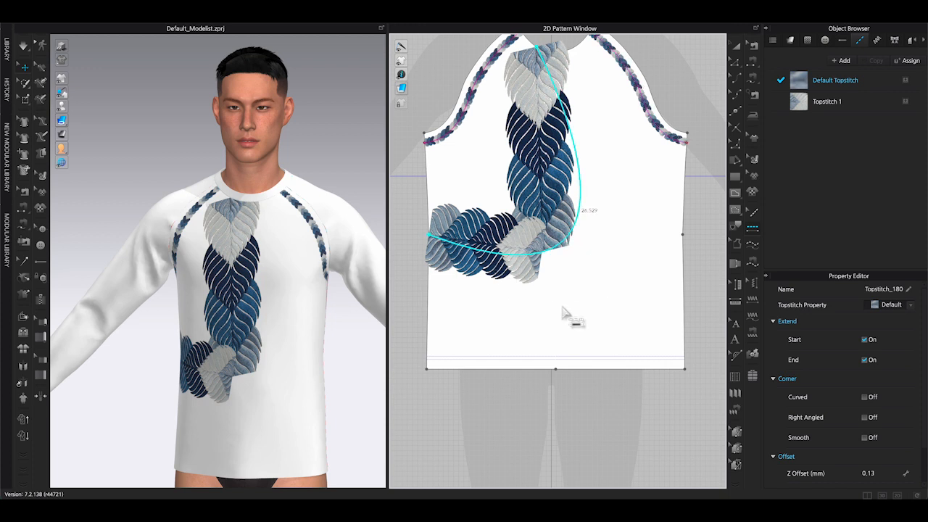
# Replace the curved internal line's topstitch with Topstitch 1.
pyautogui.click(865, 398)
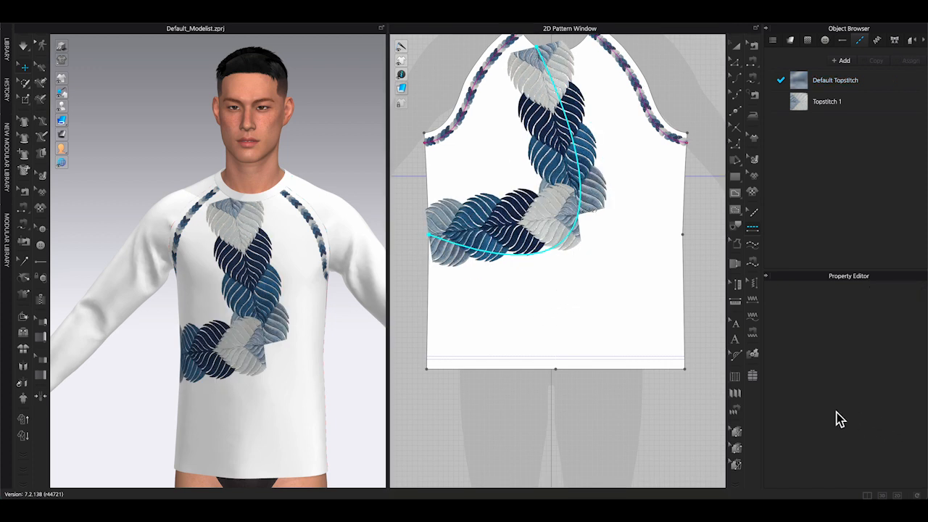
pyautogui.click(845, 88)
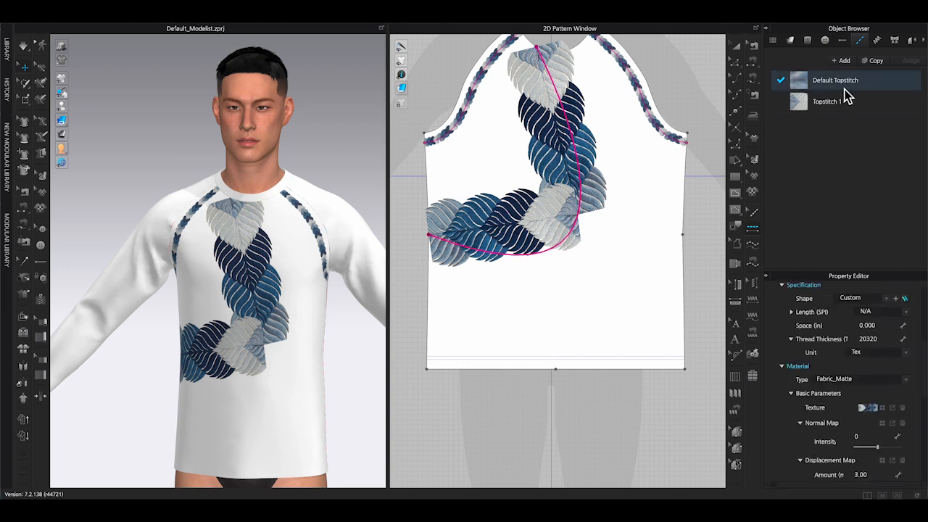
pyautogui.scroll(-8, 882, 427)
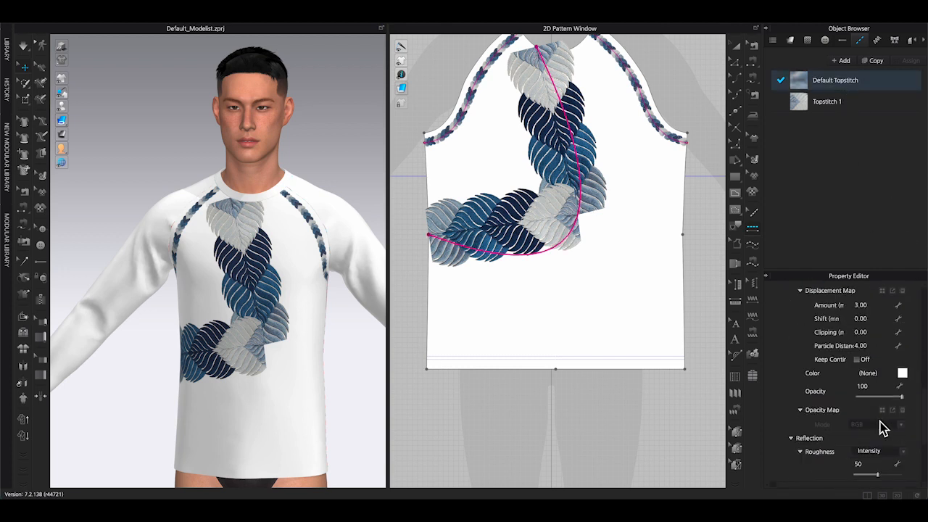
pyautogui.scroll(5, 888, 429)
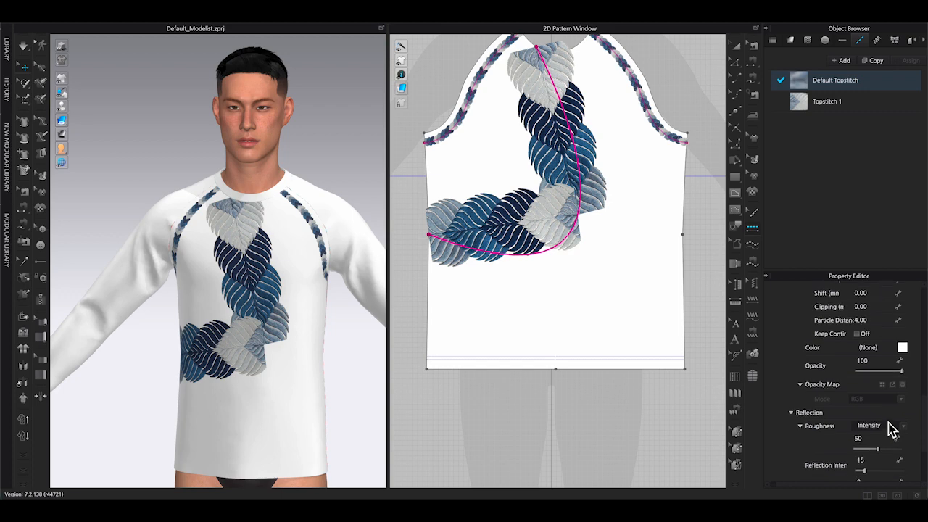
pyautogui.scroll(2, 891, 428)
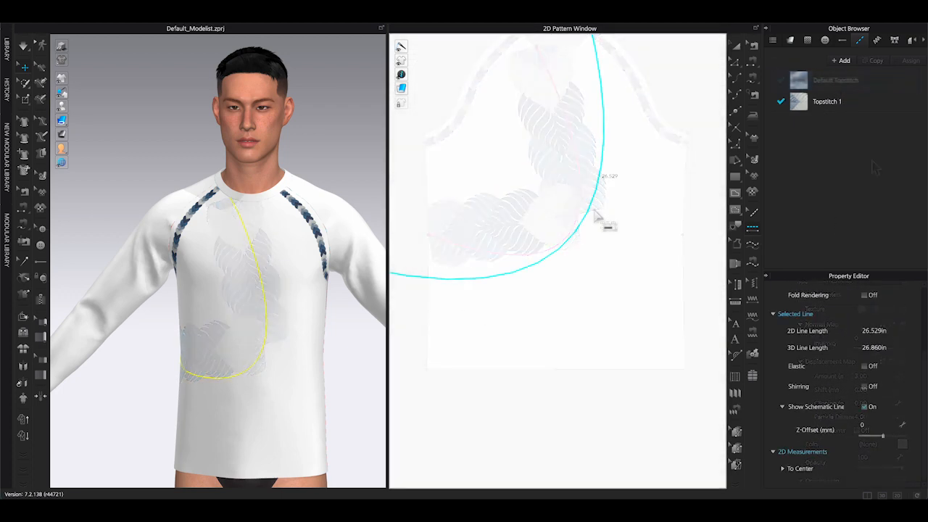
pyautogui.click(593, 211)
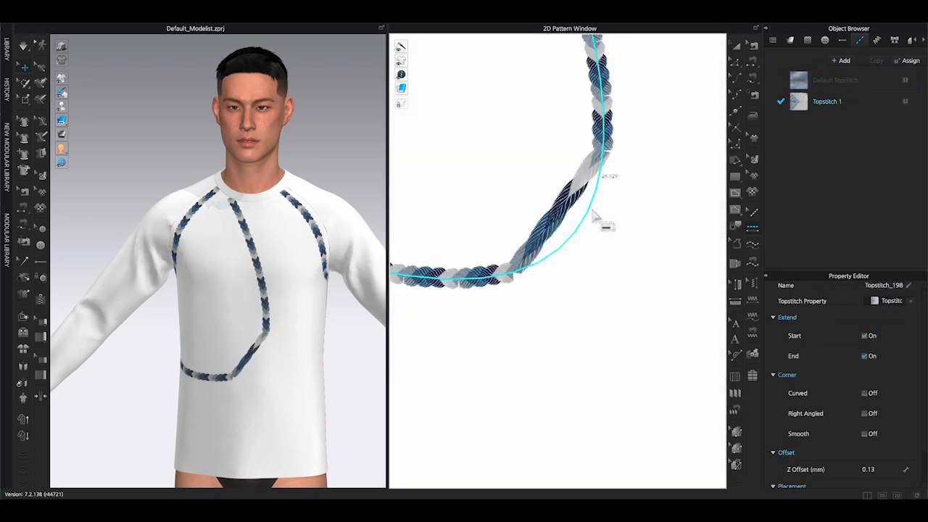
# Turn on the Curved and Smooth corner options for the curved line's topstitch.
pyautogui.click(864, 393)
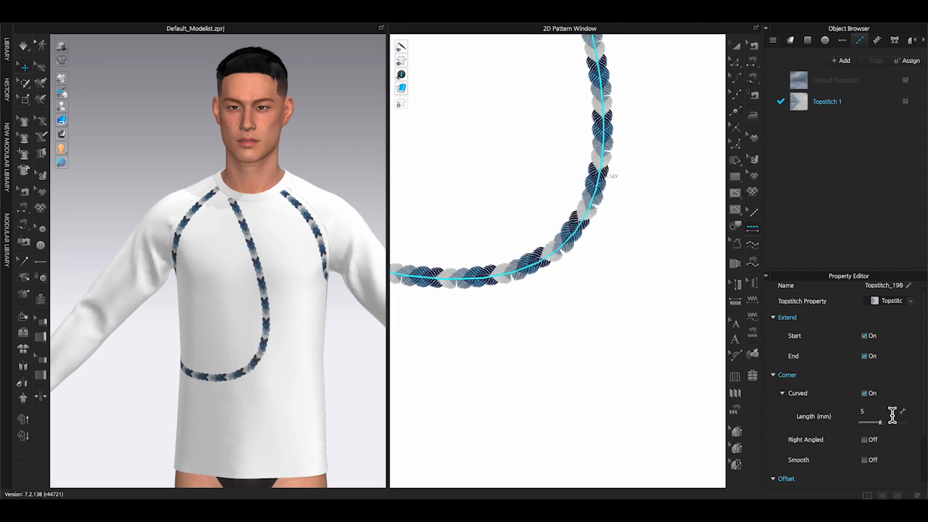
pyautogui.scroll(3, 613, 277)
pyautogui.scroll(-2, 613, 282)
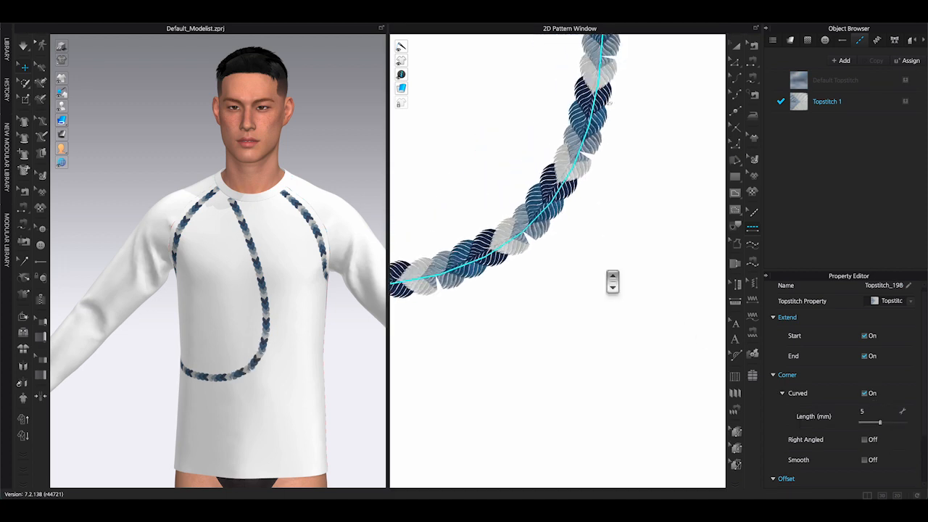
pyautogui.scroll(-2, 888, 369)
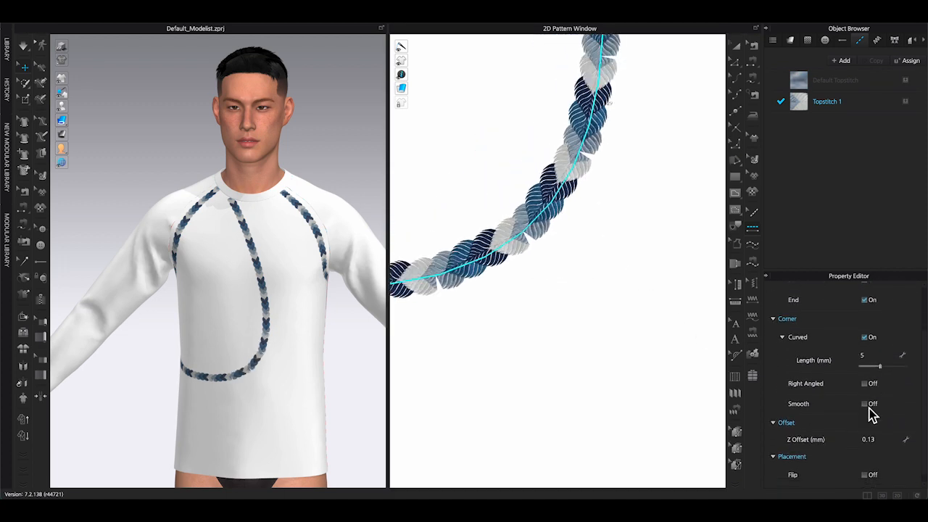
pyautogui.click(868, 406)
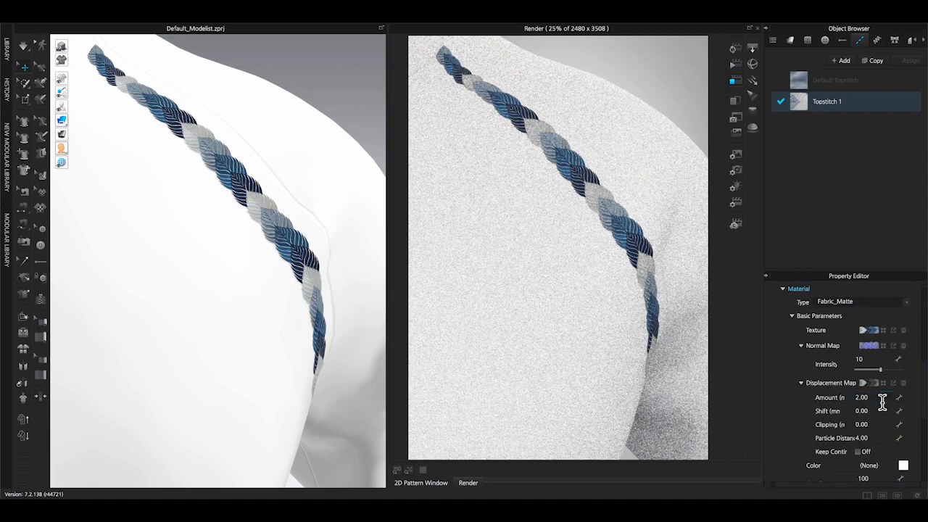
# Set Topstitch 1's displacement map amount to 1.
pyautogui.scroll(3, 281, 293)
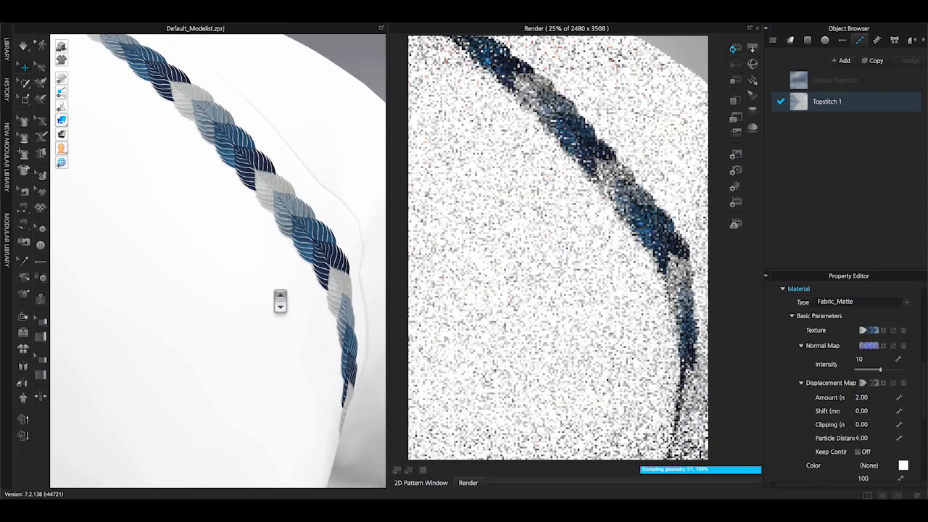
pyautogui.scroll(-2, 280, 294)
pyautogui.click(61, 45)
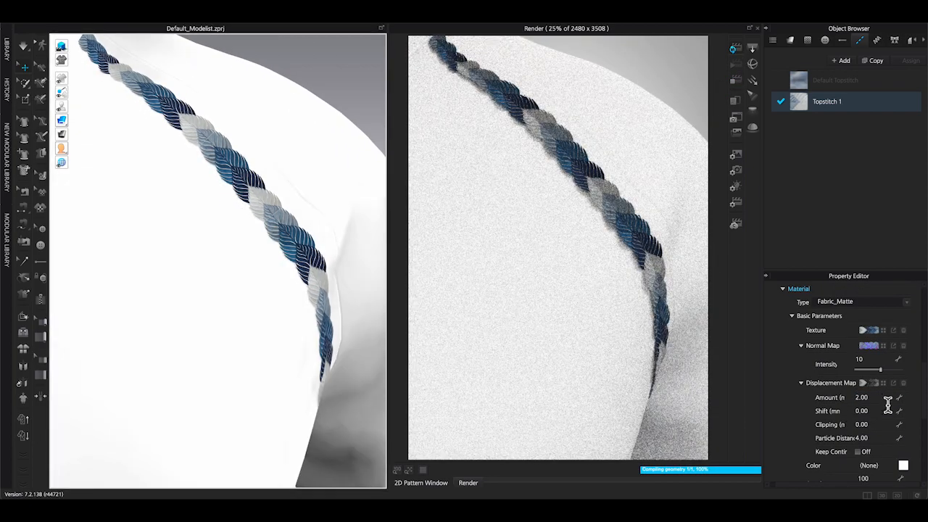
pyautogui.click(887, 403)
pyautogui.write('1')
pyautogui.press('Return')
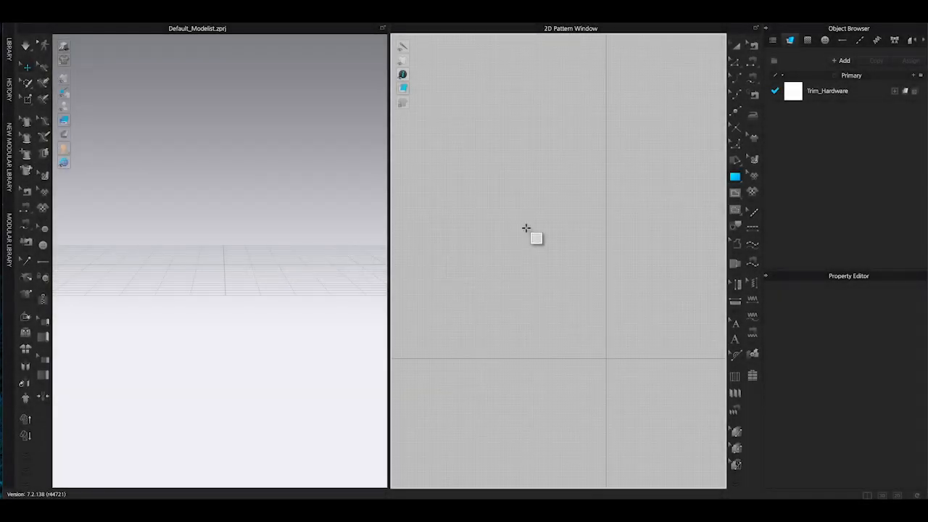
# Create a 5 by 5 in rectangle pattern in the 2D window.
pyautogui.click(526, 218)
pyautogui.write('5')
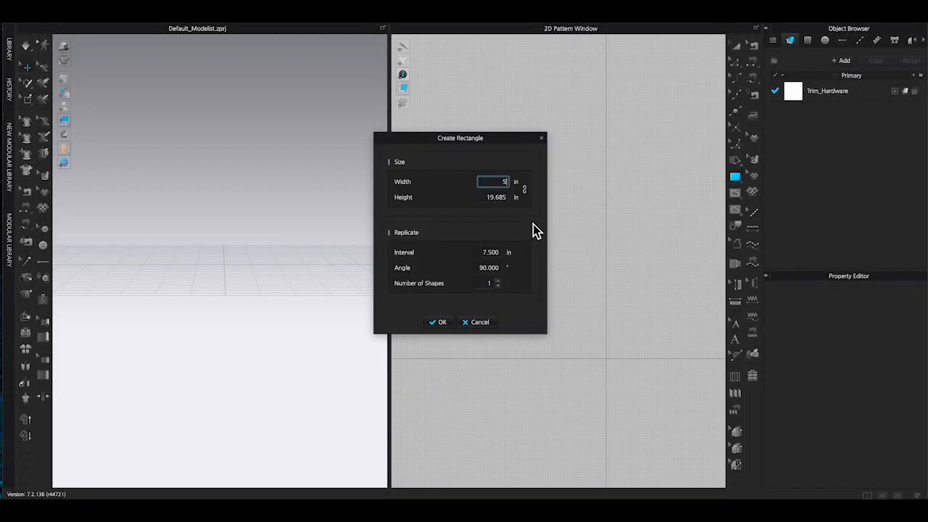
pyautogui.click(505, 197)
pyautogui.write('5')
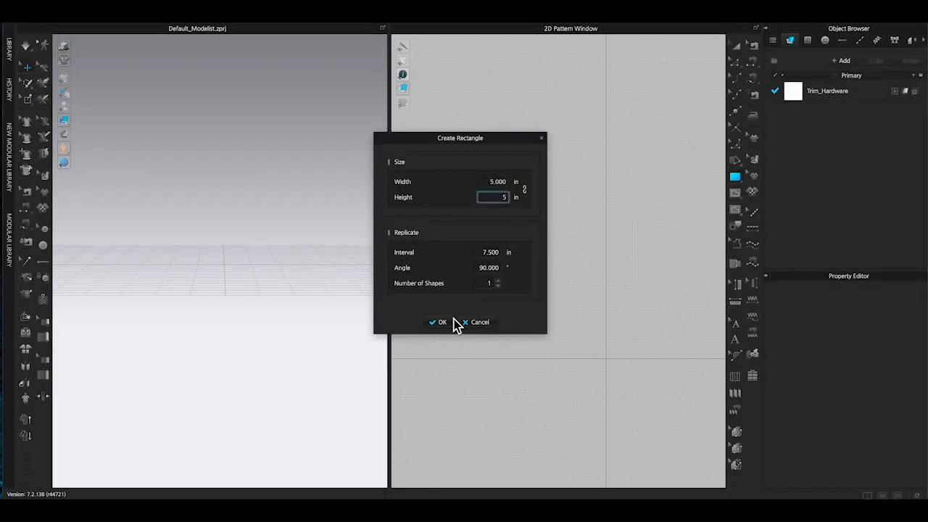
pyautogui.click(446, 322)
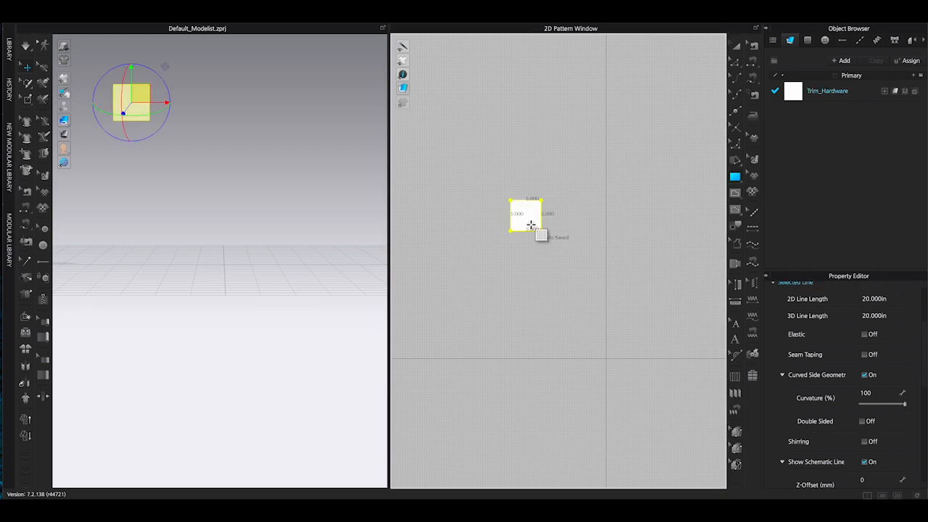
# Reposition the square pattern in the 2D and 3D windows.
pyautogui.click(600, 210)
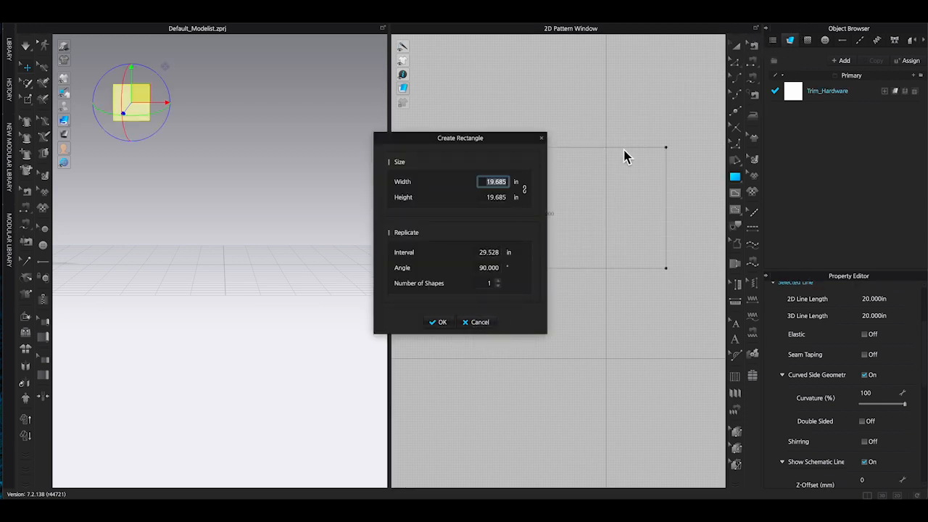
pyautogui.click(541, 139)
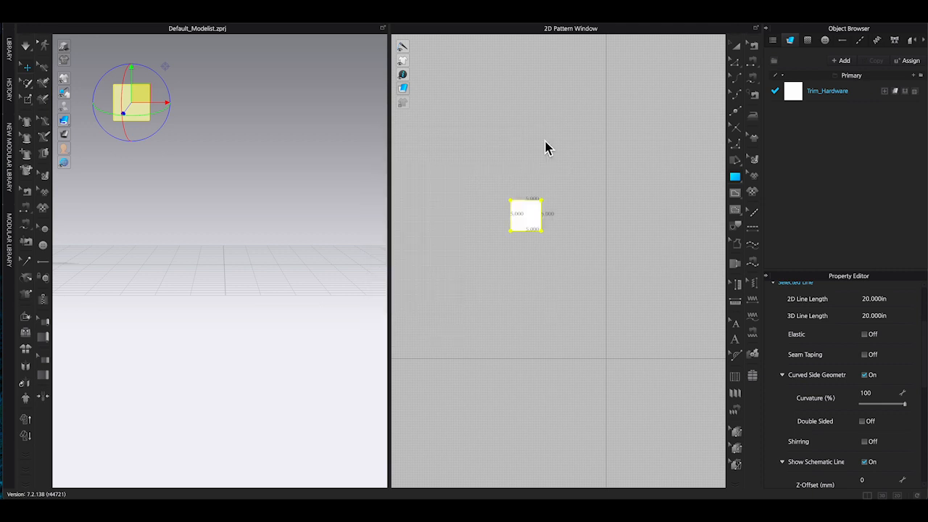
pyautogui.click(740, 51)
pyautogui.click(629, 187)
pyautogui.moveTo(529, 220); pyautogui.dragTo(580, 281)
pyautogui.moveTo(116, 114); pyautogui.dragTo(192, 223)
pyautogui.click(592, 360)
pyautogui.scroll(6, 594, 362)
# Draw a small circle pattern below the square.
pyautogui.click(738, 180)
pyautogui.click(764, 193)
pyautogui.scroll(5, 582, 258)
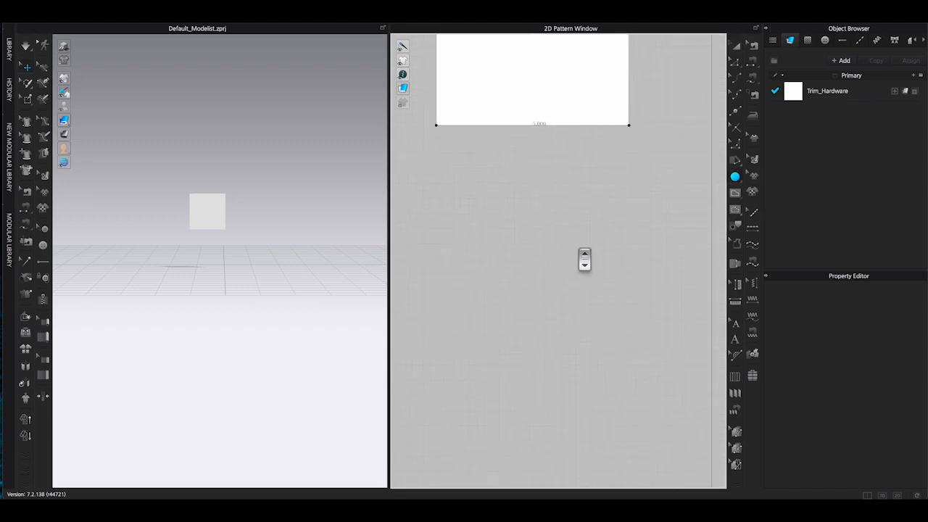
pyautogui.moveTo(586, 207); pyautogui.dragTo(608, 232)
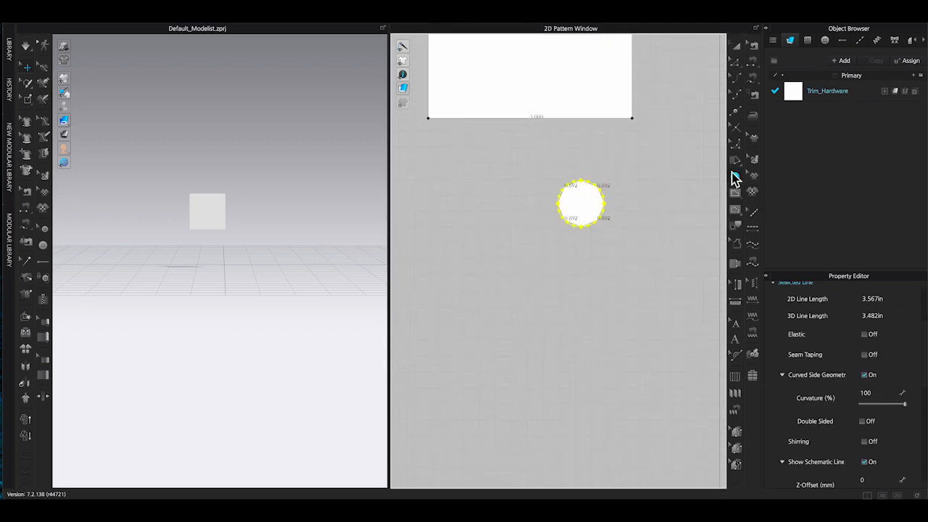
# Select the circle pattern and set its particle distance to 0.8 mm, confirming the change.
pyautogui.click(652, 159)
pyautogui.click(550, 121)
pyautogui.click(737, 47)
pyautogui.click(736, 64)
pyautogui.moveTo(534, 168); pyautogui.dragTo(625, 207)
pyautogui.rightClick(603, 200)
pyautogui.click(736, 47)
pyautogui.click(584, 206)
pyautogui.scroll(-5, 855, 362)
pyautogui.click(891, 316)
pyautogui.write('0.8')
pyautogui.press('Return')
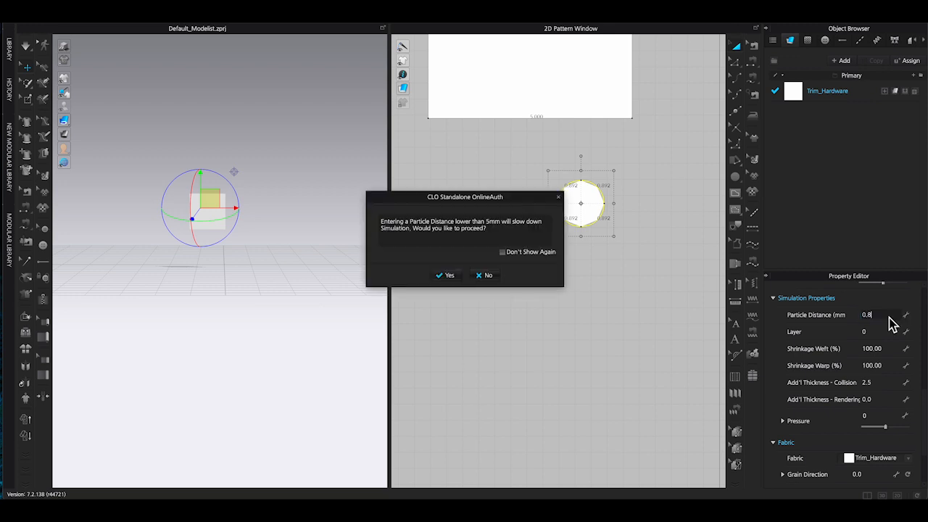
pyautogui.click(448, 275)
# Set the circle's Add'l Thickness - Rendering to 250.
pyautogui.click(606, 285)
pyautogui.scroll(5, 604, 260)
pyautogui.moveTo(600, 242); pyautogui.dragTo(601, 288, button='middle')
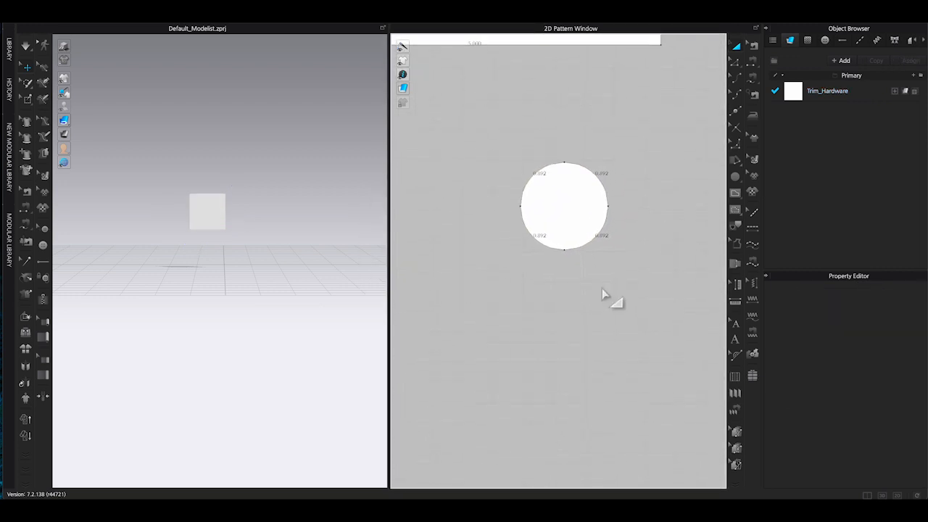
pyautogui.click(607, 190)
pyautogui.scroll(-3, 877, 395)
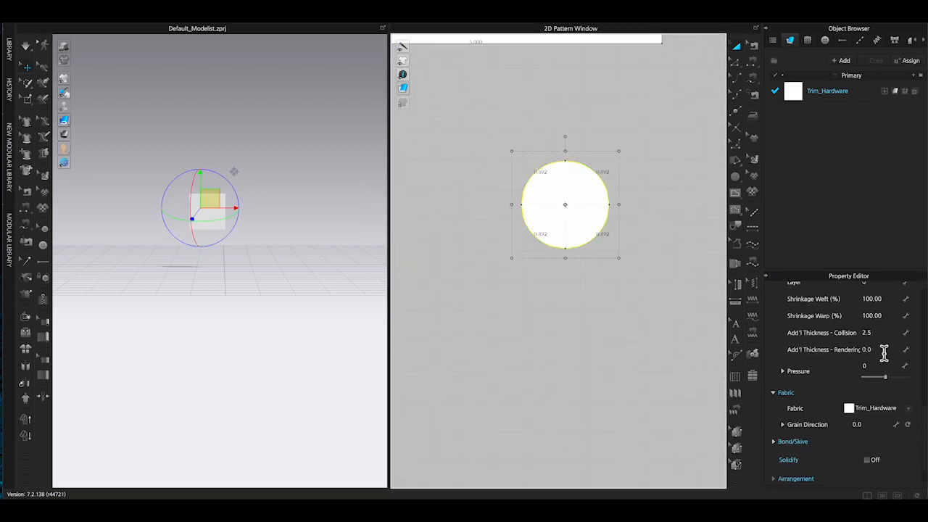
pyautogui.click(883, 349)
pyautogui.write('250')
pyautogui.press('Return')
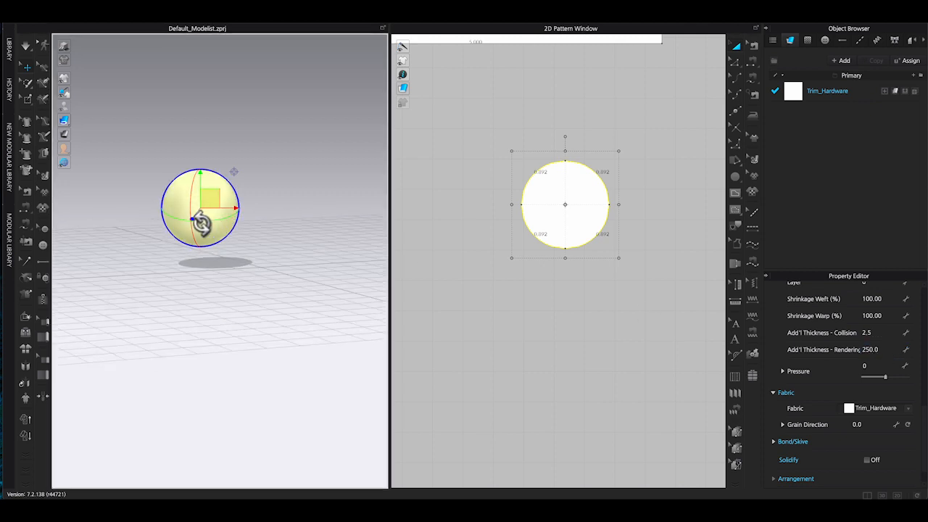
# Scale the circle pattern down to a smaller size.
pyautogui.click(282, 202)
pyautogui.moveTo(310, 194); pyautogui.dragTo(341, 197, button='right')
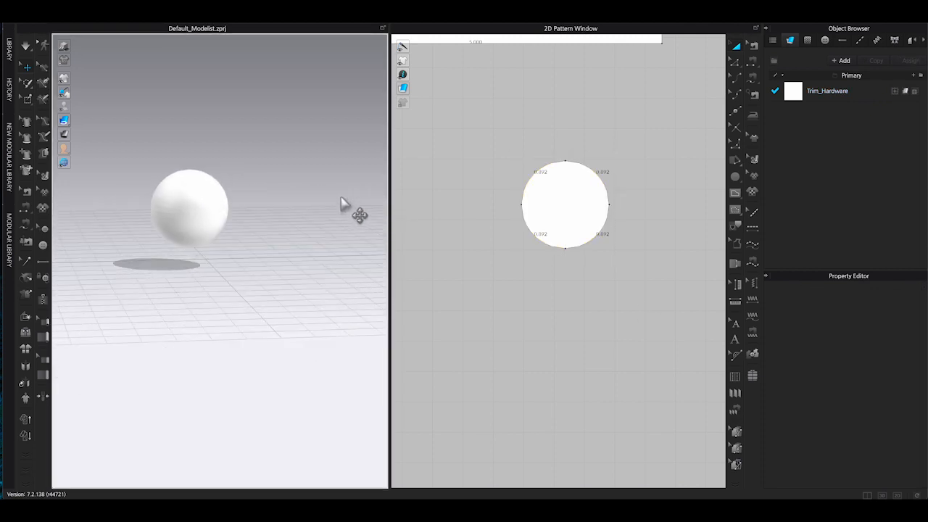
pyautogui.scroll(4, 287, 206)
pyautogui.click(554, 207)
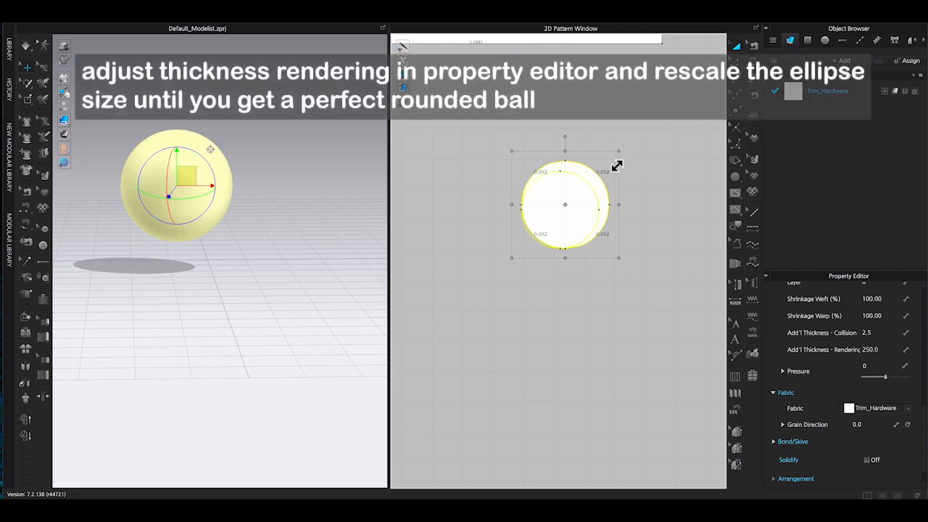
pyautogui.moveTo(566, 202); pyautogui.dragTo(569, 199)
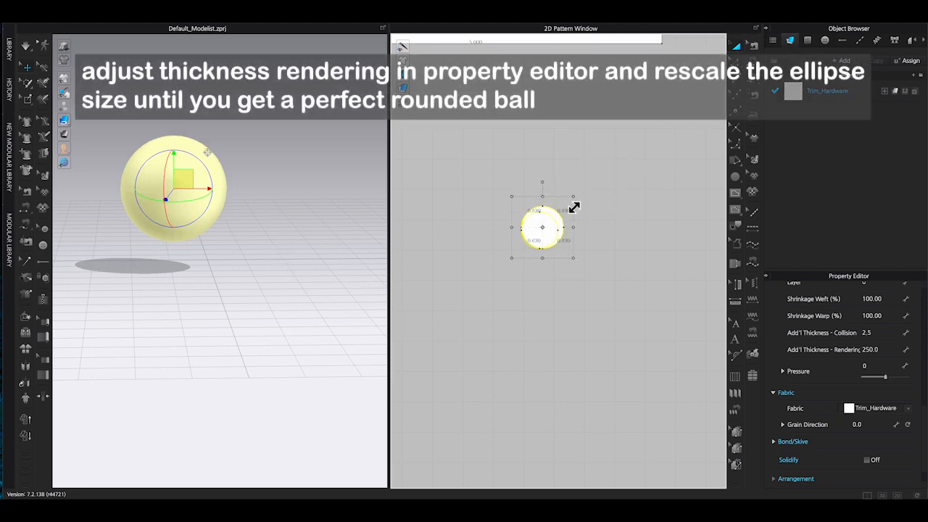
pyautogui.click(296, 219)
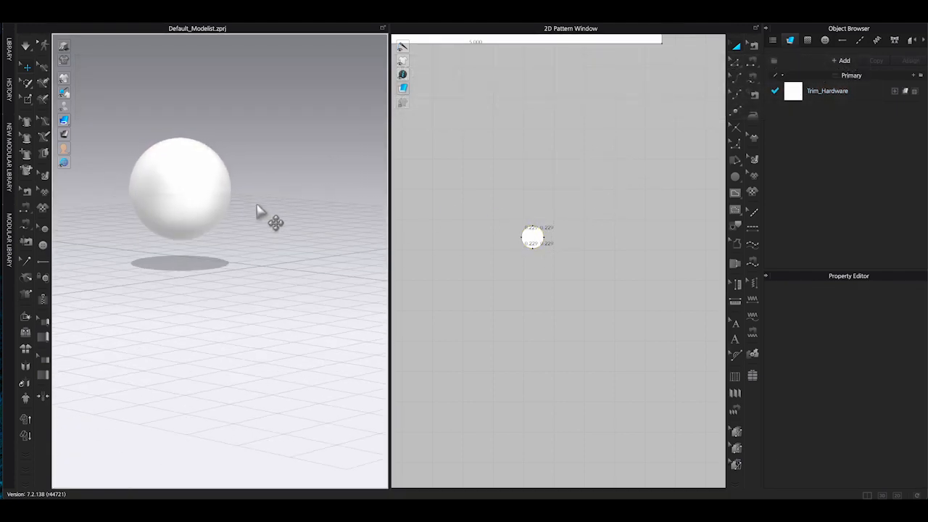
# Set the circle's Add'l Thickness - Rendering to 200.
pyautogui.scroll(-5, 271, 216)
pyautogui.scroll(10, 304, 222)
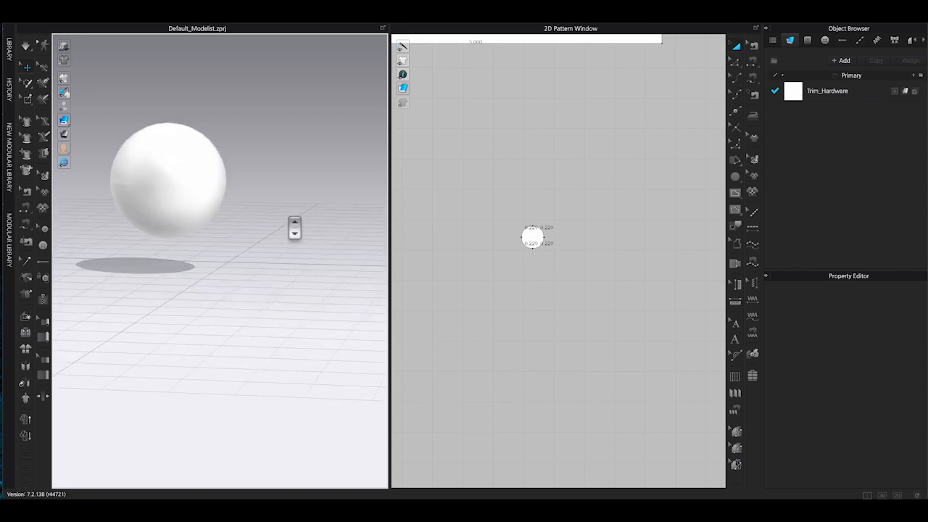
pyautogui.moveTo(491, 40); pyautogui.dragTo(594, 113, button='middle')
pyautogui.click(592, 94)
pyautogui.moveTo(270, 218); pyautogui.dragTo(299, 216, button='right')
pyautogui.moveTo(198, 169); pyautogui.dragTo(282, 138)
pyautogui.click(293, 207)
pyautogui.moveTo(293, 207); pyautogui.dragTo(205, 200, button='right')
pyautogui.scroll(3, 205, 200)
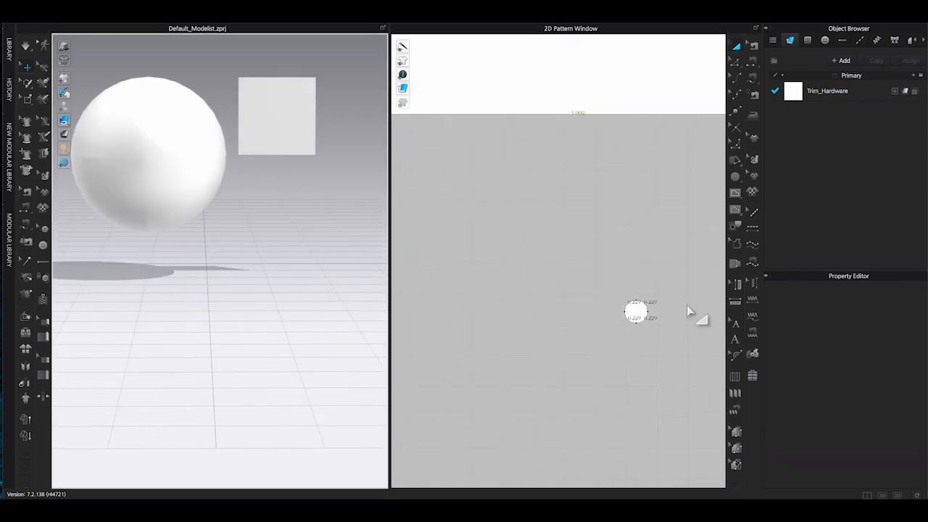
pyautogui.click(631, 310)
pyautogui.scroll(-1, 884, 459)
pyautogui.click(892, 323)
pyautogui.write('20')
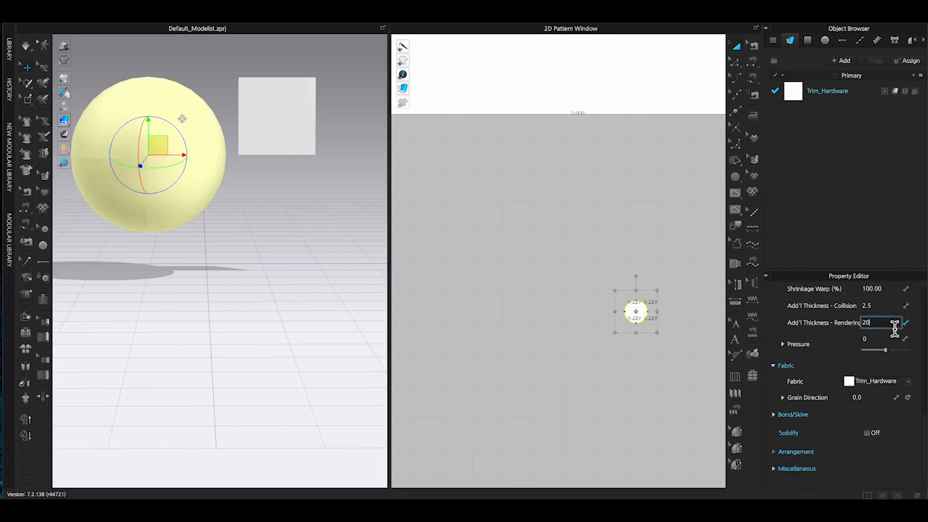
pyautogui.write('0')
pyautogui.press('Return')
# Set the circle's Add'l Thickness - Rendering to 50.
pyautogui.click(222, 197)
pyautogui.moveTo(222, 197); pyautogui.dragTo(338, 213, button='right')
pyautogui.click(636, 312)
pyautogui.click(891, 323)
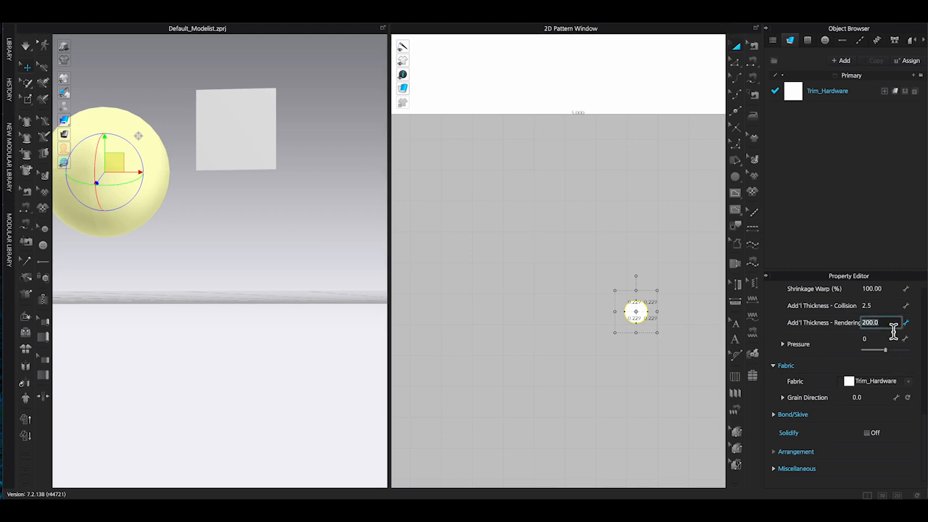
pyautogui.write('100')
pyautogui.press('Return')
pyautogui.click(197, 203)
pyautogui.moveTo(196, 202)
pyautogui.mouseDown(button='right')
pyautogui.moveTo(137, 211)
pyautogui.moveTo(200, 211)
pyautogui.mouseUp(button='right')
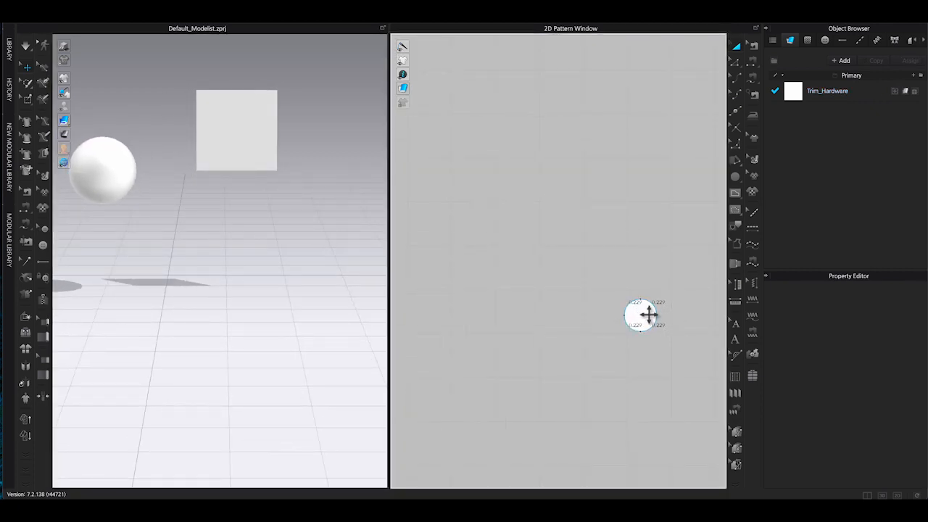
# Select all the circle's points and convert them to curve points.
pyautogui.click(645, 314)
pyautogui.moveTo(666, 300); pyautogui.dragTo(659, 297)
pyautogui.moveTo(205, 208); pyautogui.dragTo(251, 126)
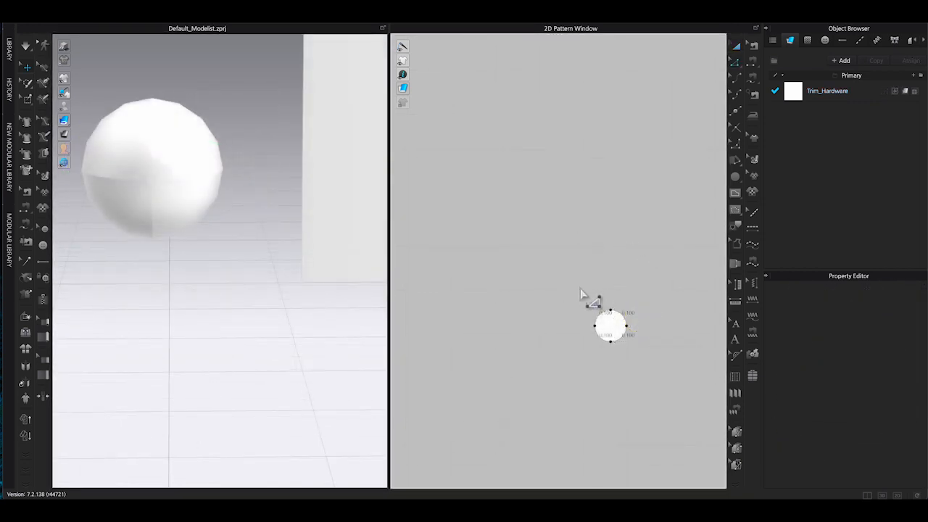
pyautogui.moveTo(586, 291); pyautogui.dragTo(637, 341)
pyautogui.rightClick(626, 327)
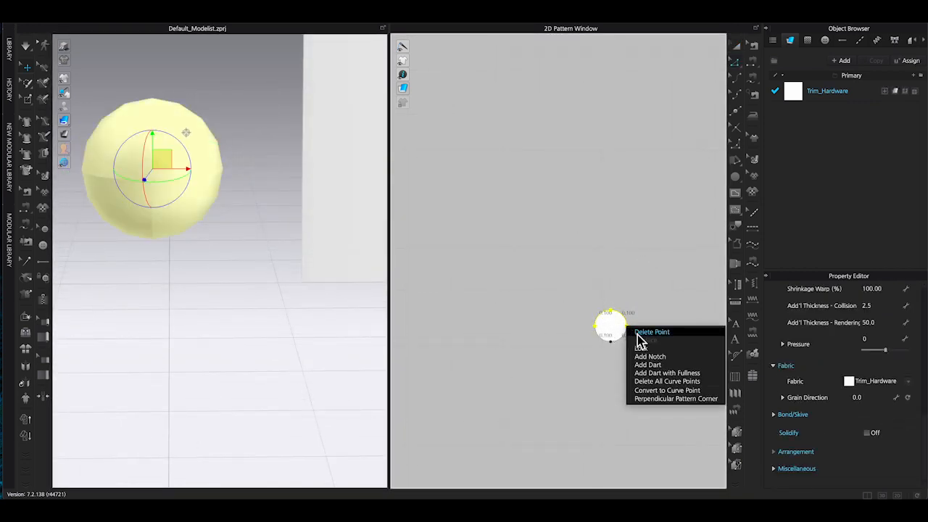
pyautogui.click(662, 391)
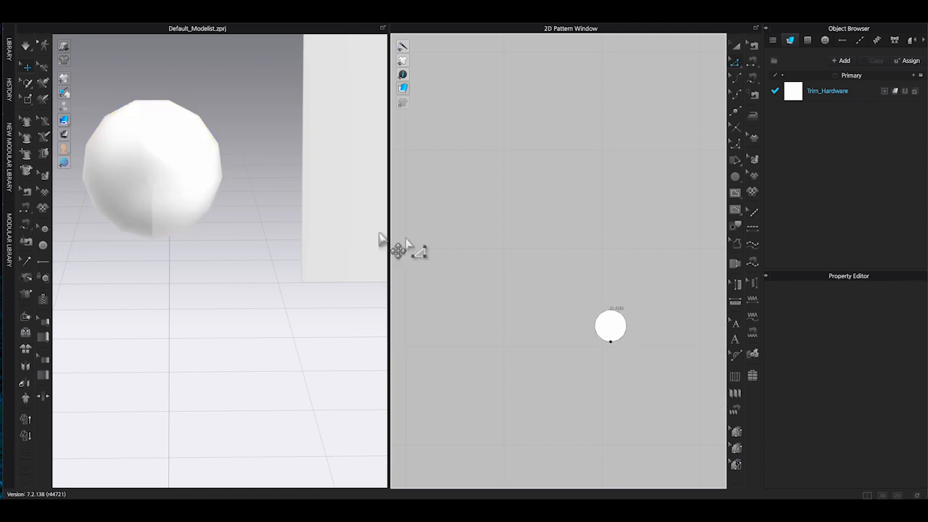
# Rescale the circle pattern slightly larger with the transform tool.
pyautogui.moveTo(224, 213)
pyautogui.mouseDown(button='right')
pyautogui.moveTo(246, 210)
pyautogui.moveTo(205, 217)
pyautogui.moveTo(229, 214)
pyautogui.mouseUp(button='right')
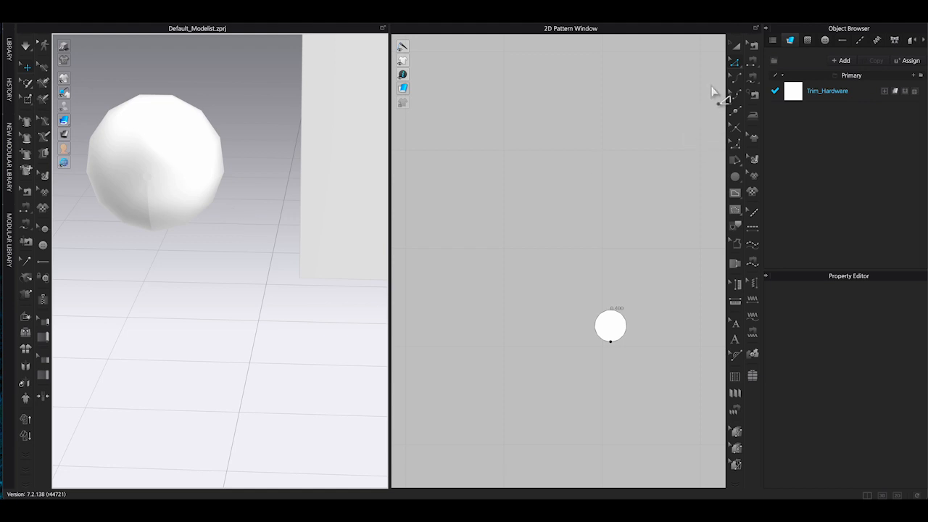
pyautogui.click(737, 46)
pyautogui.click(610, 325)
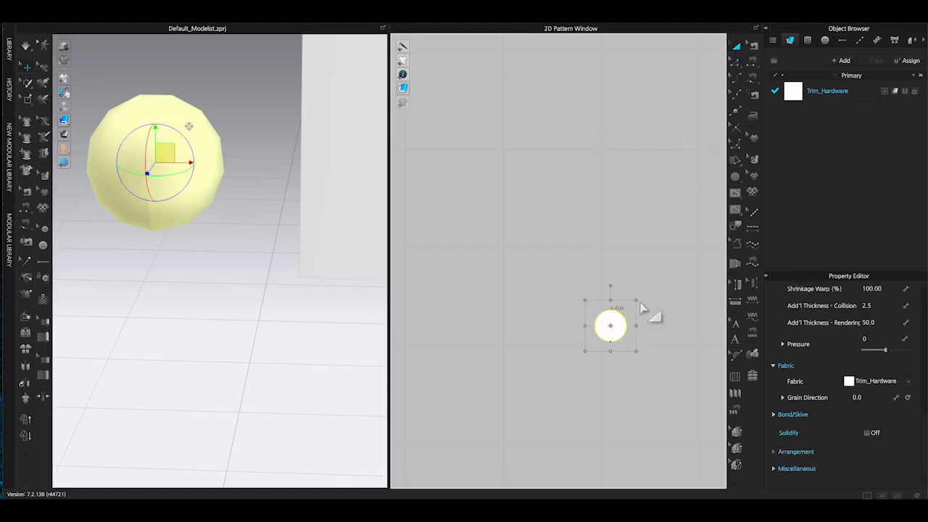
pyautogui.moveTo(638, 309); pyautogui.dragTo(637, 309)
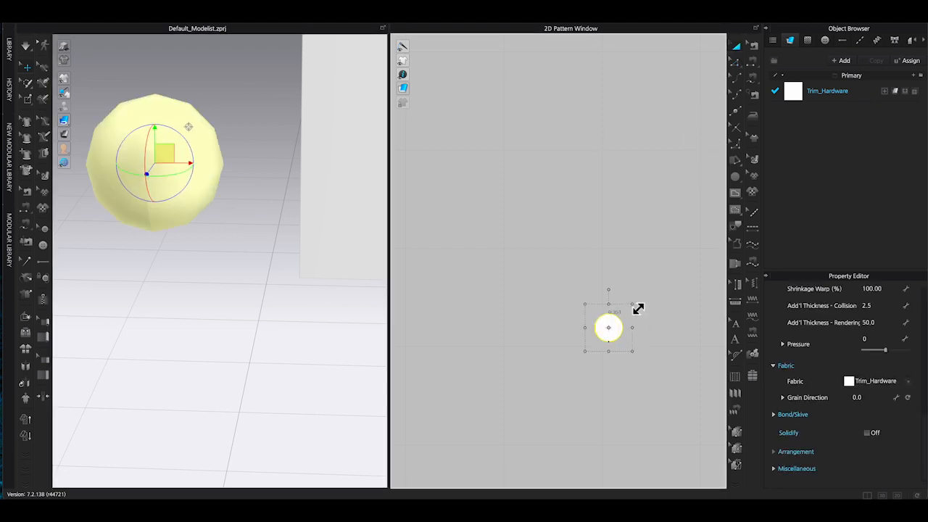
pyautogui.click(597, 273)
pyautogui.moveTo(228, 248)
pyautogui.mouseDown(button='right')
pyautogui.moveTo(201, 250)
pyautogui.moveTo(235, 249)
pyautogui.mouseUp(button='right')
pyautogui.scroll(-5, 239, 252)
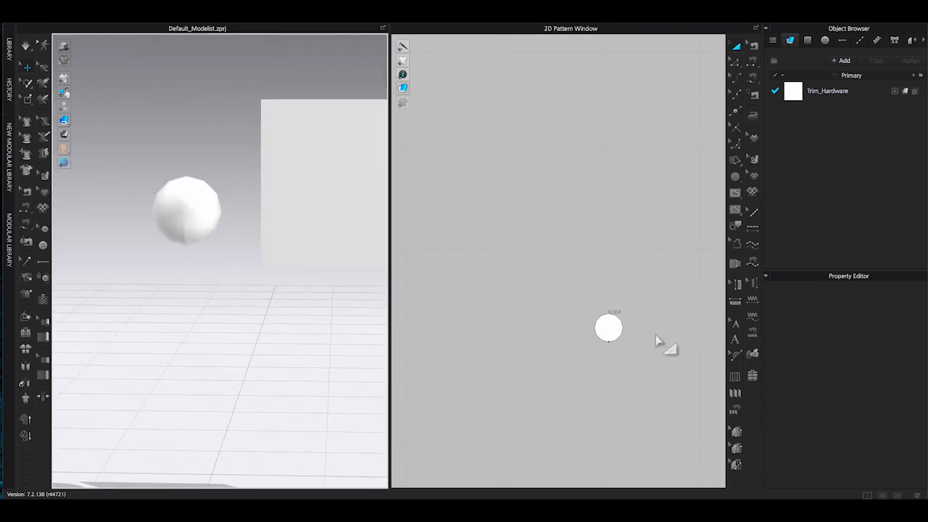
pyautogui.click(616, 326)
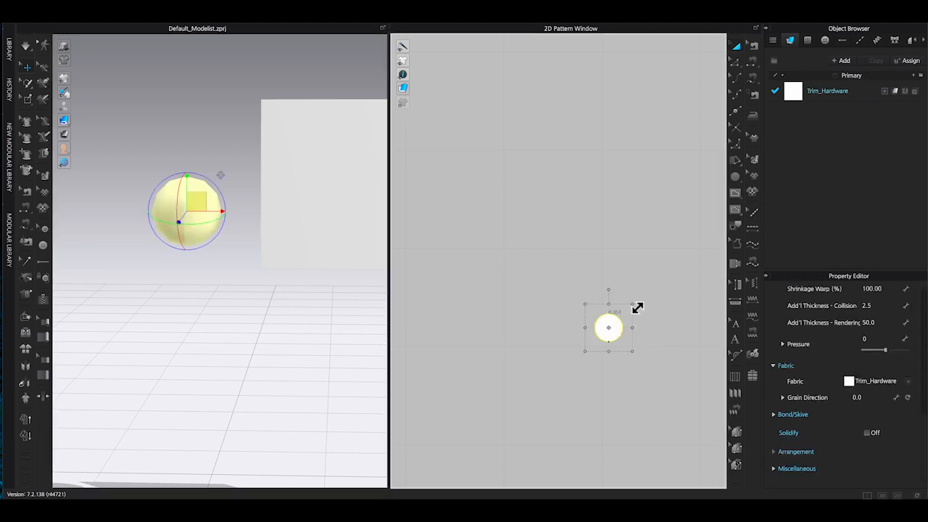
pyautogui.moveTo(636, 308); pyautogui.dragTo(649, 296)
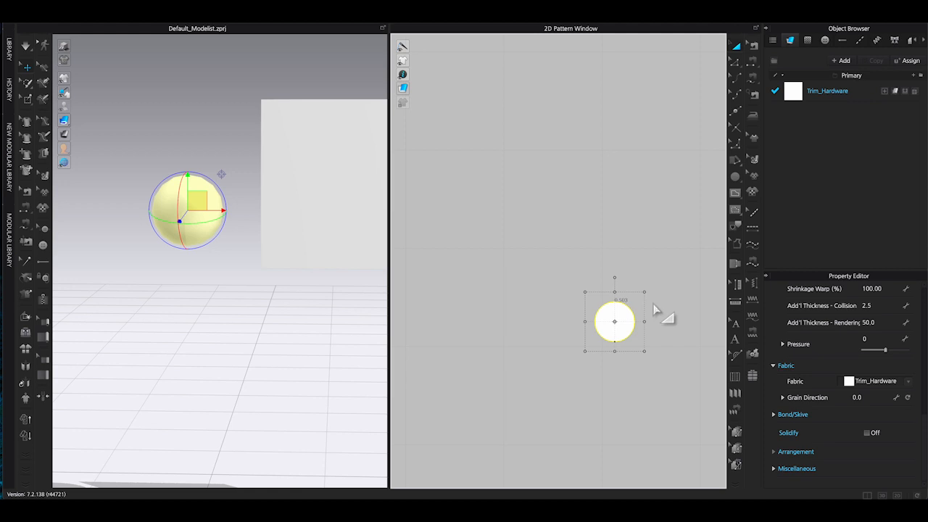
pyautogui.click(691, 311)
pyautogui.click(615, 321)
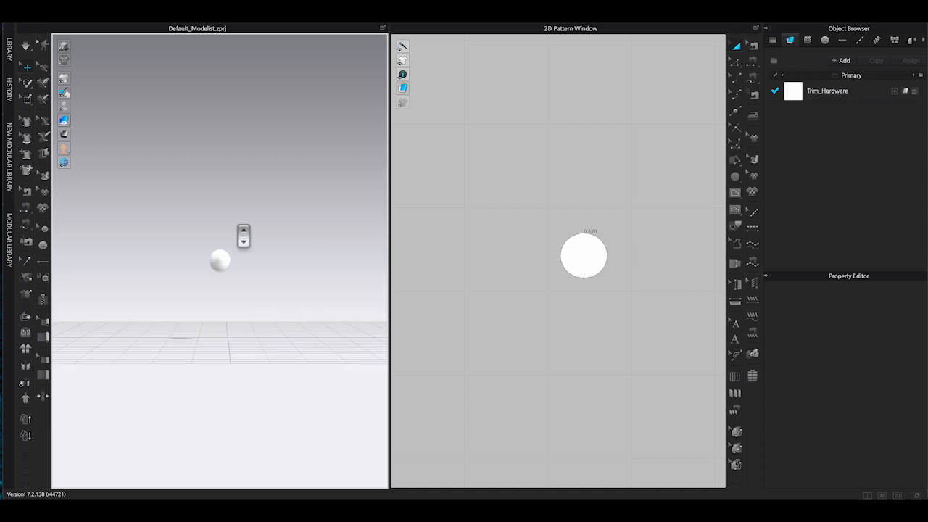
# Export the bead as an OBJ file named pearl bead to the Desktop with default export settings.
pyautogui.scroll(8, 244, 236)
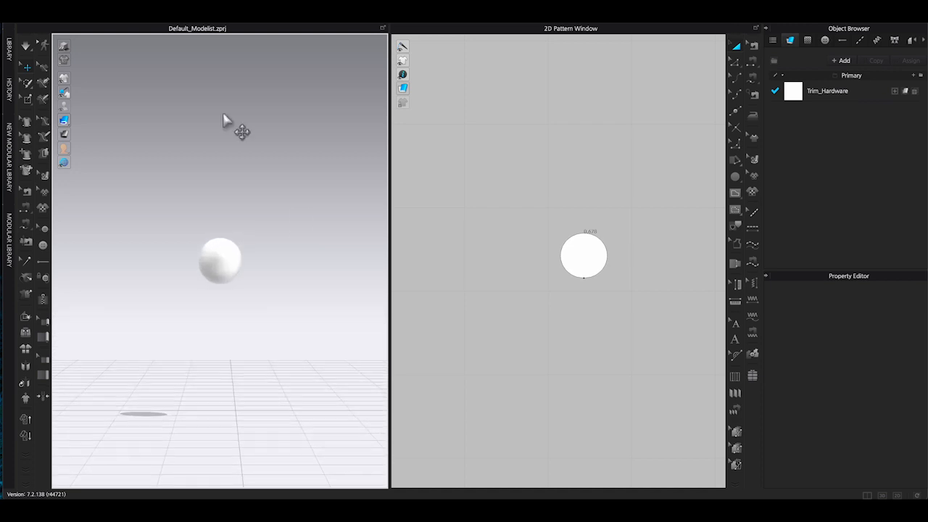
pyautogui.click(129, 10)
pyautogui.moveTo(169, 86)
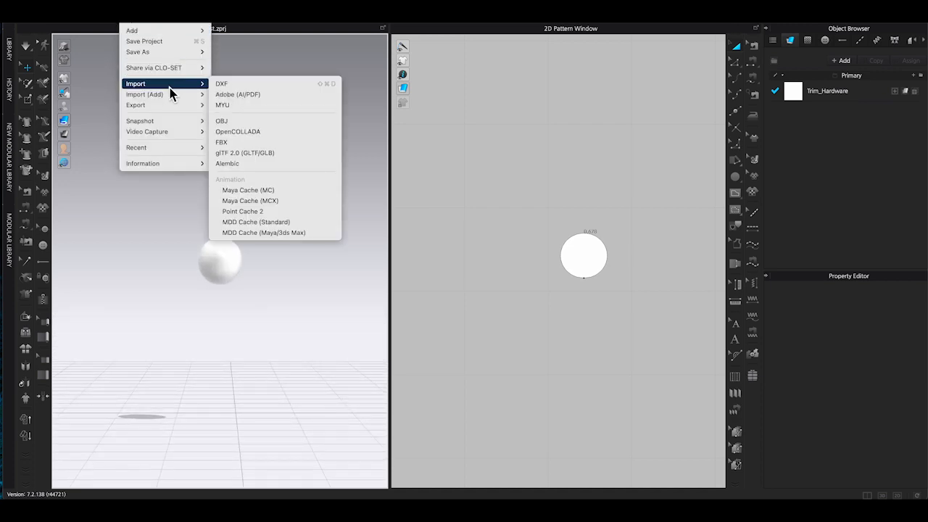
pyautogui.moveTo(175, 108)
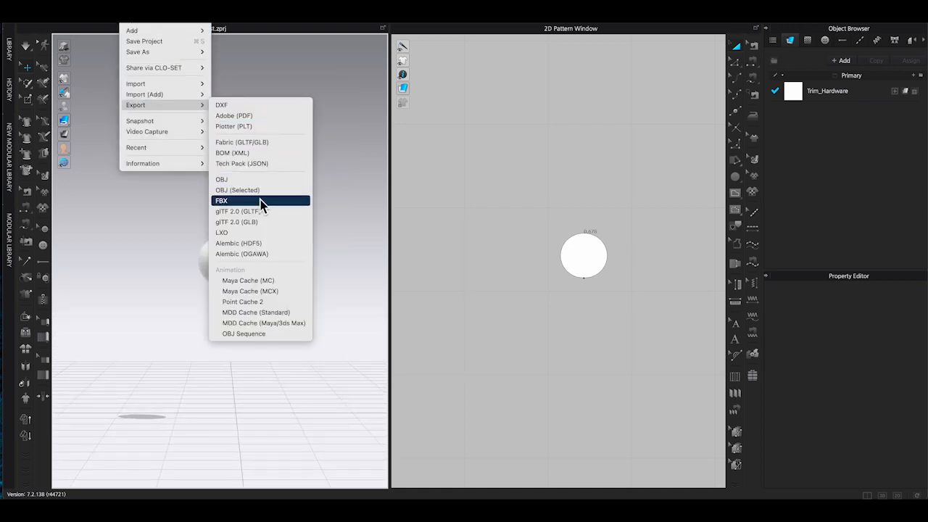
pyautogui.click(260, 180)
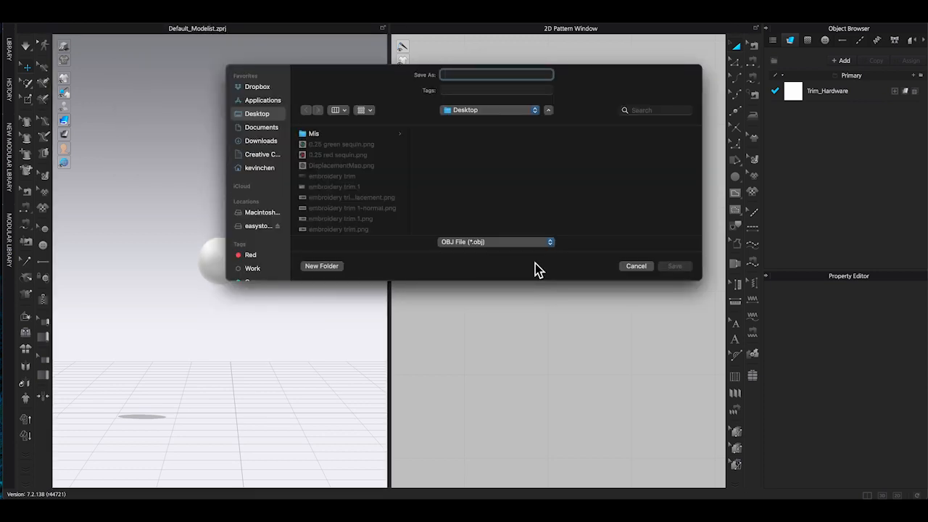
pyautogui.write('pearl bead')
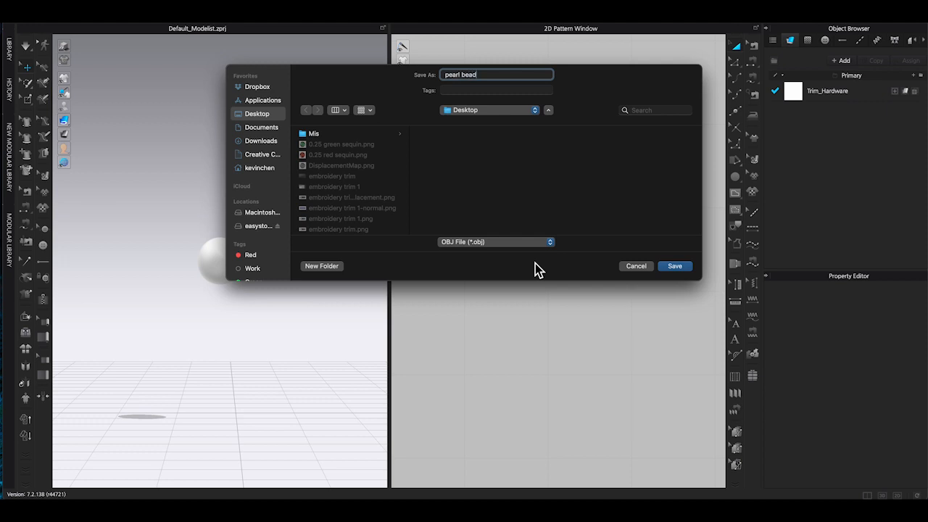
pyautogui.click(674, 266)
pyautogui.click(499, 217)
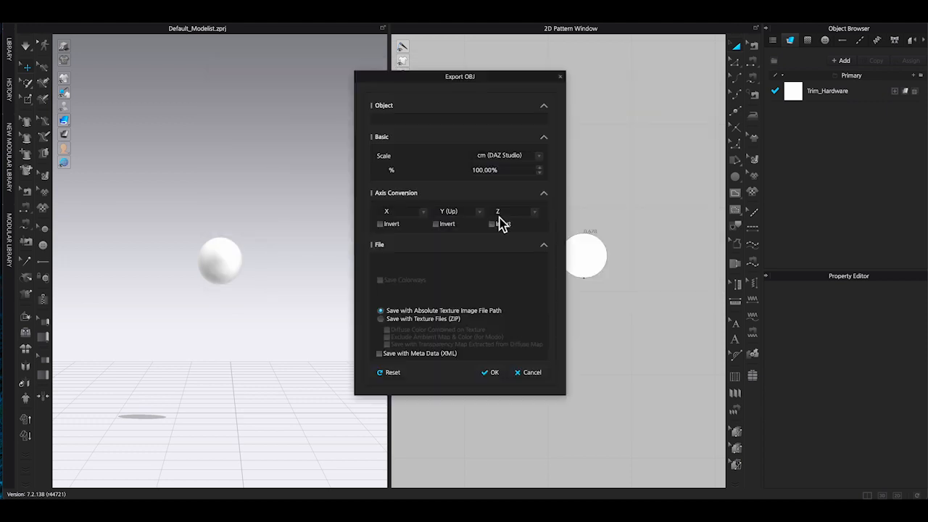
pyautogui.moveTo(436, 78); pyautogui.dragTo(392, 25)
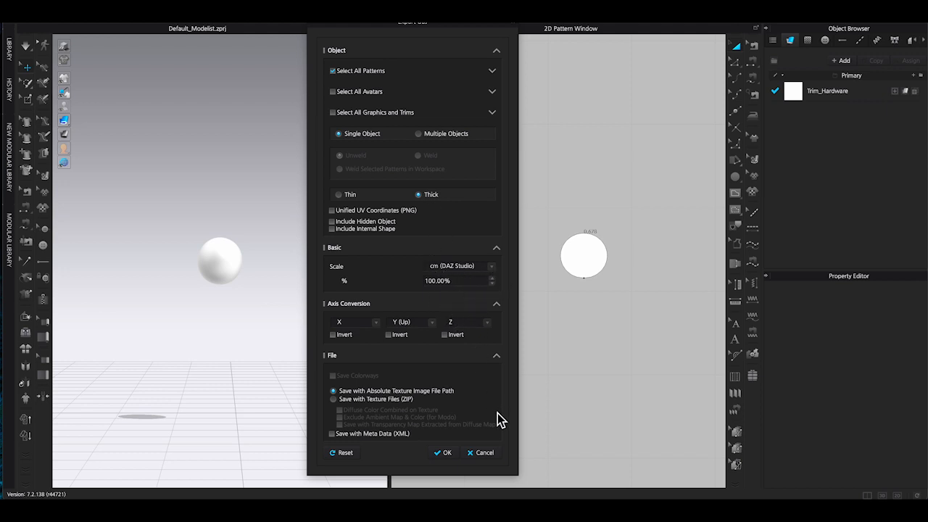
pyautogui.click(447, 454)
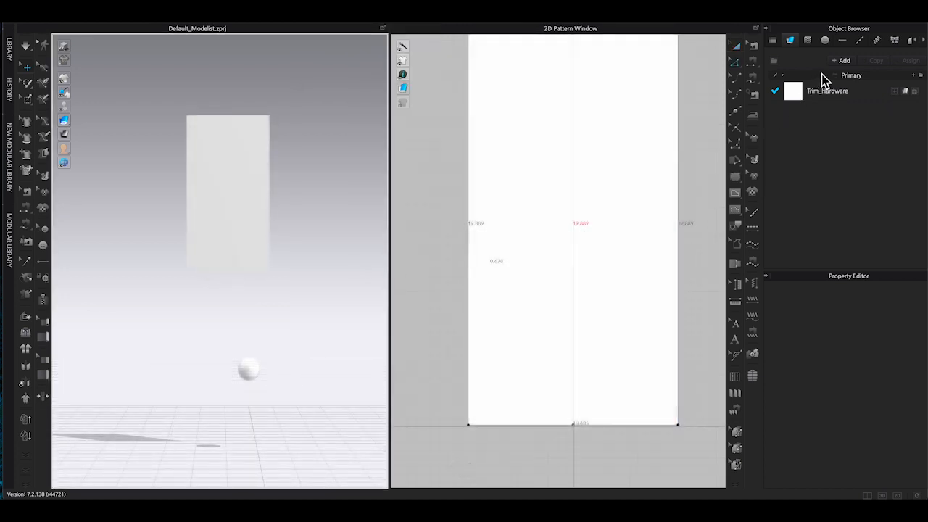
# Select the Default Topstitch and set its Offset to 0".
pyautogui.click(864, 43)
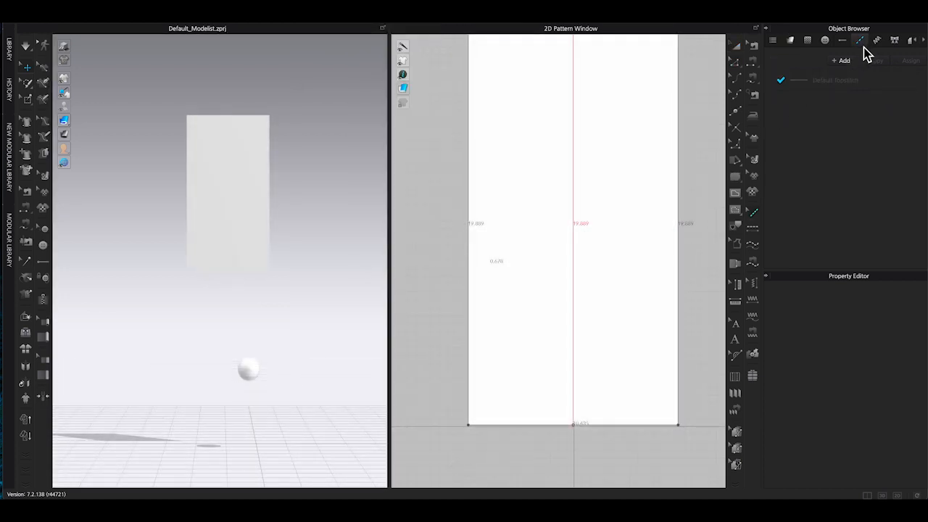
pyautogui.click(817, 82)
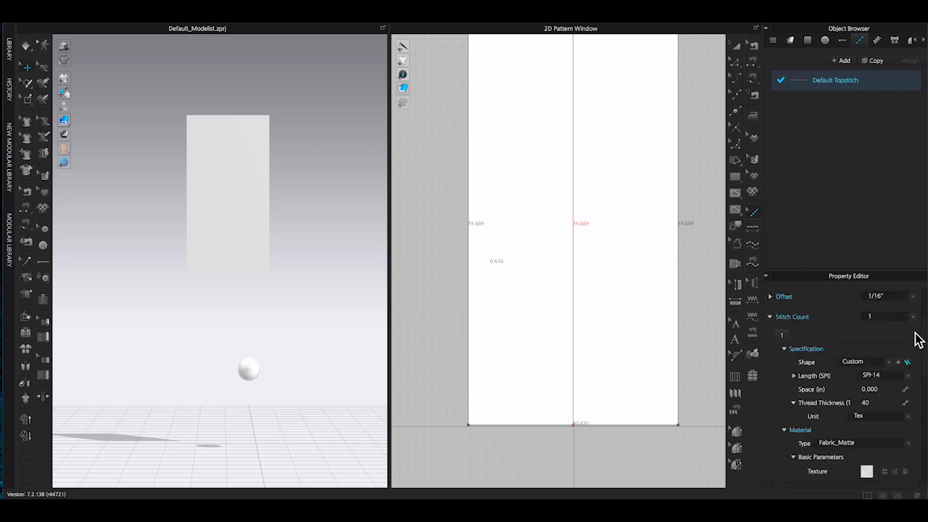
pyautogui.scroll(3, 917, 310)
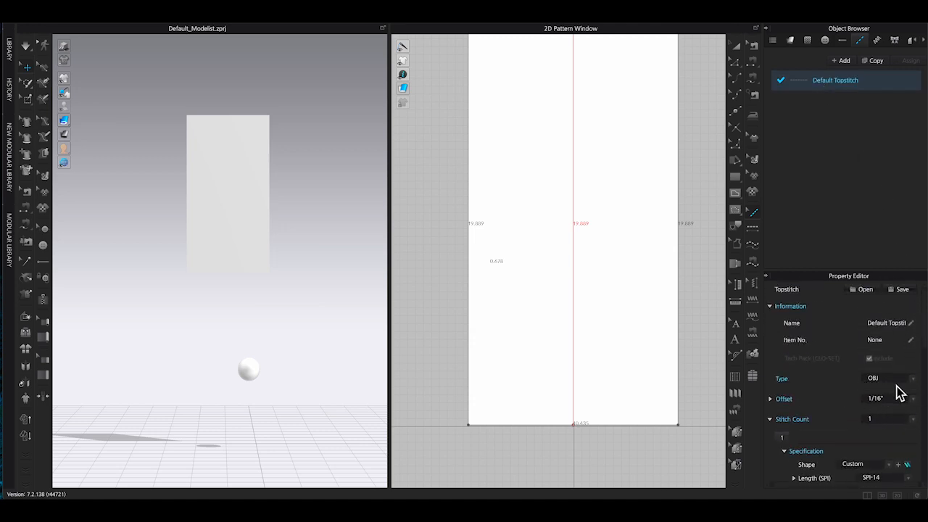
pyautogui.hscroll(1, 915, 405)
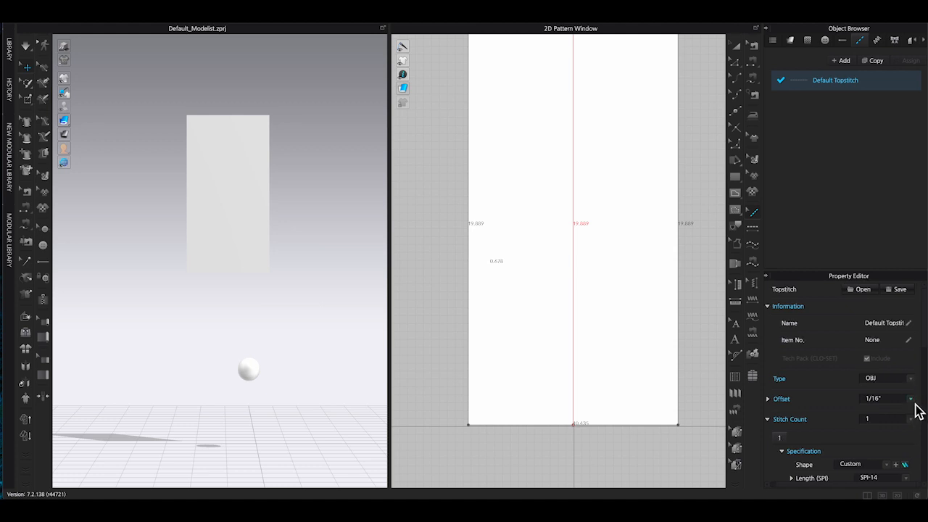
pyautogui.click(911, 399)
pyautogui.click(870, 399)
pyautogui.click(910, 401)
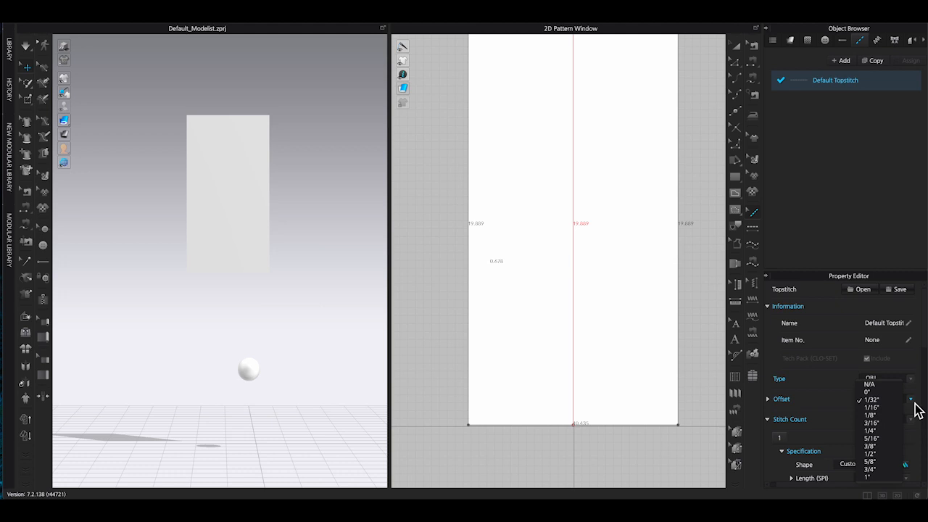
pyautogui.click(870, 400)
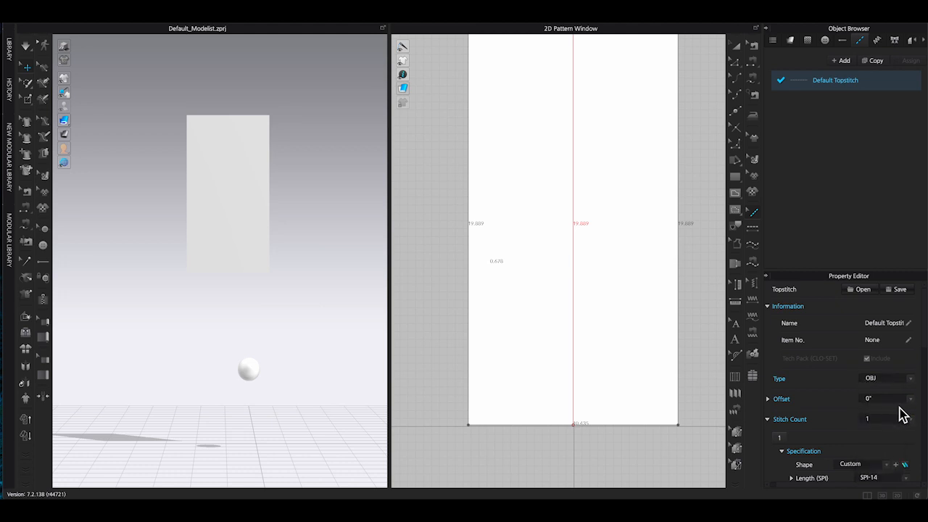
# Add the pearl bead.obj from the Desktop as the topstitch's custom OBJ shape, using cm (DAZ Studio) scale.
pyautogui.scroll(-3, 912, 427)
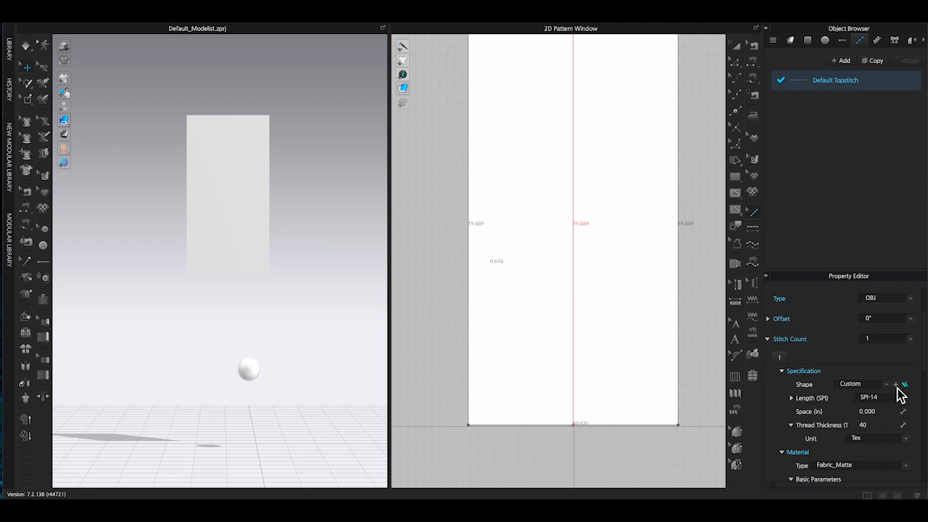
pyautogui.click(898, 388)
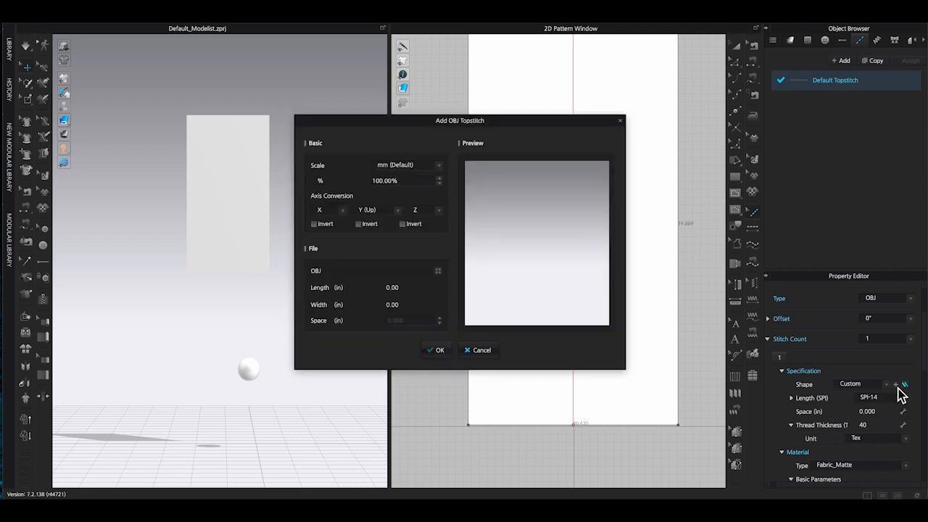
pyautogui.click(439, 167)
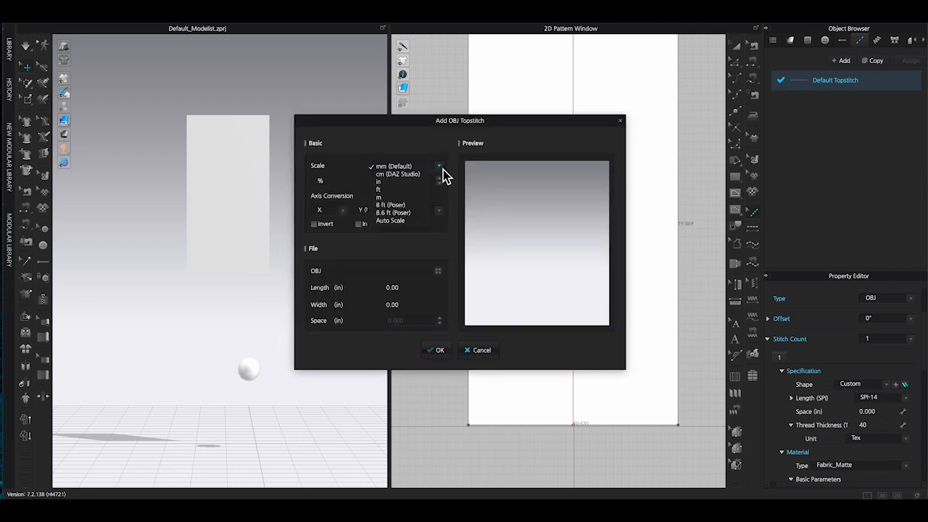
pyautogui.click(398, 176)
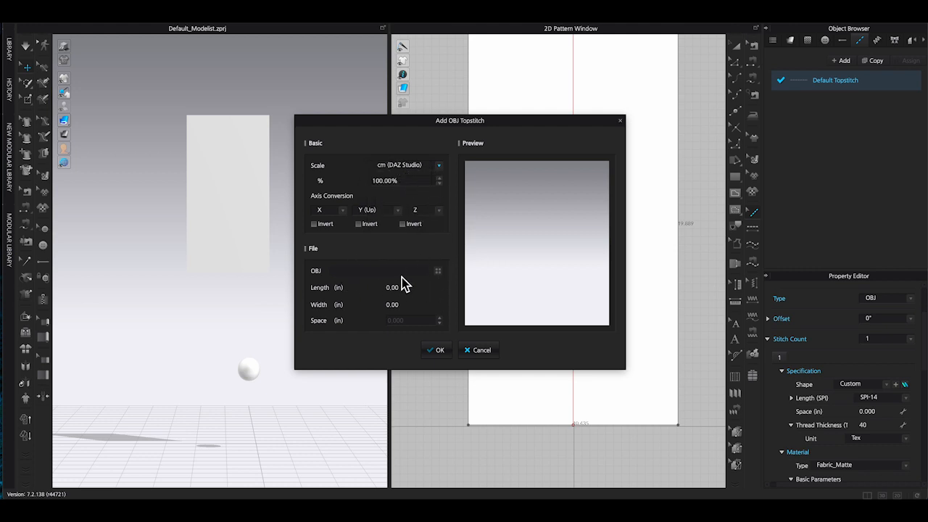
pyautogui.click(438, 271)
pyautogui.click(323, 139)
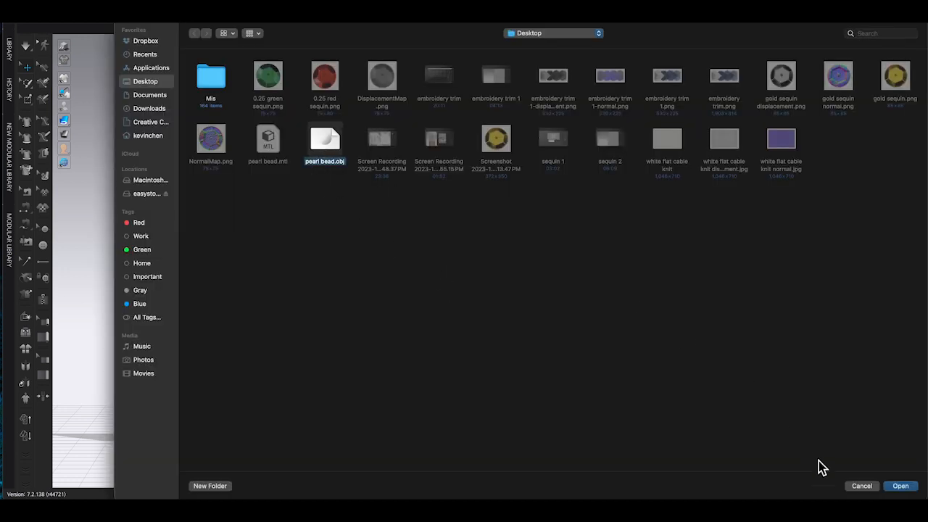
pyautogui.click(916, 488)
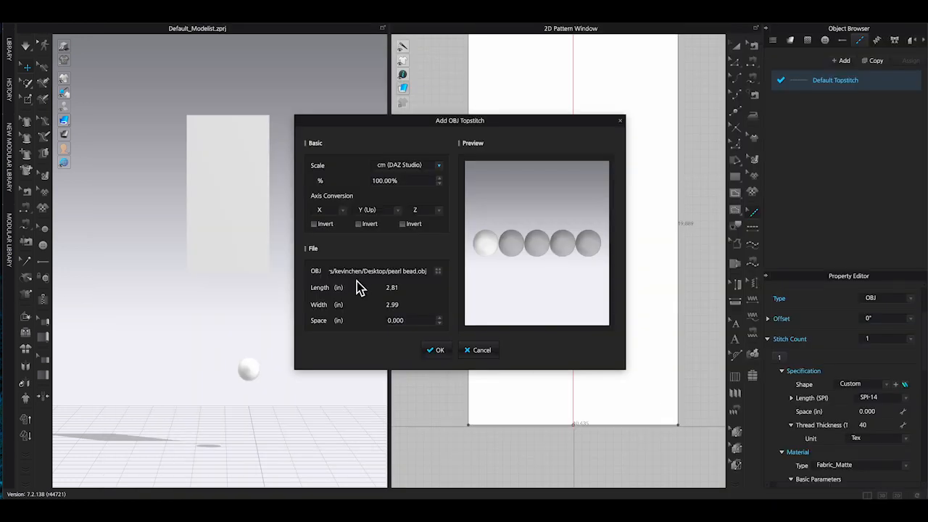
pyautogui.click(438, 352)
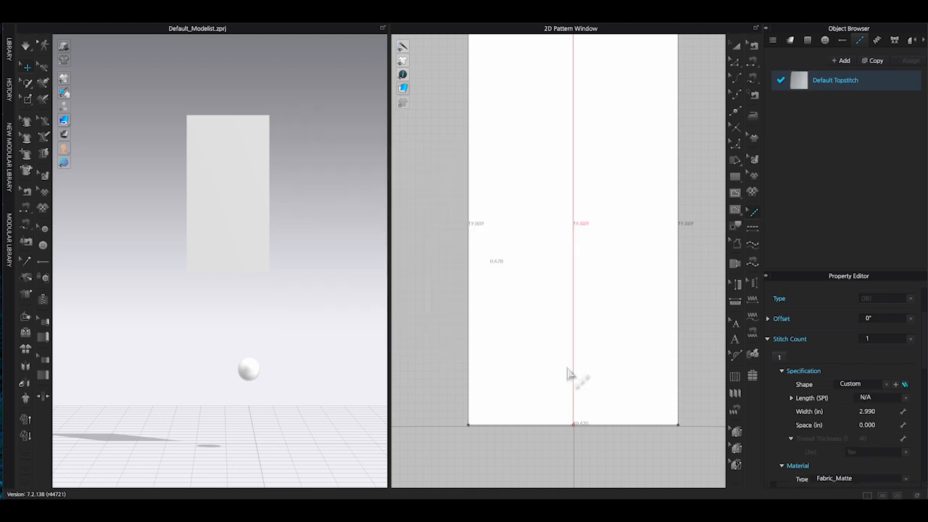
# Apply the bead topstitch along the test pattern's vertical centre line.
pyautogui.scroll(-3, 879, 414)
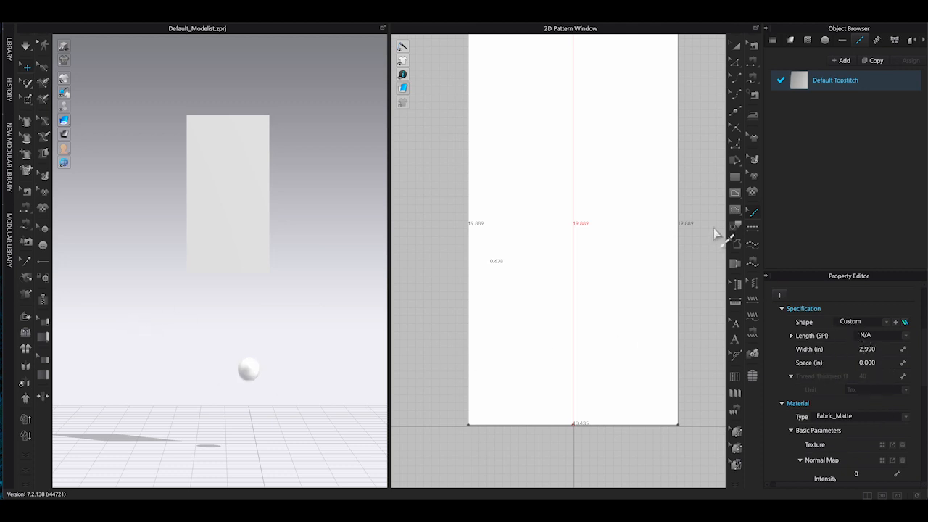
pyautogui.click(753, 227)
pyautogui.click(574, 209)
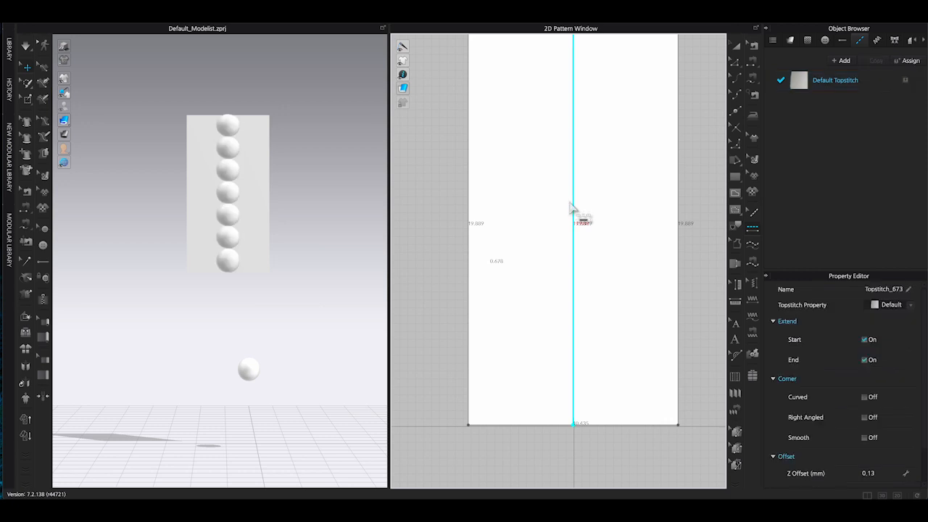
# Set the Default Topstitch material type to Fabric_Silk/Satin.
pyautogui.moveTo(265, 230); pyautogui.dragTo(304, 226, button='right')
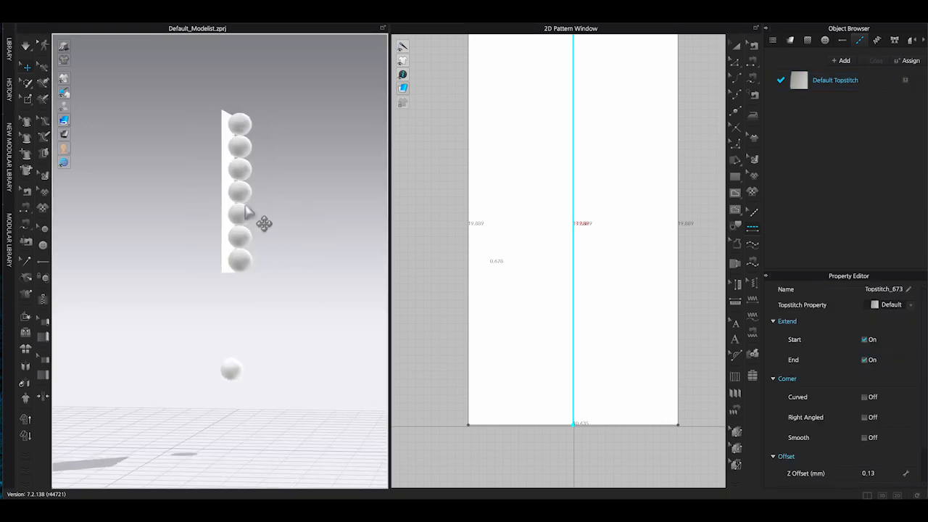
pyautogui.scroll(5, 244, 210)
pyautogui.press('2')
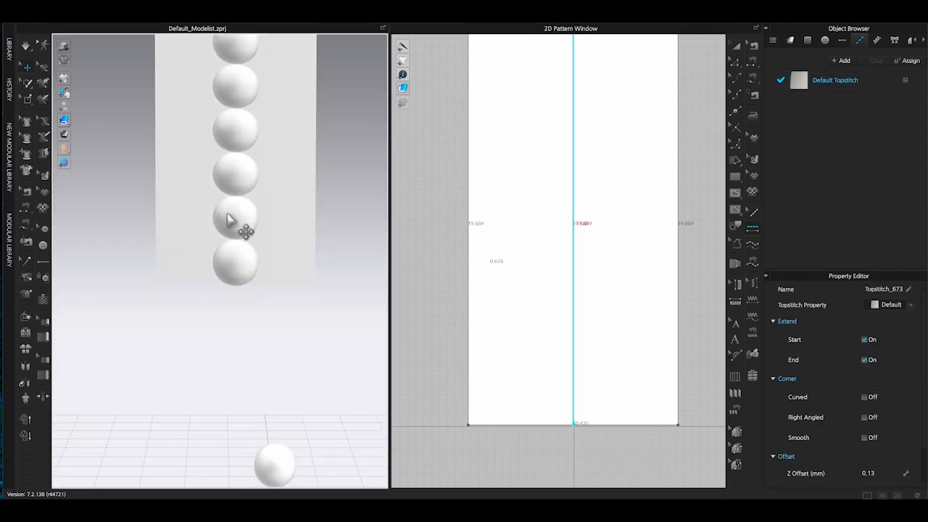
pyautogui.moveTo(345, 224); pyautogui.dragTo(320, 319, button='middle')
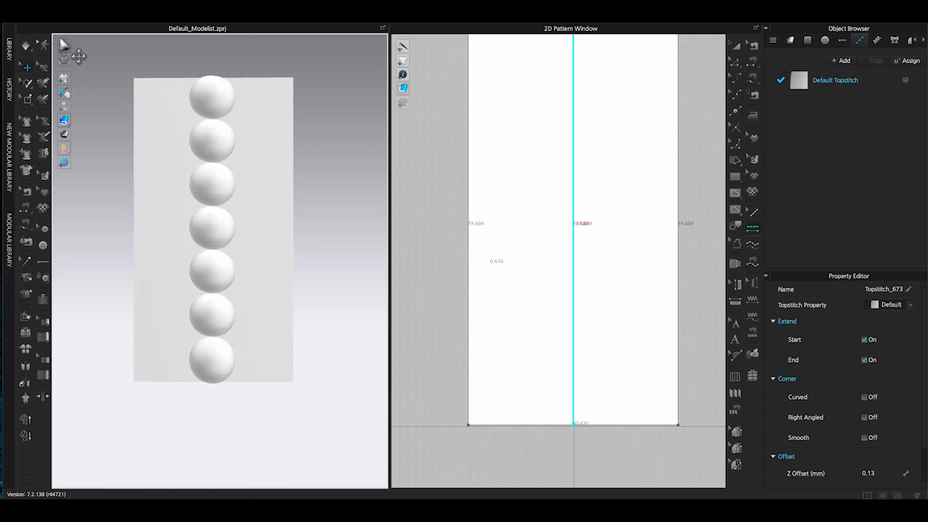
pyautogui.click(421, 194)
pyautogui.click(64, 46)
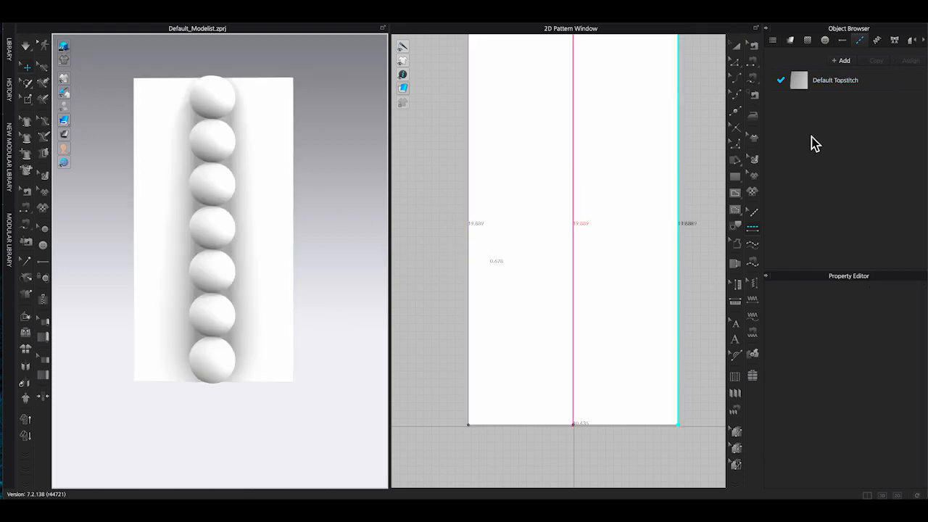
pyautogui.click(845, 81)
pyautogui.click(906, 437)
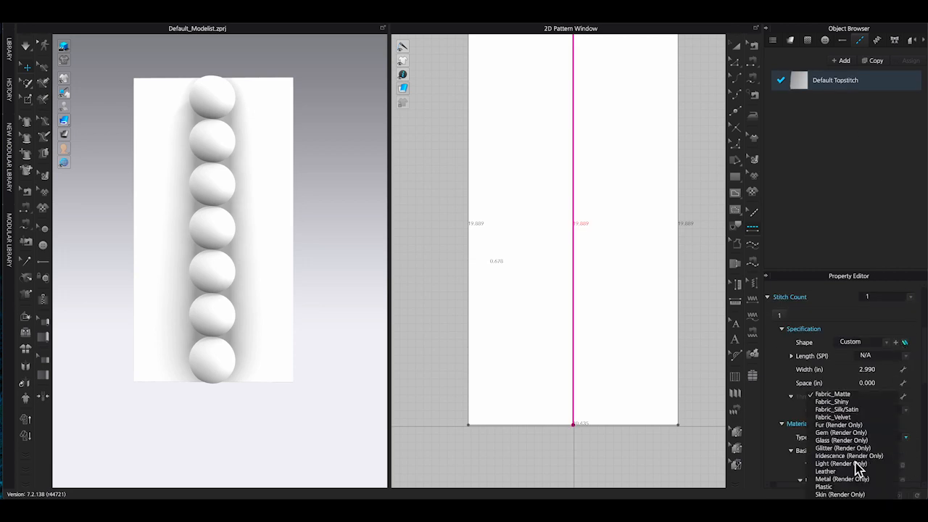
pyautogui.click(857, 410)
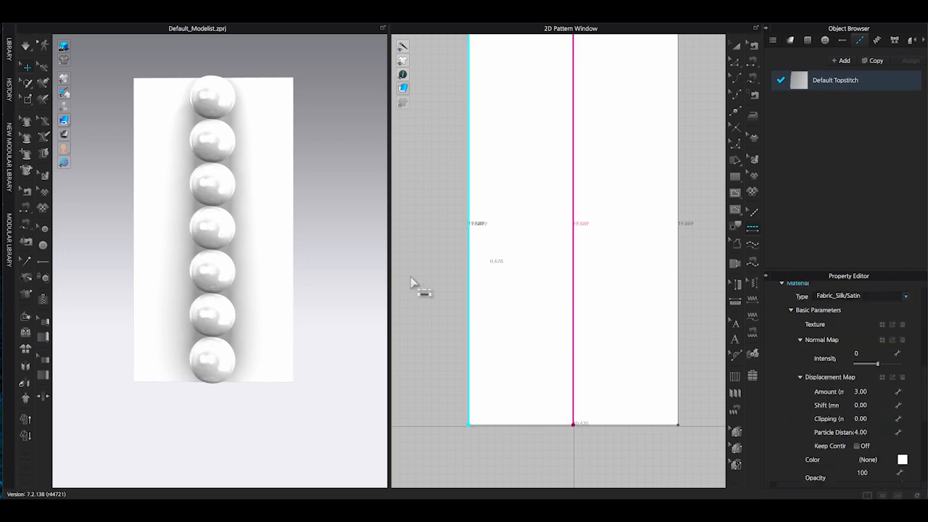
# Set the topstitch Width to 0.5 in.
pyautogui.doubleClick(835, 81)
pyautogui.scroll(-2, 875, 384)
pyautogui.scroll(5, 875, 384)
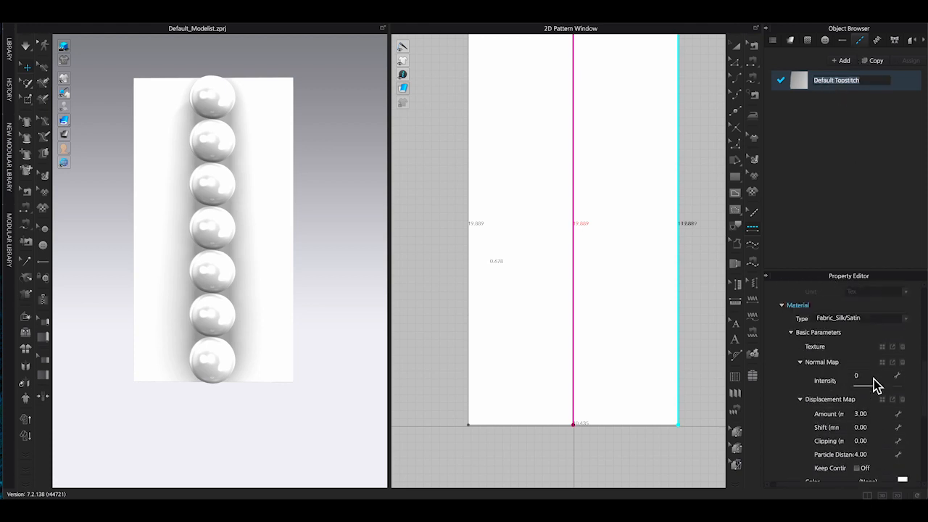
pyautogui.scroll(1, 855, 376)
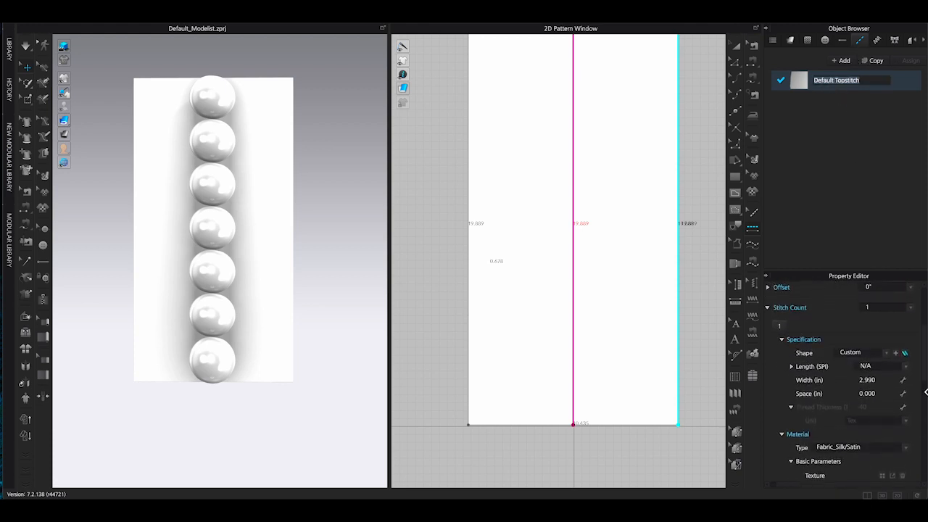
pyautogui.click(888, 384)
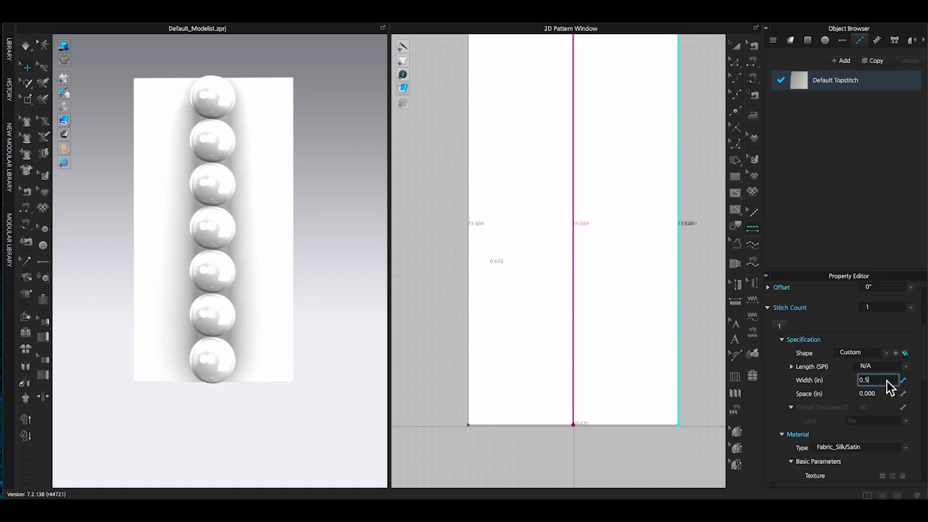
pyautogui.press('Return')
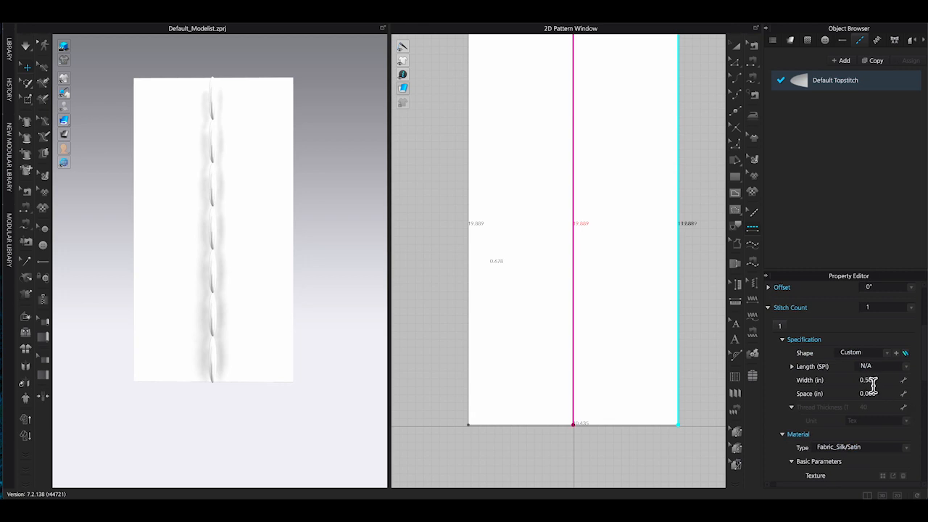
# Set the topstitch Length to SPI-2.
pyautogui.scroll(3, 872, 382)
pyautogui.scroll(-2, 871, 382)
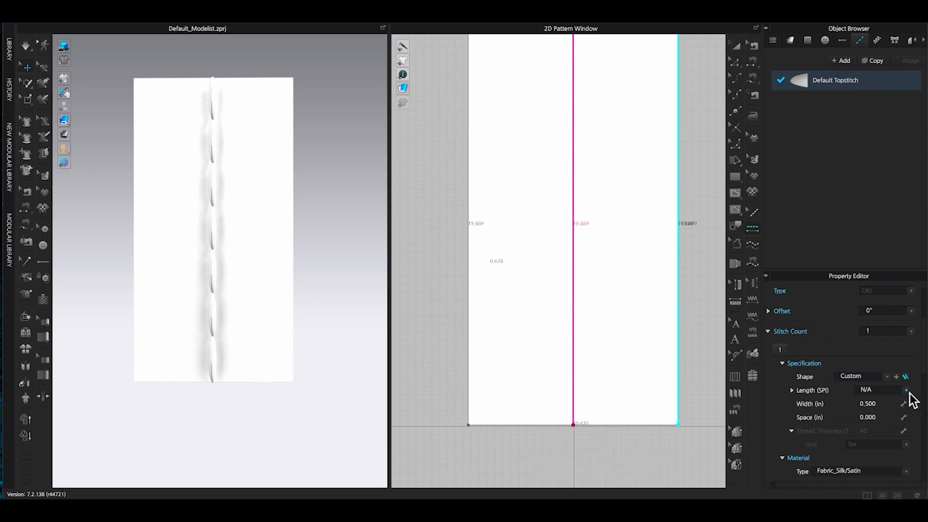
pyautogui.click(906, 390)
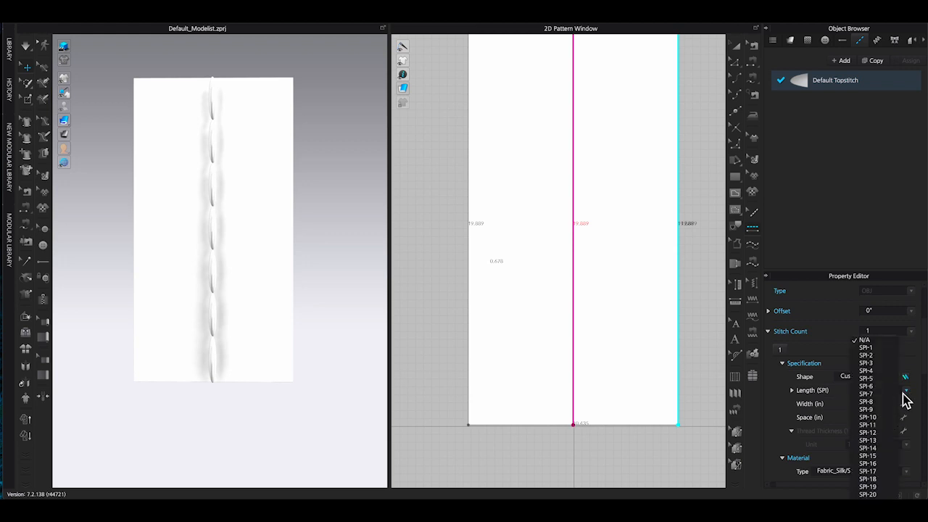
pyautogui.click(866, 355)
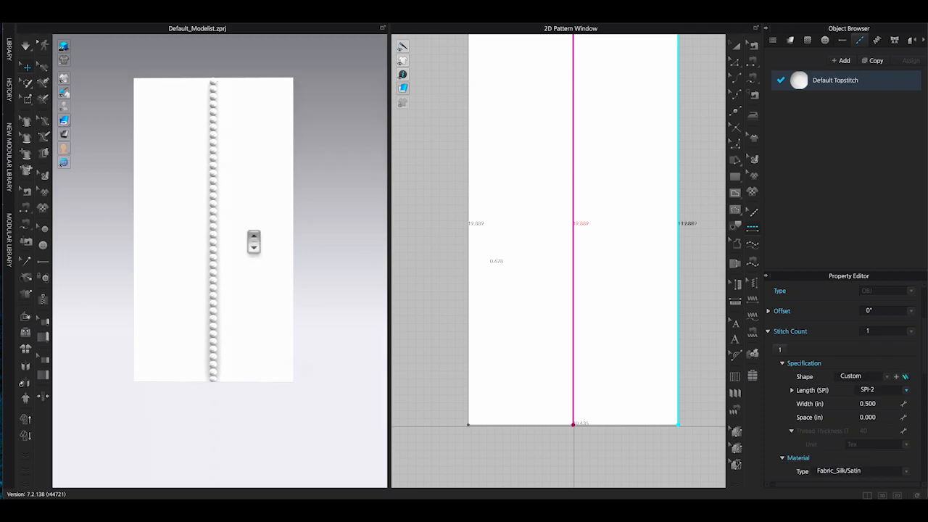
# Set the topstitch Width to 0.25 in and the Length to SPI-4.
pyautogui.scroll(3, 253, 242)
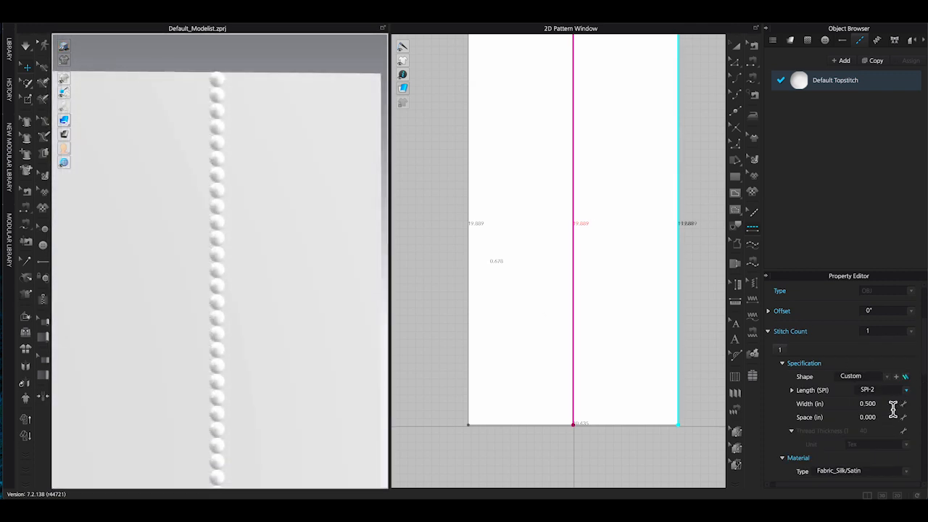
pyautogui.click(892, 407)
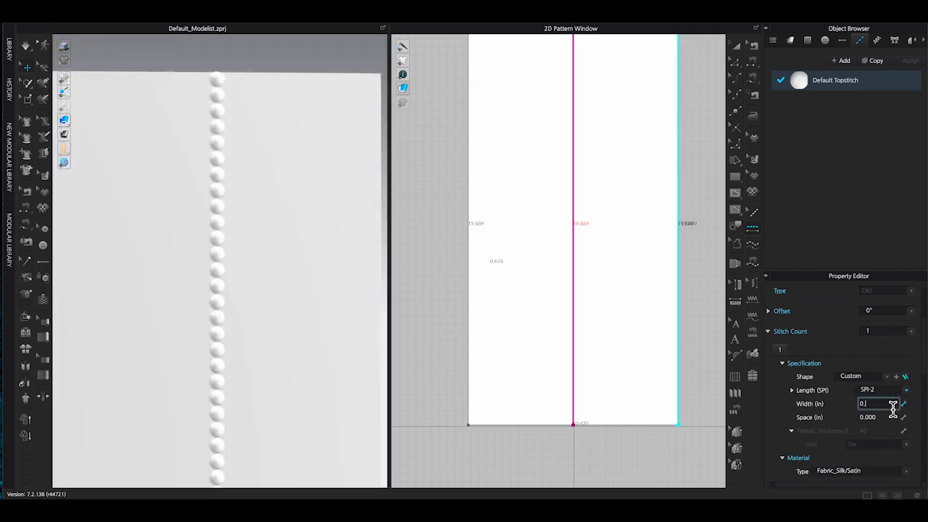
pyautogui.write('0.25')
pyautogui.press('Return')
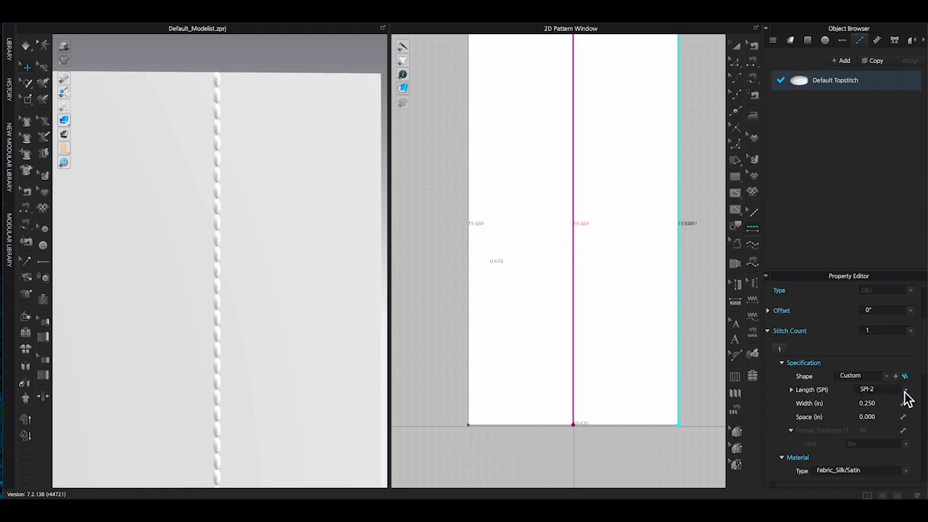
pyautogui.click(903, 391)
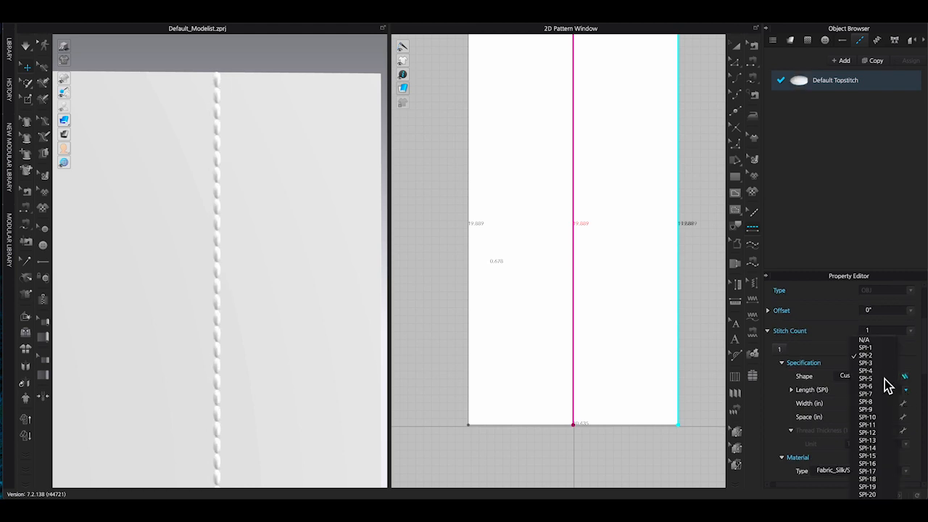
pyautogui.click(883, 370)
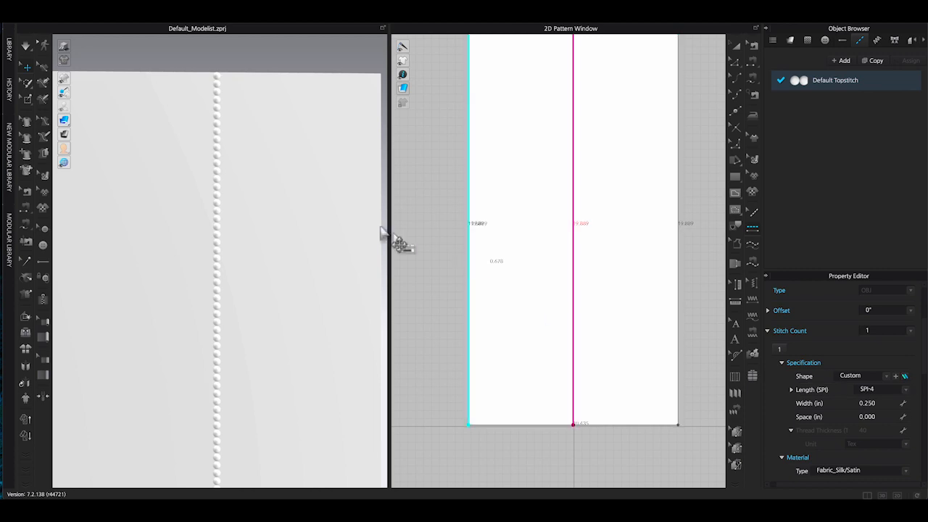
# Apply the bead topstitch to each of the five flower petal lines on the dress front.
pyautogui.scroll(5, 251, 178)
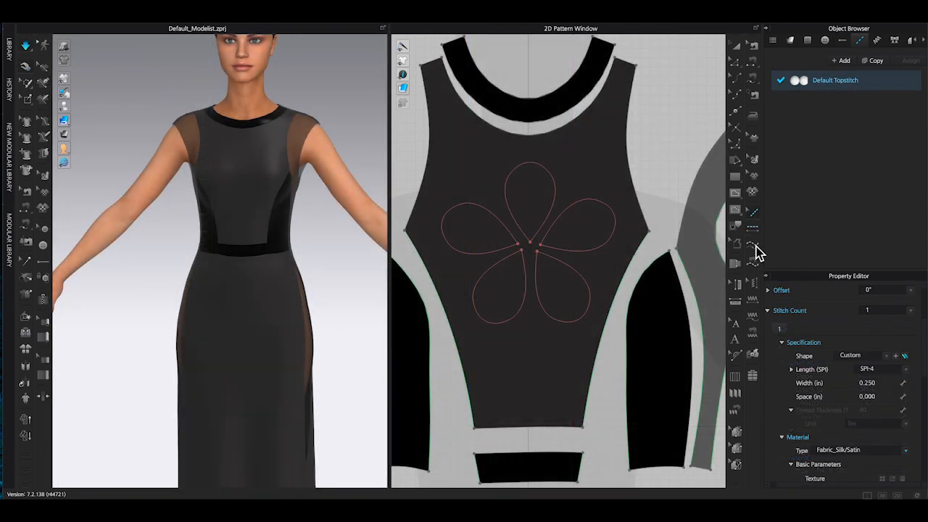
pyautogui.click(530, 164)
pyautogui.click(482, 252)
pyautogui.click(523, 272)
pyautogui.click(561, 263)
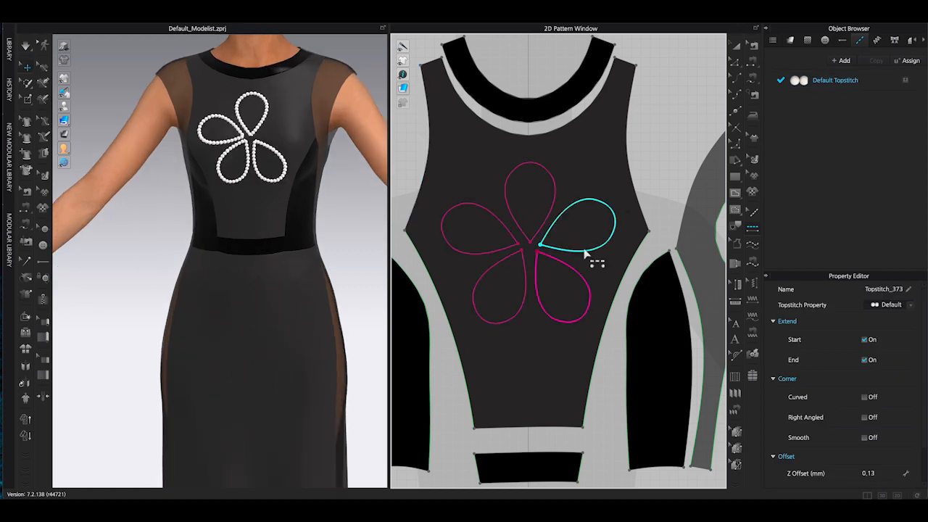
pyautogui.click(583, 251)
# Set the bead topstitch colour to black.
pyautogui.scroll(-3, 246, 194)
pyautogui.moveTo(250, 177); pyautogui.dragTo(261, 204, button='middle')
pyautogui.scroll(5, 286, 245)
pyautogui.click(835, 80)
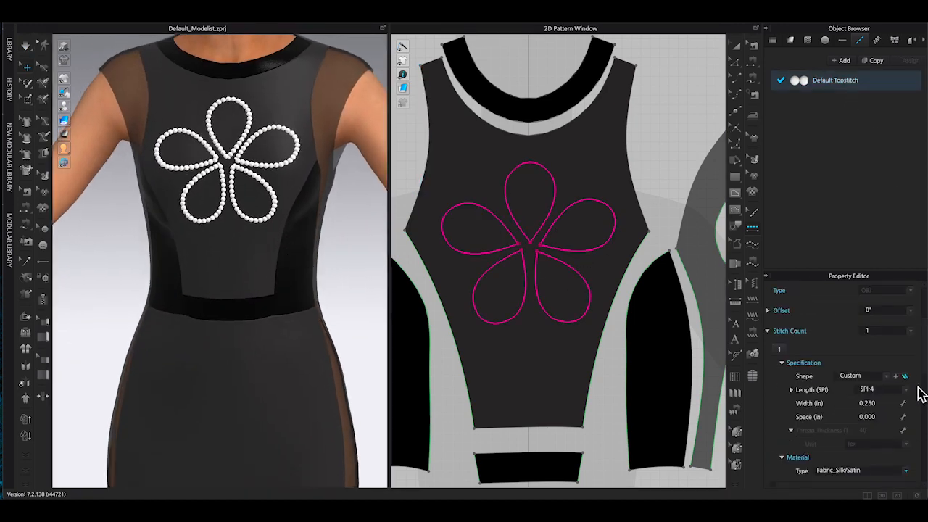
pyautogui.scroll(-5, 921, 394)
pyautogui.click(903, 403)
pyautogui.click(427, 281)
pyautogui.click(419, 369)
# Set the bead topstitch colour to white.
pyautogui.click(63, 46)
pyautogui.scroll(3, 58, 56)
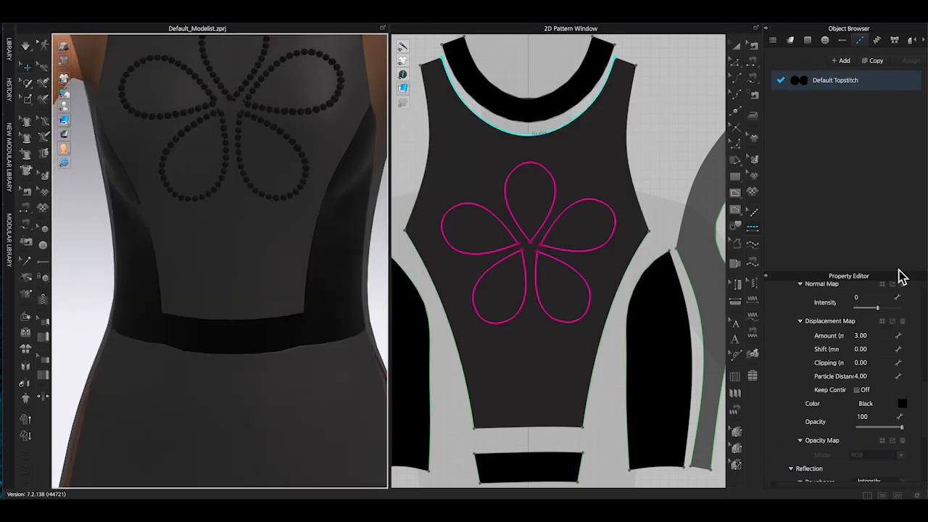
pyautogui.click(903, 403)
pyautogui.click(307, 150)
pyautogui.click(424, 369)
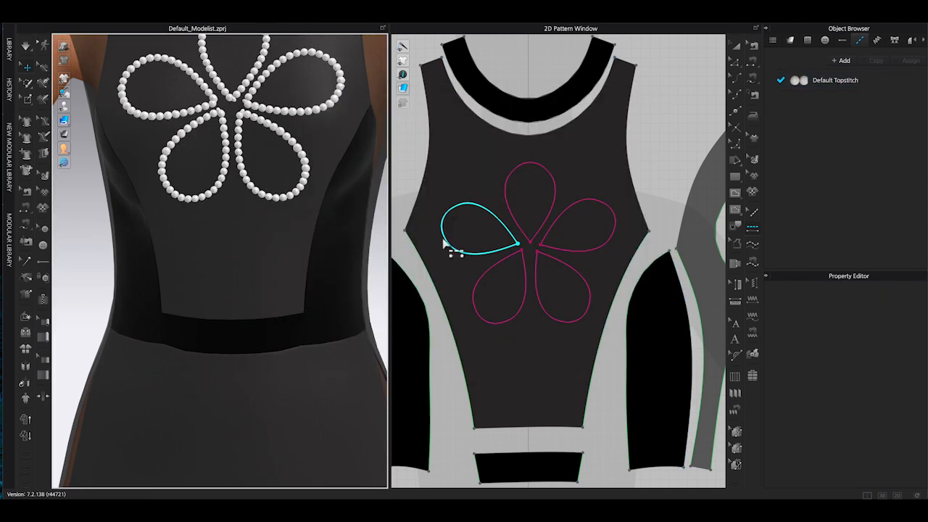
# Select the five flower petal lines and offset them inward as internal lines at 0.34 in.
pyautogui.scroll(-4, 543, 244)
pyautogui.scroll(3, 549, 213)
pyautogui.click(540, 269)
pyautogui.click(479, 312)
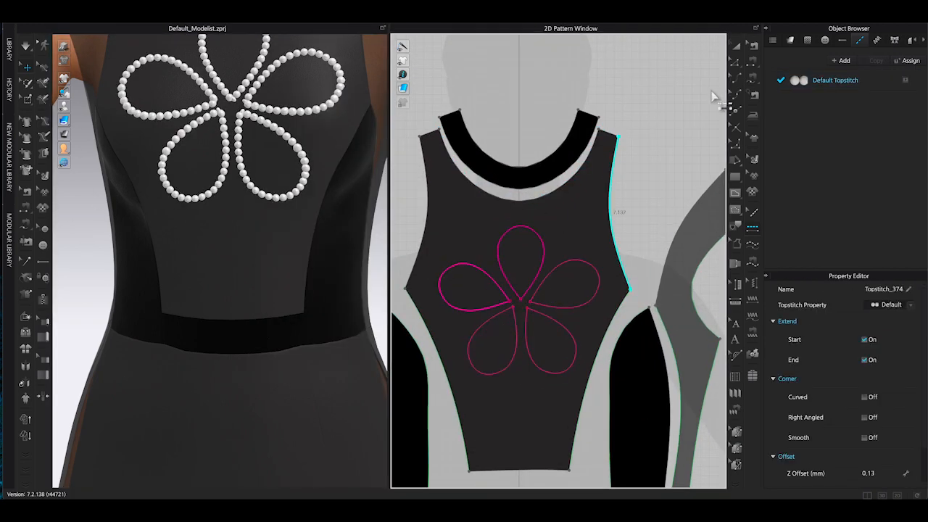
pyautogui.click(735, 63)
pyautogui.click(543, 265)
pyautogui.click(543, 260)
pyautogui.keyDown('shift'); pyautogui.click(497, 287); pyautogui.keyUp('shift')
pyautogui.keyDown('shift'); pyautogui.click(515, 325); pyautogui.keyUp('shift')
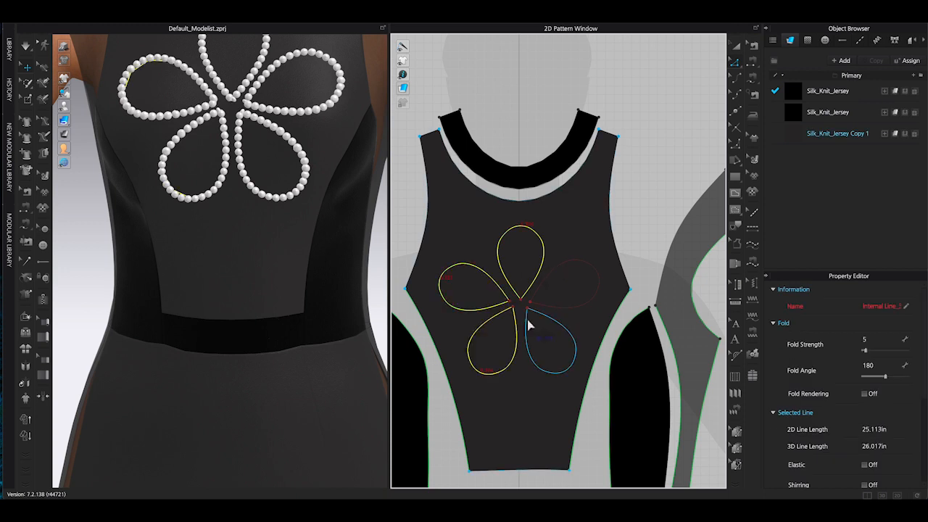
pyautogui.keyDown('shift'); pyautogui.click(528, 323); pyautogui.keyUp('shift')
pyautogui.keyDown('shift'); pyautogui.click(560, 306); pyautogui.keyUp('shift')
pyautogui.rightClick(563, 307)
pyautogui.click(627, 378)
pyautogui.write('0.4')
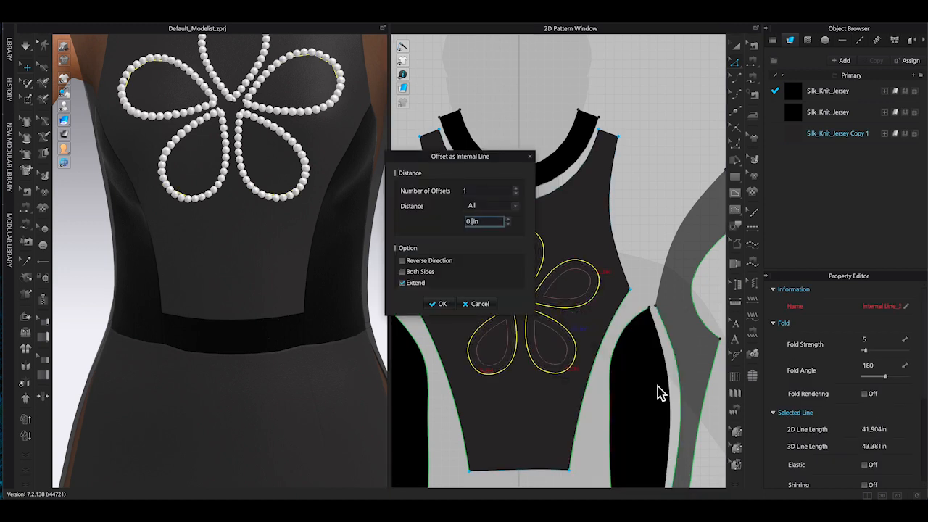
pyautogui.write('34')
pyautogui.click(441, 305)
# Apply the bead topstitch to each of the five new inner petal lines.
pyautogui.click(657, 224)
pyautogui.scroll(6, 518, 246)
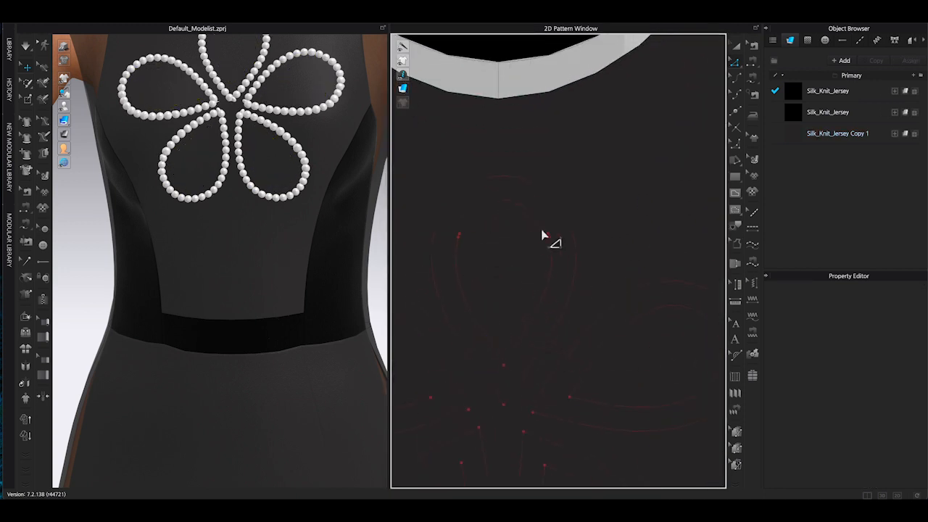
pyautogui.click(548, 232)
pyautogui.rightClick(548, 232)
pyautogui.click(583, 281)
pyautogui.scroll(-4, 634, 258)
pyautogui.click(752, 228)
pyautogui.click(578, 288)
pyautogui.scroll(-5, 296, 230)
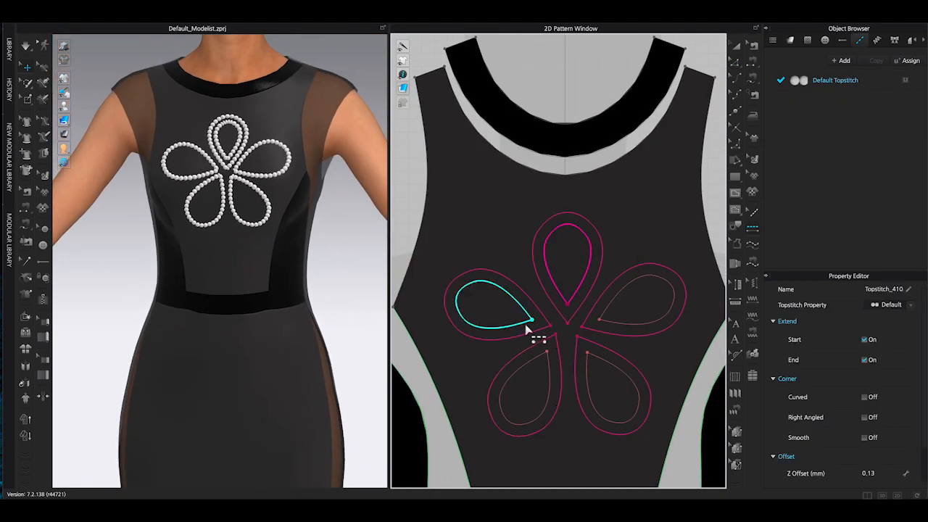
pyautogui.click(524, 325)
pyautogui.click(547, 362)
pyautogui.click(589, 363)
pyautogui.click(647, 323)
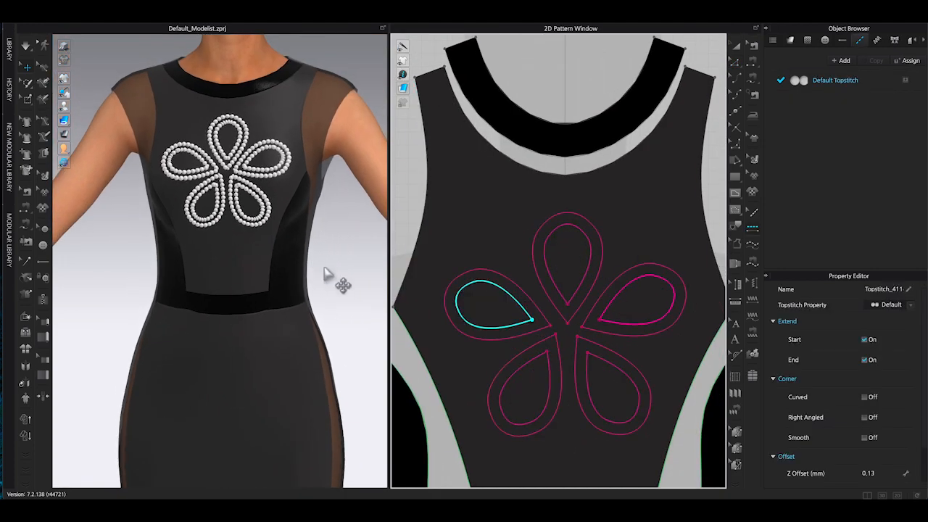
# Duplicate the topstitch property and set the copy's colour by sampling a pinkish tone from the 3D view.
pyautogui.click(872, 62)
pyautogui.scroll(-5, 891, 377)
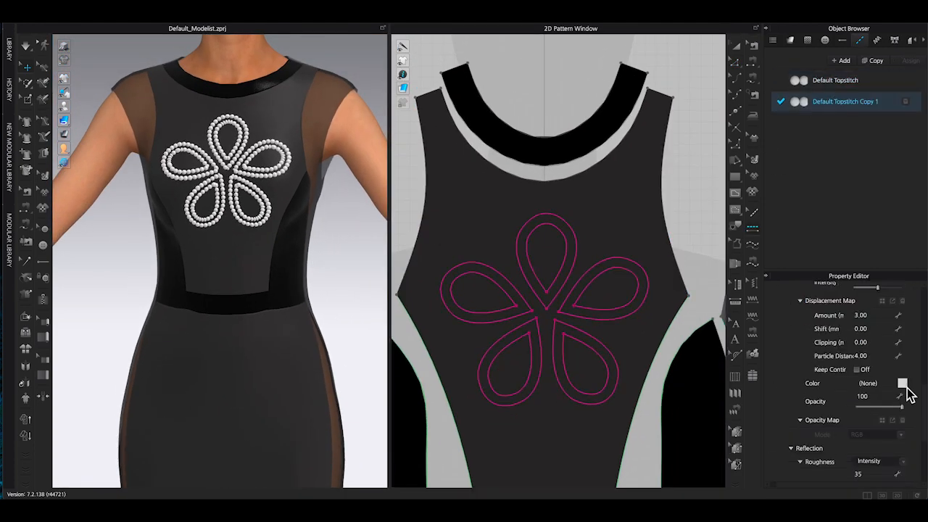
pyautogui.click(902, 383)
pyautogui.click(289, 129)
pyautogui.click(417, 368)
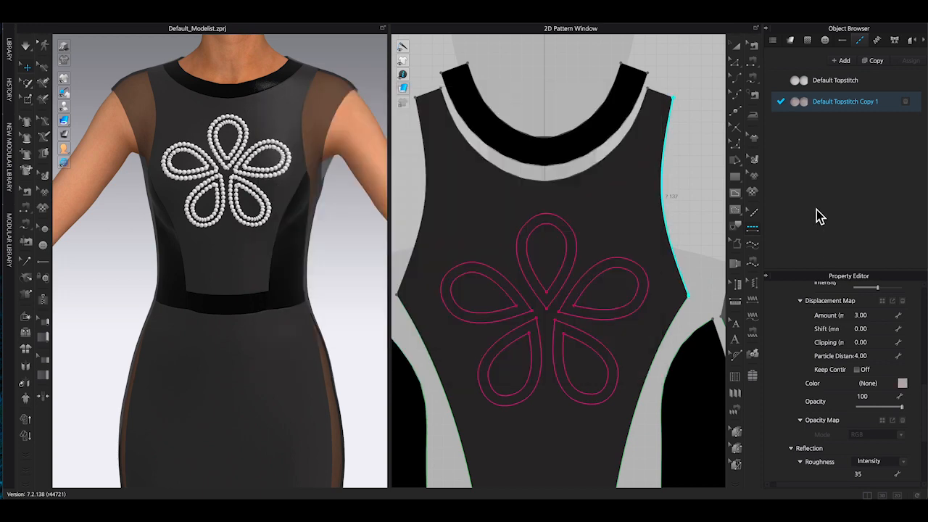
# Assign the copied pink bead topstitch to the five inner petal topstitches.
pyautogui.click(572, 263)
pyautogui.keyDown('shift'); pyautogui.click(637, 287); pyautogui.keyUp('shift')
pyautogui.keyDown('shift'); pyautogui.click(605, 364); pyautogui.keyUp('shift')
pyautogui.keyDown('shift'); pyautogui.click(531, 357); pyautogui.keyUp('shift')
pyautogui.keyDown('shift'); pyautogui.click(505, 312); pyautogui.keyUp('shift')
pyautogui.click(900, 101)
pyautogui.click(64, 46)
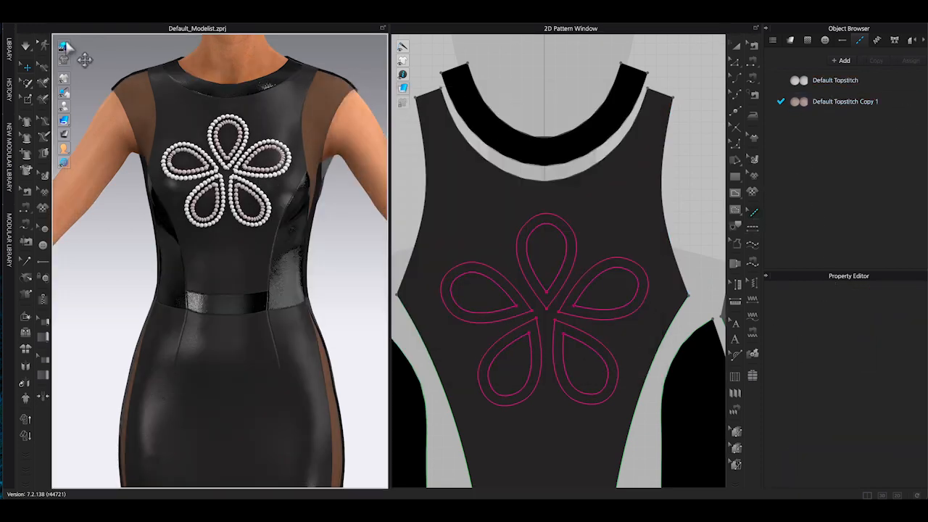
pyautogui.click(64, 46)
# Select the inner petal lines and offset them further inward as new internal lines.
pyautogui.click(735, 62)
pyautogui.click(559, 278)
pyautogui.keyDown('shift'); pyautogui.click(500, 308); pyautogui.keyUp('shift')
pyautogui.keyDown('shift'); pyautogui.click(500, 350); pyautogui.keyUp('shift')
pyautogui.keyDown('shift'); pyautogui.click(593, 353); pyautogui.keyUp('shift')
pyautogui.keyDown('shift'); pyautogui.click(617, 307); pyautogui.keyUp('shift')
pyautogui.rightClick(613, 309)
pyautogui.click(664, 375)
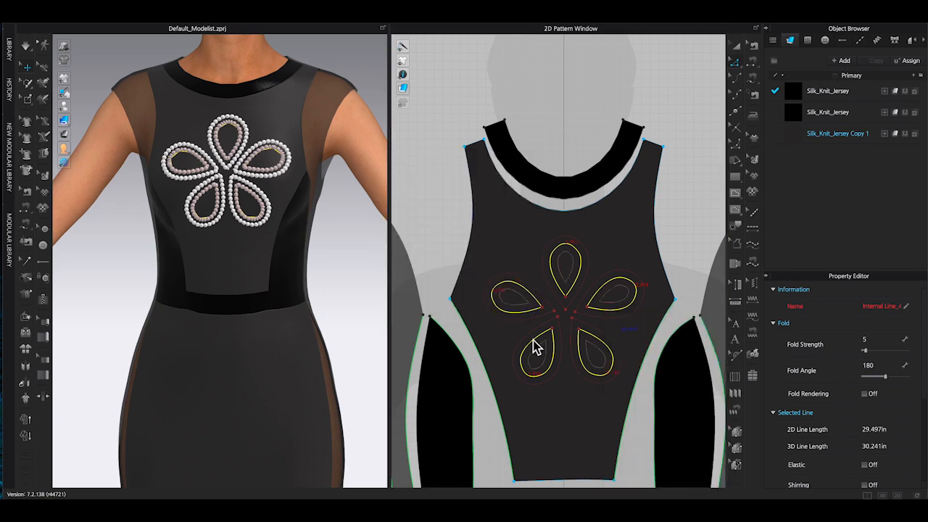
# Reshape the innermost offset petal lines by selecting and editing their end segments.
pyautogui.scroll(4, 532, 343)
pyautogui.moveTo(566, 190); pyautogui.dragTo(604, 218)
pyautogui.scroll(-1, 596, 212)
pyautogui.rightClick(597, 213)
pyautogui.click(636, 252)
pyautogui.moveTo(659, 239)
pyautogui.mouseDown()
pyautogui.moveTo(683, 284)
pyautogui.moveTo(651, 244)
pyautogui.mouseUp()
pyautogui.hotkey('ctrl', 'z')
pyautogui.rightClick(676, 260)
pyautogui.click(712, 310)
pyautogui.moveTo(520, 409); pyautogui.dragTo(654, 343)
pyautogui.rightClick(644, 353)
pyautogui.click(682, 402)
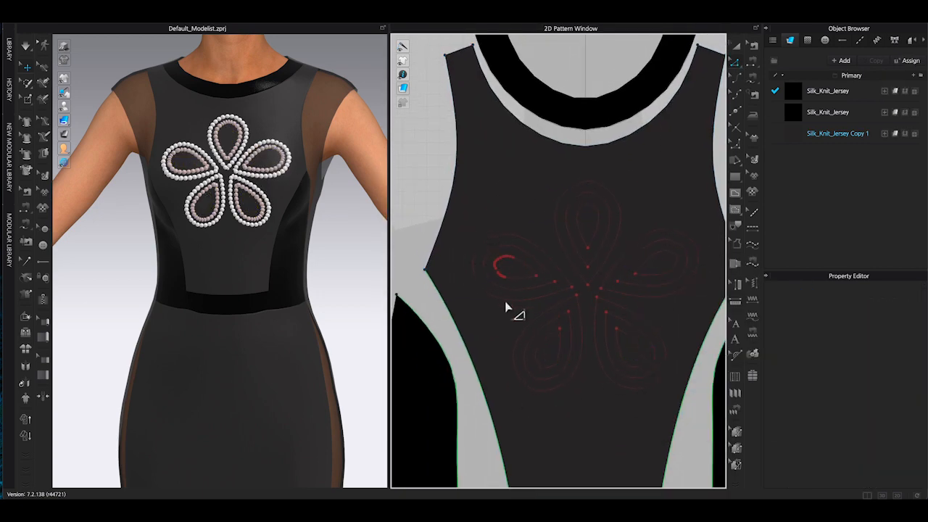
pyautogui.moveTo(488, 289); pyautogui.dragTo(518, 250)
pyautogui.rightClick(508, 256)
pyautogui.click(545, 306)
# Apply the Default Topstitch to the innermost petal lines and turn on Curved and Smooth corners.
pyautogui.click(752, 227)
pyautogui.click(860, 41)
pyautogui.click(835, 80)
pyautogui.click(599, 237)
pyautogui.click(524, 264)
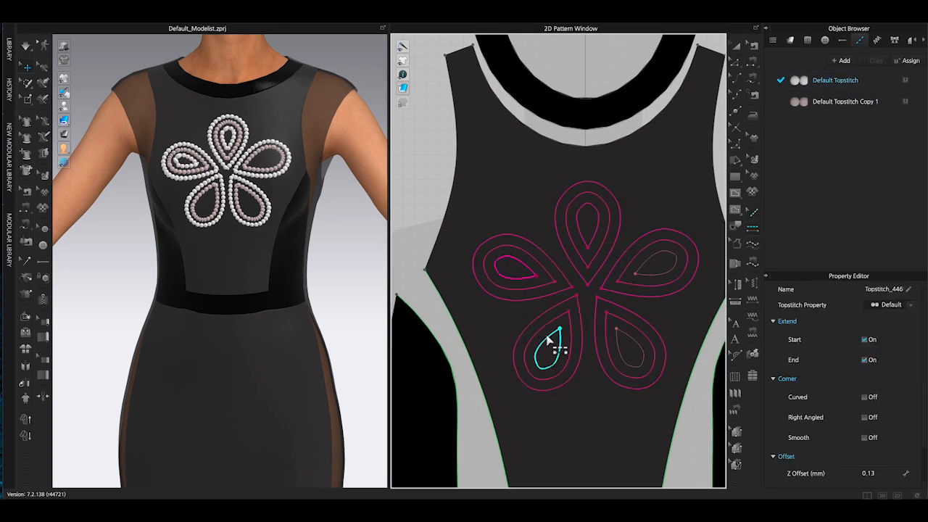
pyautogui.click(549, 338)
pyautogui.click(625, 338)
pyautogui.click(864, 396)
pyautogui.click(864, 463)
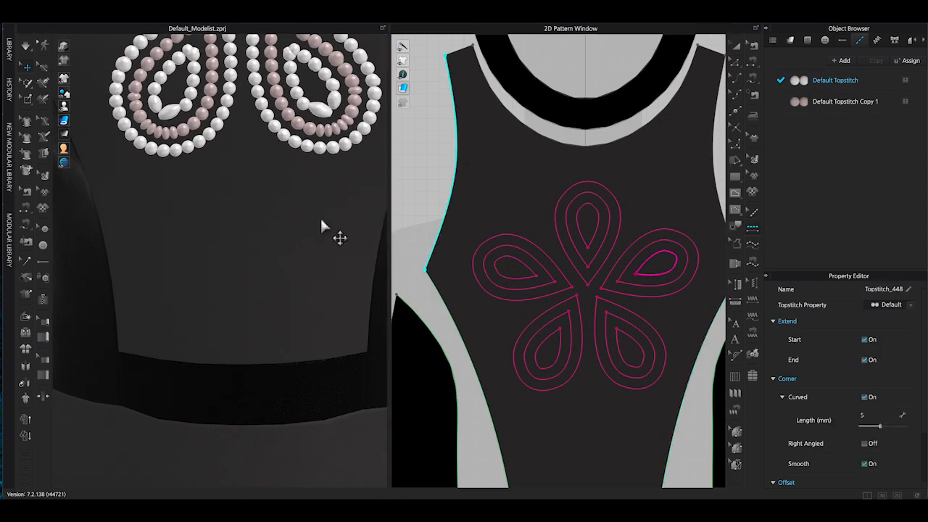
# Duplicate the Default Topstitch property to create another copy for editing.
pyautogui.scroll(2, 325, 349)
pyautogui.click(872, 60)
pyautogui.scroll(-4, 895, 344)
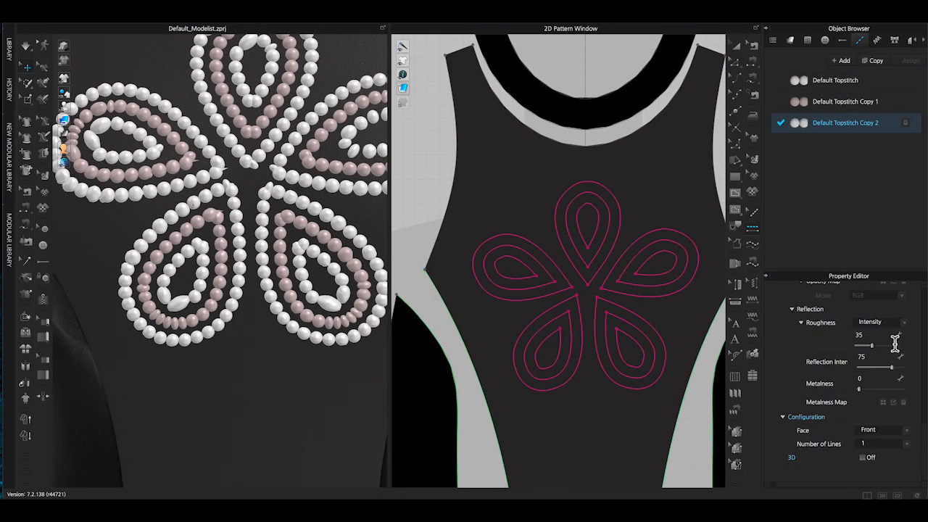
pyautogui.scroll(4, 895, 346)
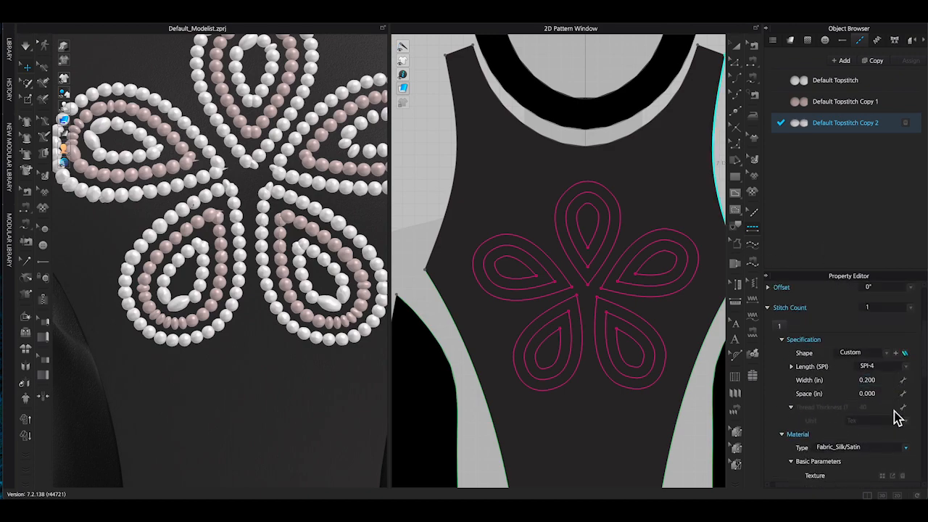